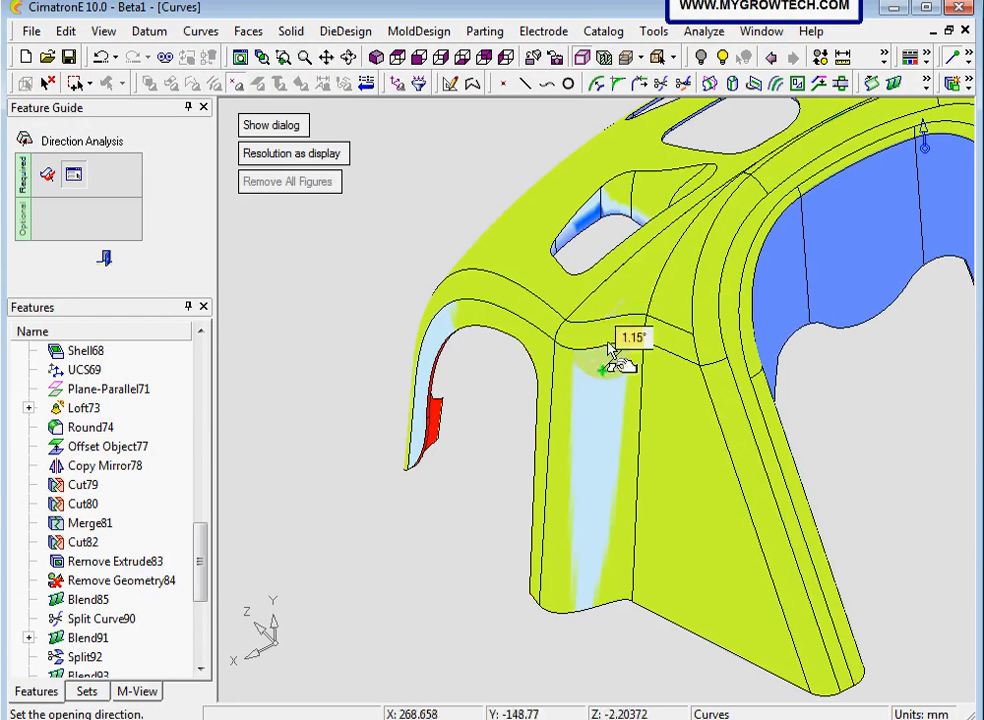
- Examine the part's draft angles from several sides with the opening direction reversed and restored, and close the direction analysis
right_click_drag(606, 351, 633, 456, "ctrl")
middle_click_drag(757, 382, 641, 428, "ctrl")
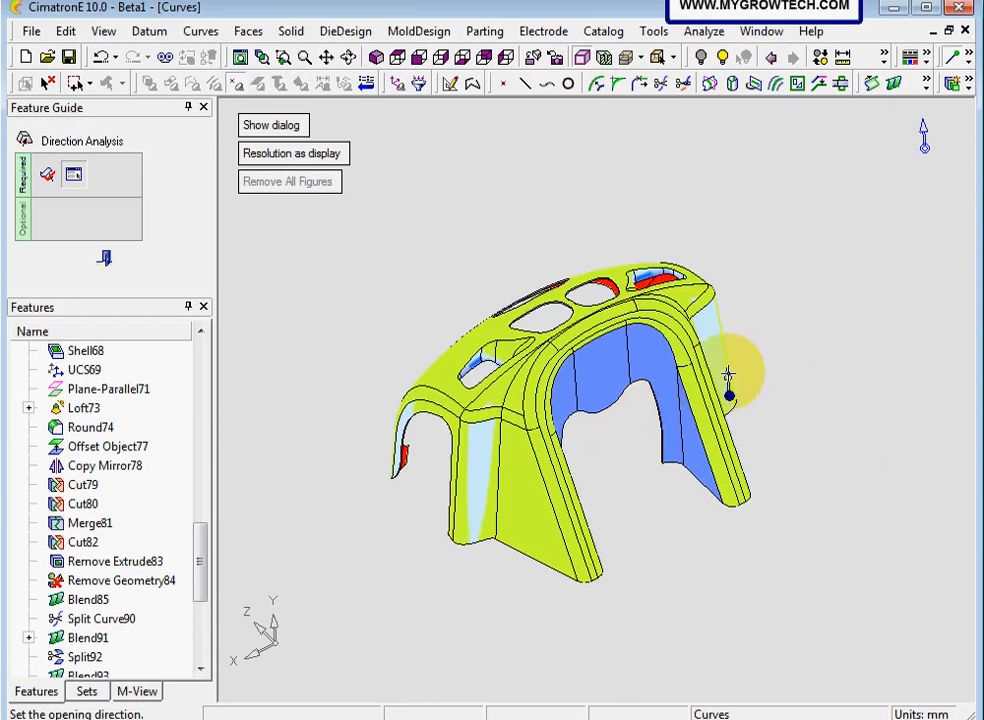
left_click_drag(728, 375, 535, 472, "ctrl")
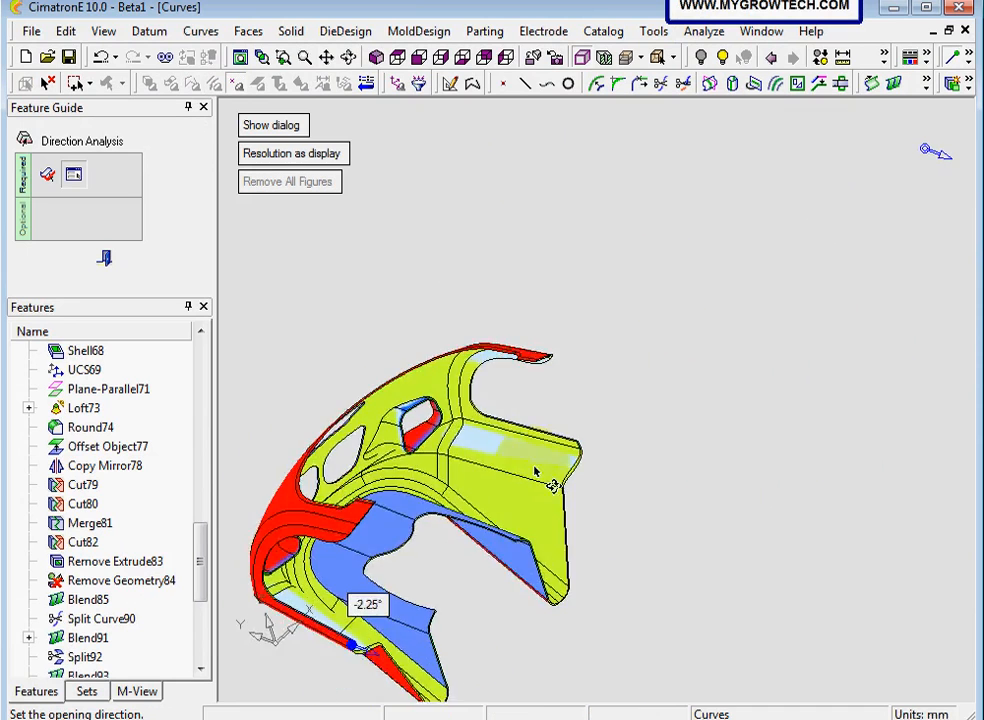
right_click_drag(535, 469, 442, 310, "ctrl")
middle_click_drag(392, 480, 801, 396, "ctrl")
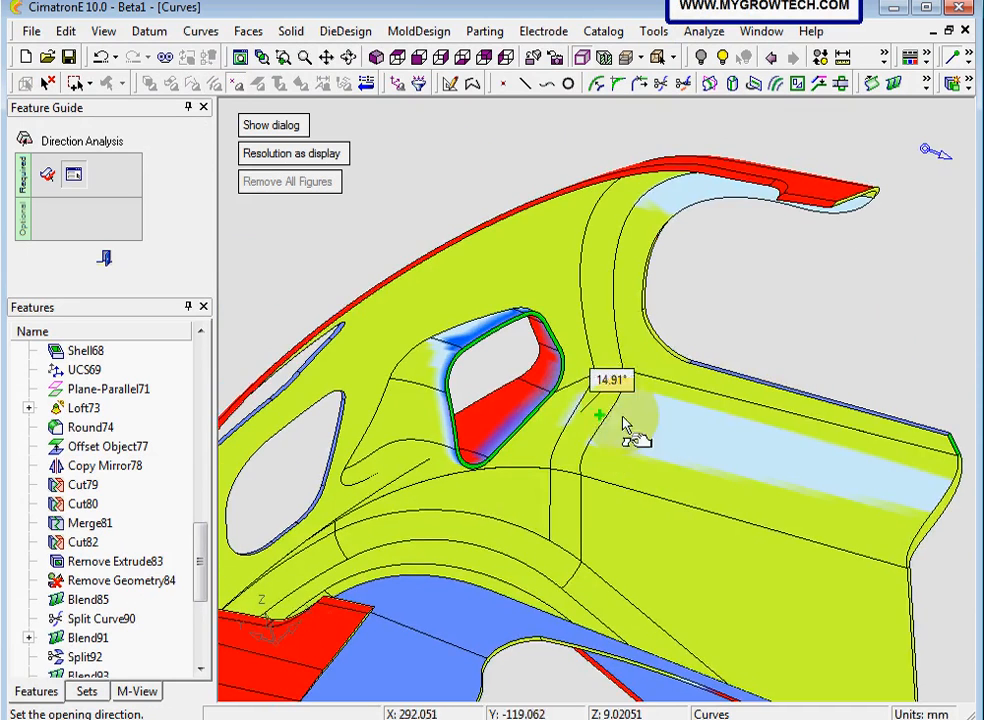
left_click_drag(620, 411, 679, 356, "ctrl")
right_click_drag(608, 499, 625, 595, "ctrl")
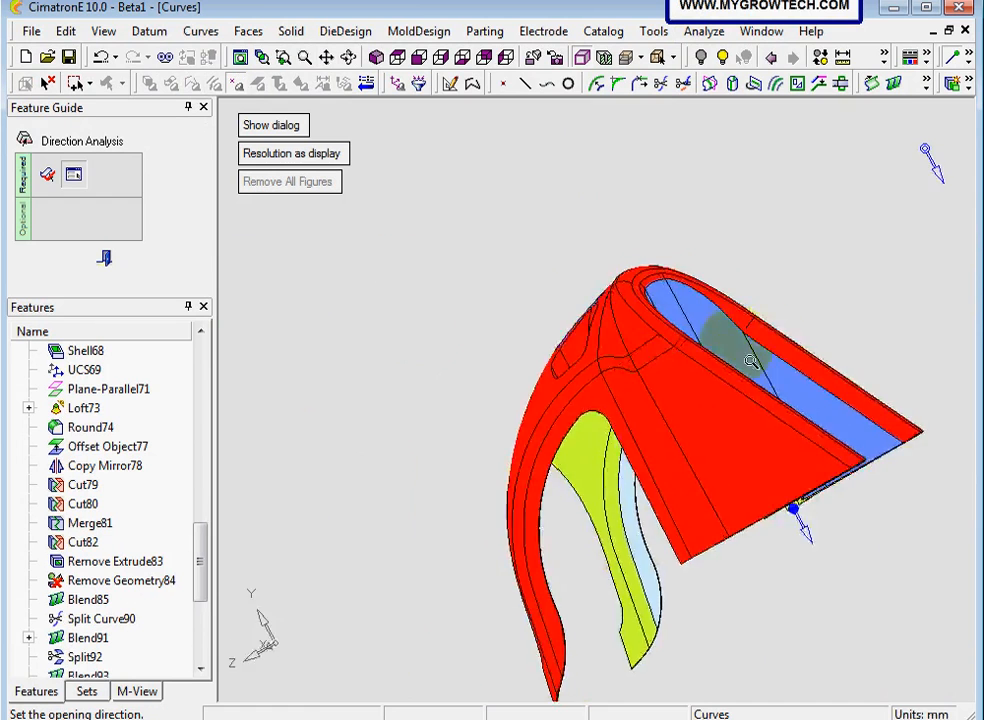
left_click_drag(736, 348, 692, 485, "ctrl")
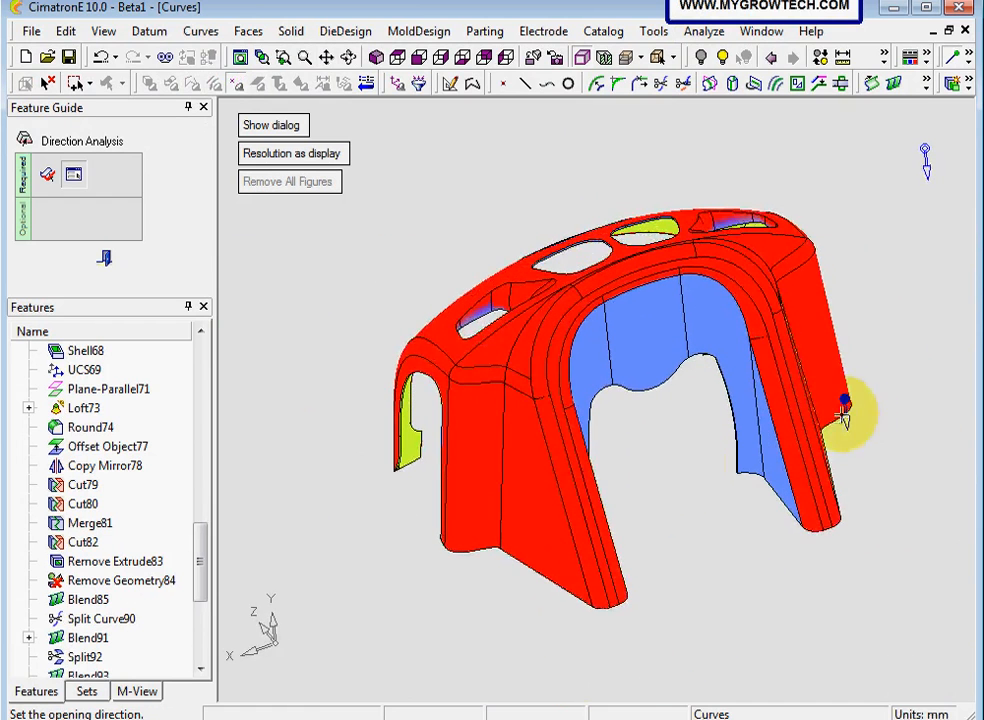
left_click(846, 416)
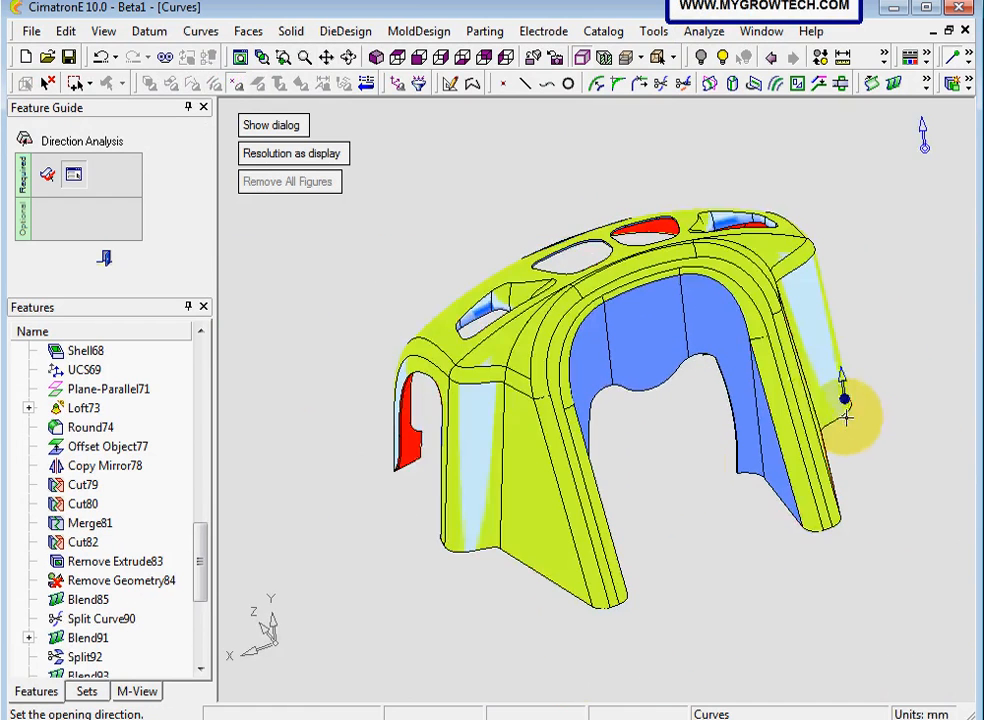
left_click(104, 259)
- Highlight the model's open edges and examine where they run around the leg and arch faces
left_click_drag(320, 309, 365, 219, "ctrl")
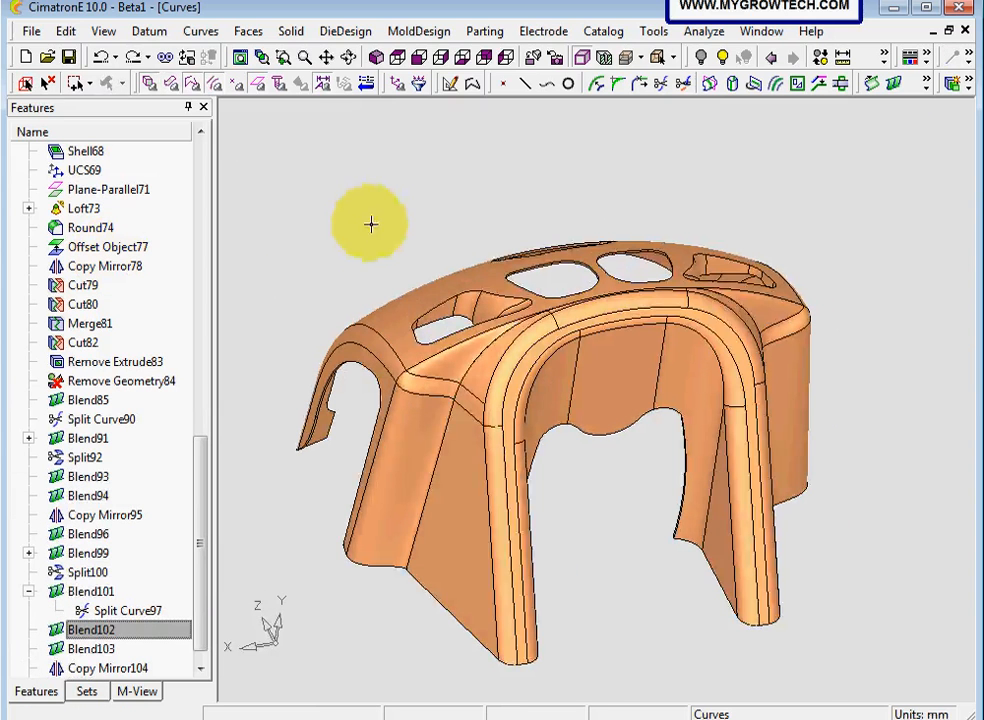
right_click(388, 213)
left_click(407, 366)
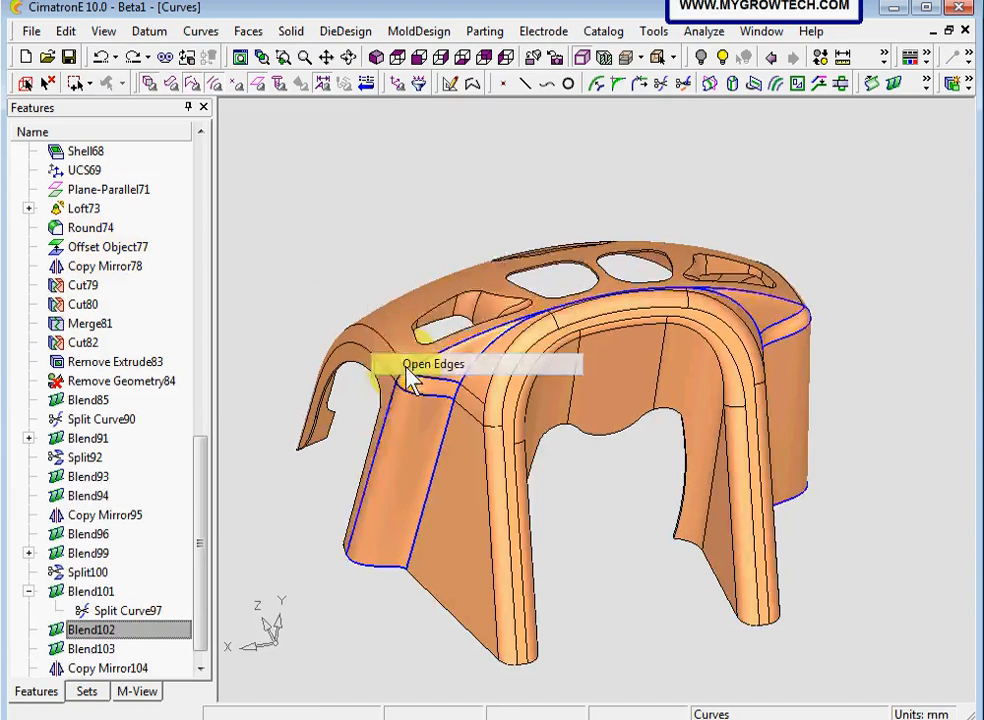
left_click_drag(373, 224, 552, 350, "ctrl")
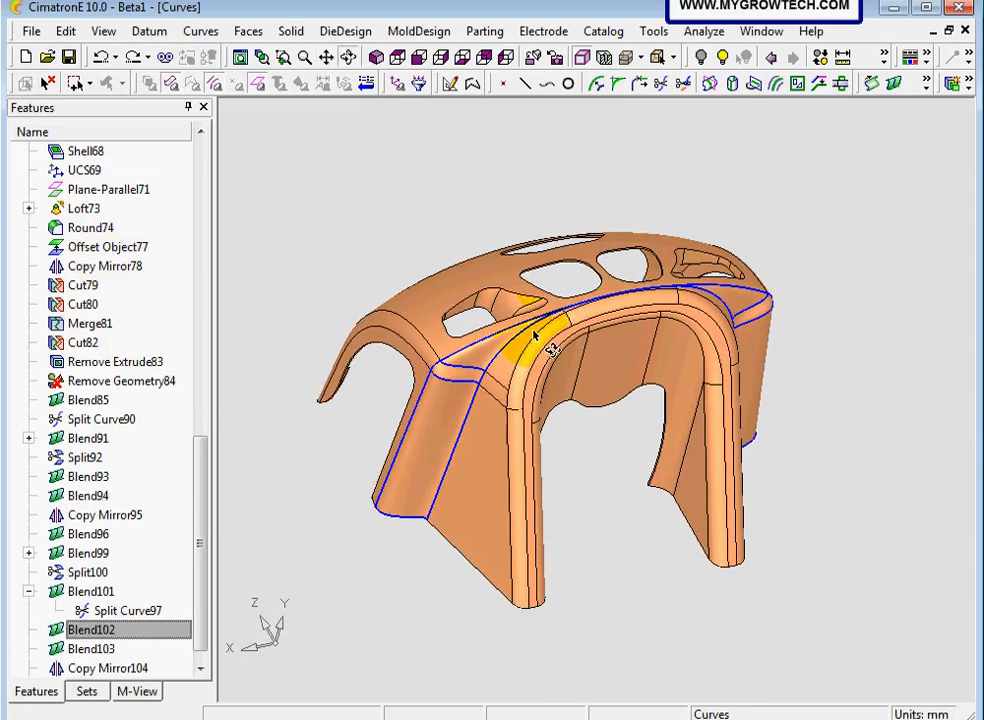
- Stitch all faces of the model together using the Stitch only option with a maximum gap of 0.1
left_click(249, 33)
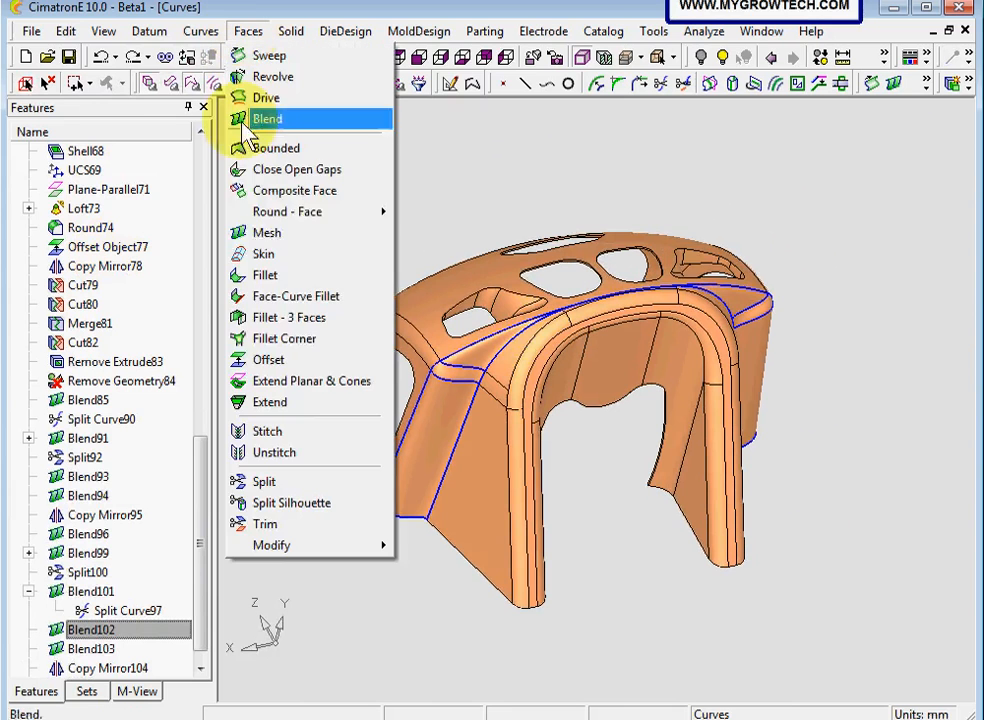
left_click(290, 433)
scroll(417, 375, "down", 2)
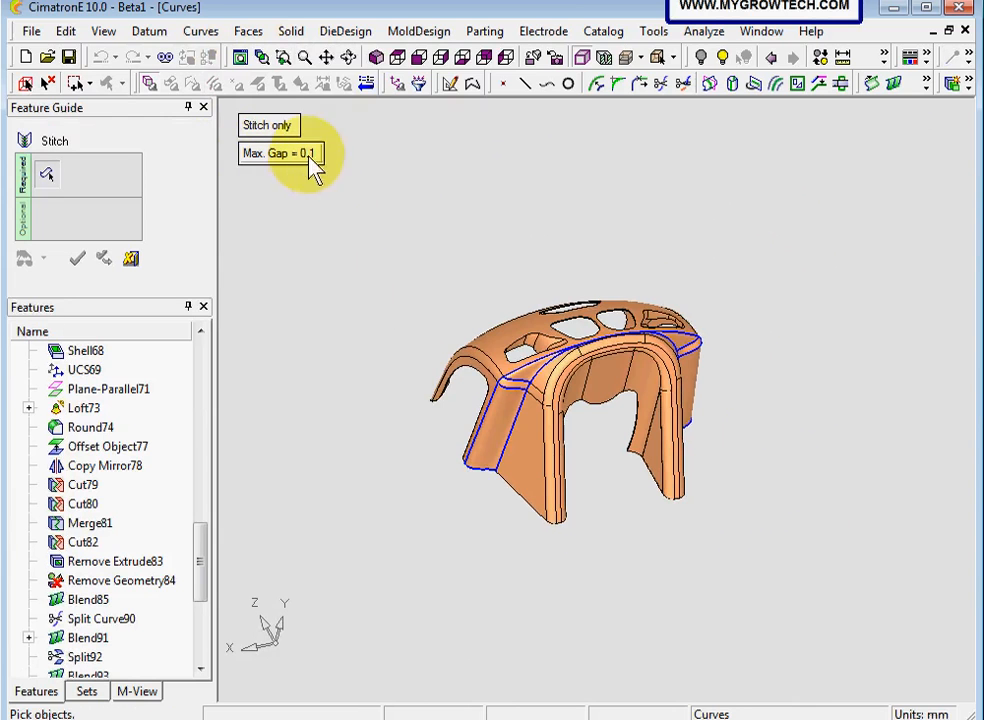
left_click_drag(373, 253, 793, 601)
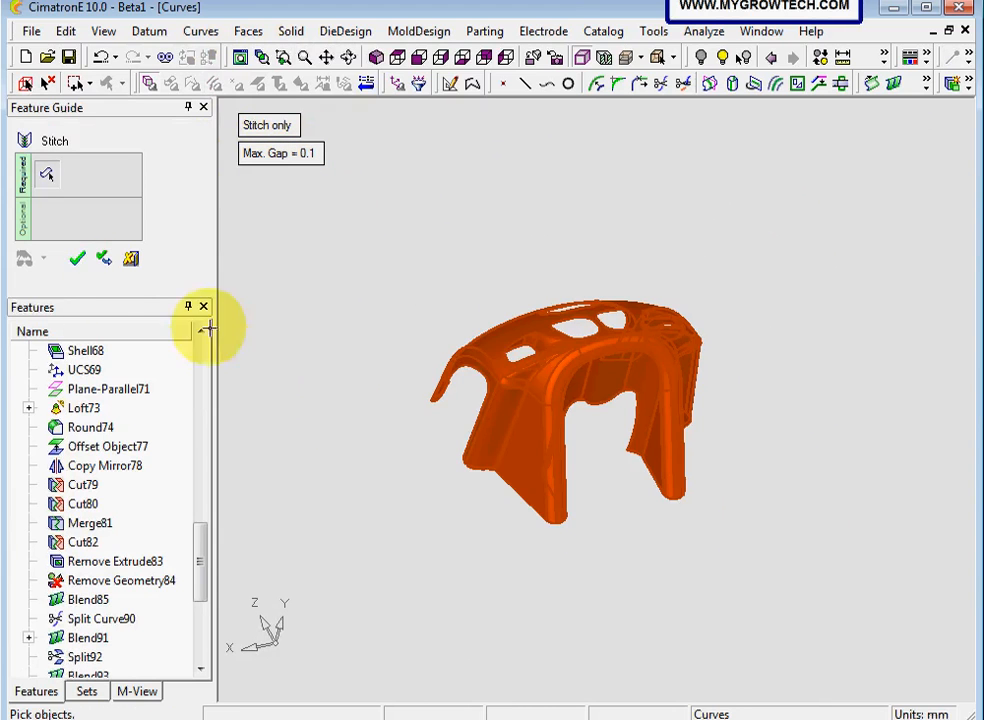
left_click(77, 259)
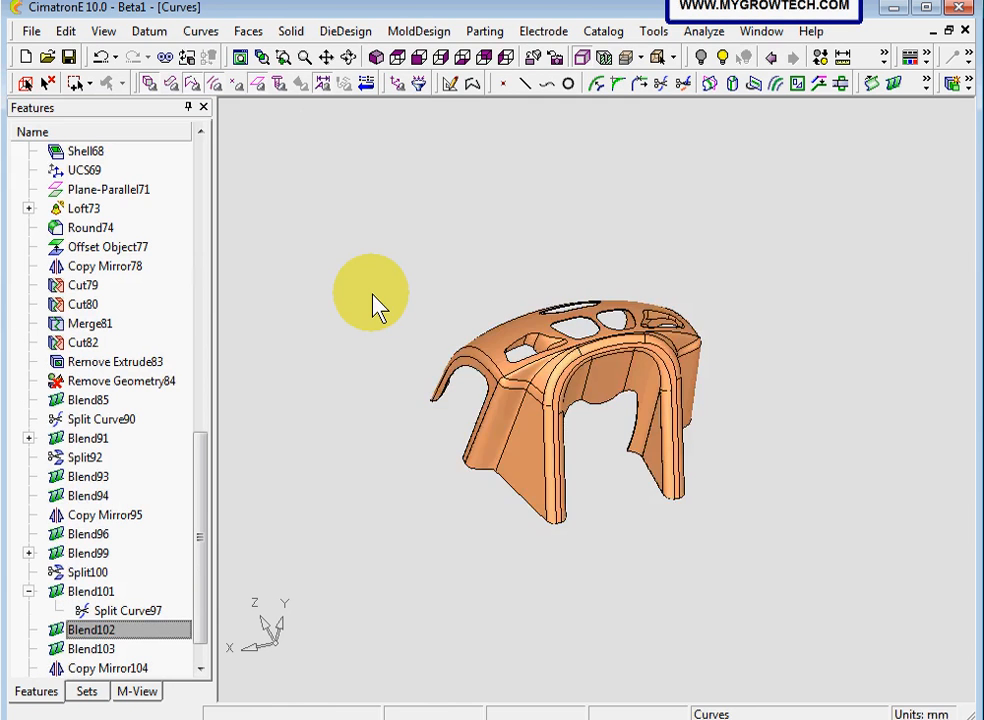
- Show the STEP80 set containing the closed contour between the two front legs
right_click_drag(645, 588, 697, 383, "ctrl")
left_click_drag(697, 383, 342, 244, "ctrl")
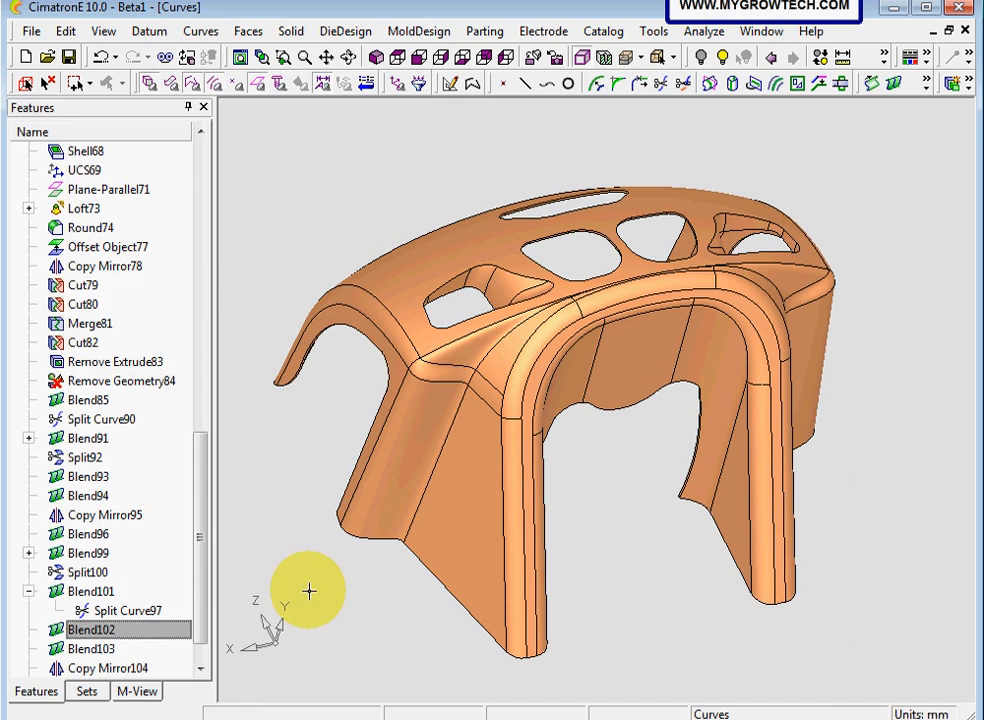
left_click(86, 691)
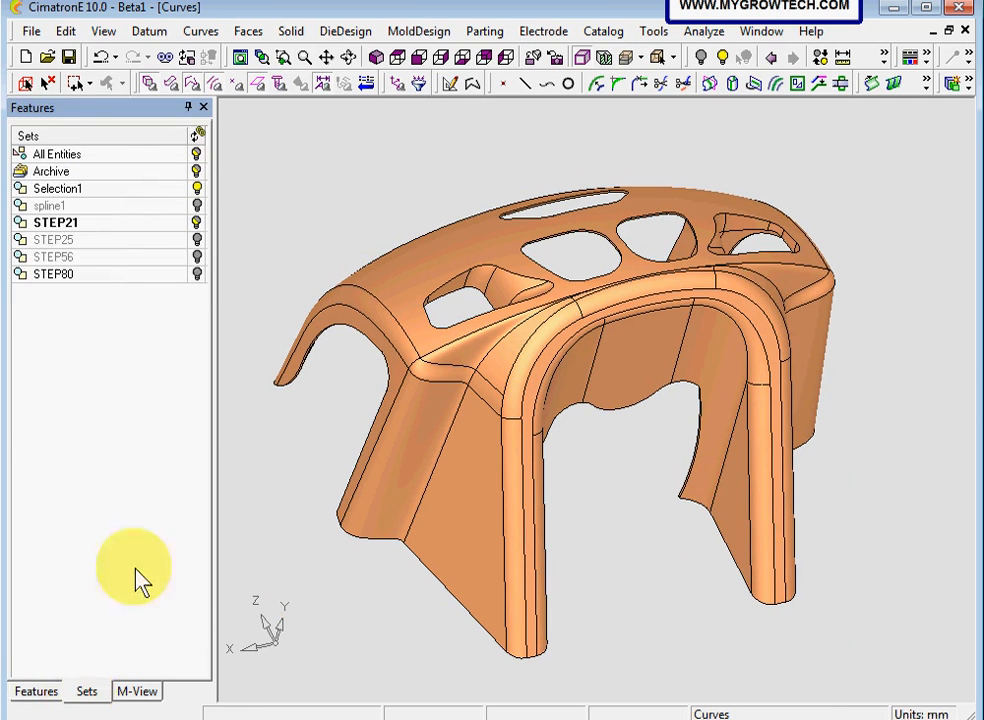
left_click(197, 273)
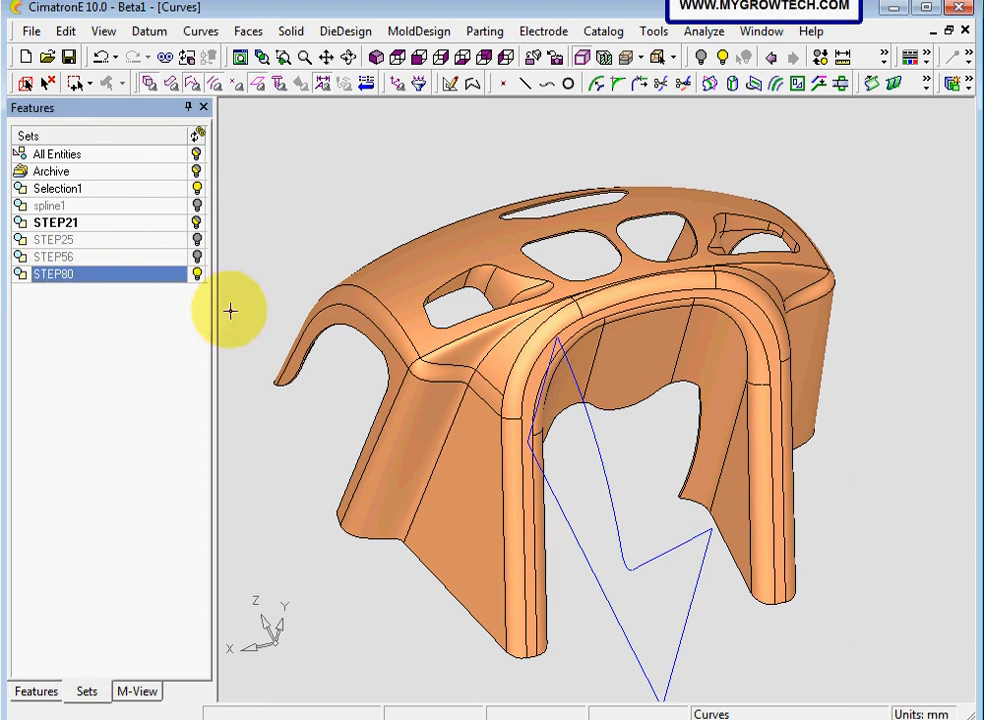
scroll(463, 420, "down", 3)
middle_click_drag(463, 420, 572, 428)
scroll(458, 335, "up", 3)
middle_click_drag(453, 298, 529, 316, "ctrl")
left_click_drag(529, 316, 542, 323, "ctrl")
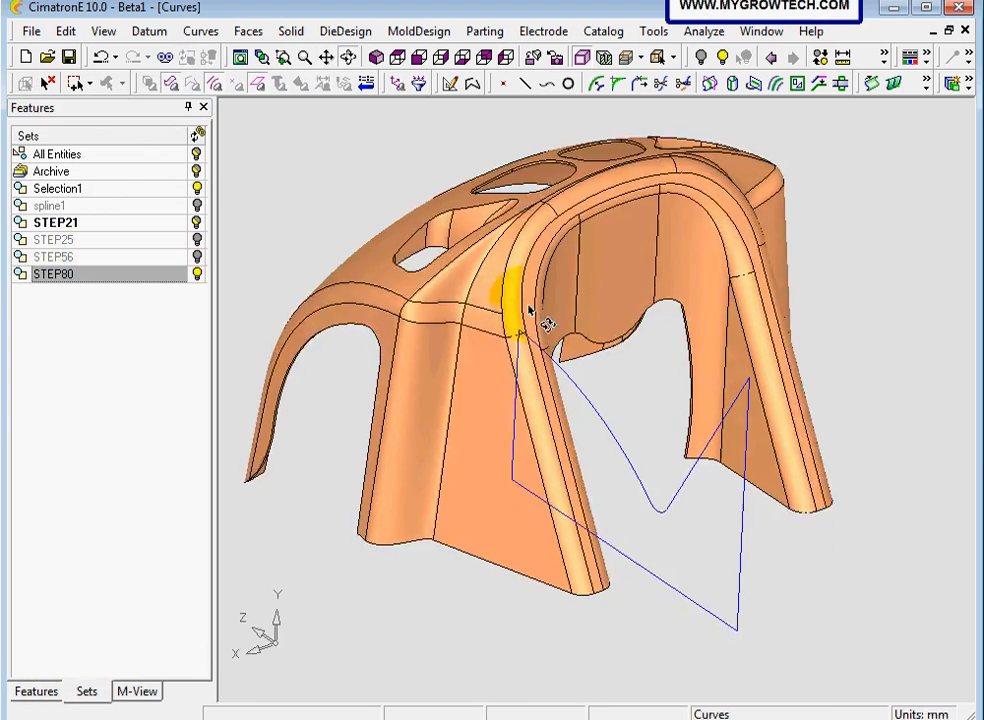
right_click_drag(542, 323, 534, 369, "ctrl")
- Remove material from the legs by extruding the closed STEP80 contour through the part on both sides
left_click(291, 31)
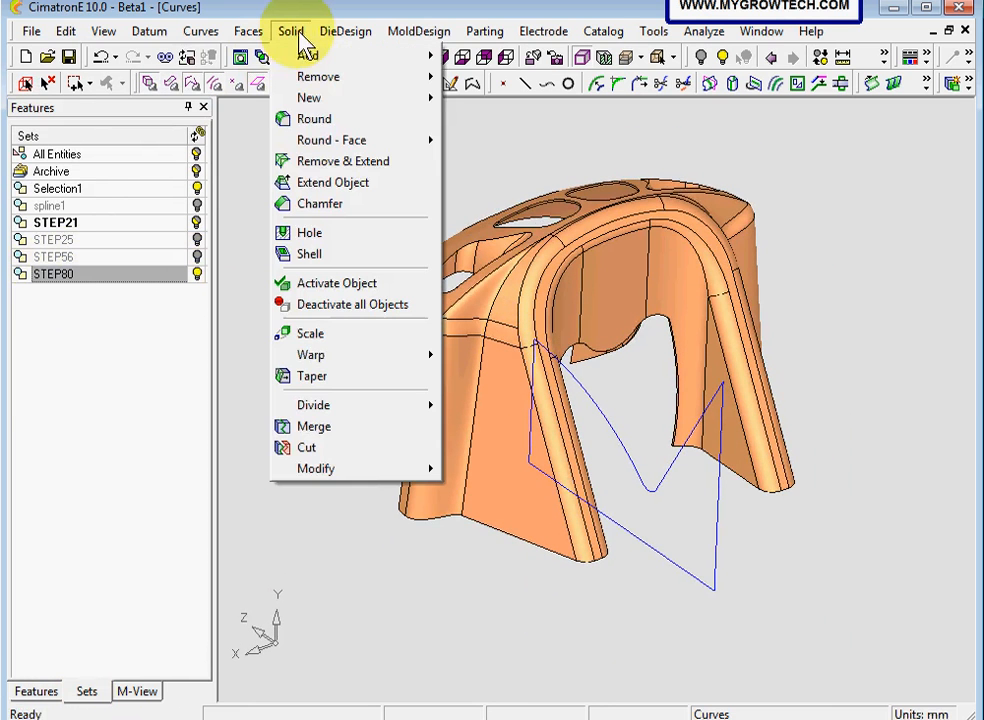
mouse_move(400, 78)
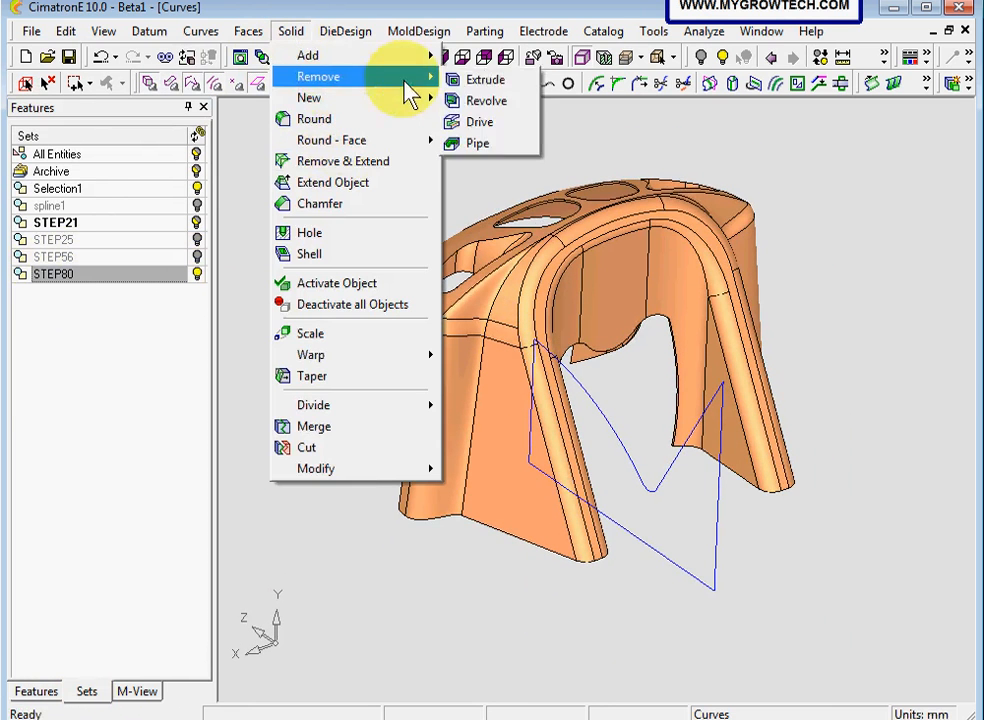
left_click(462, 79)
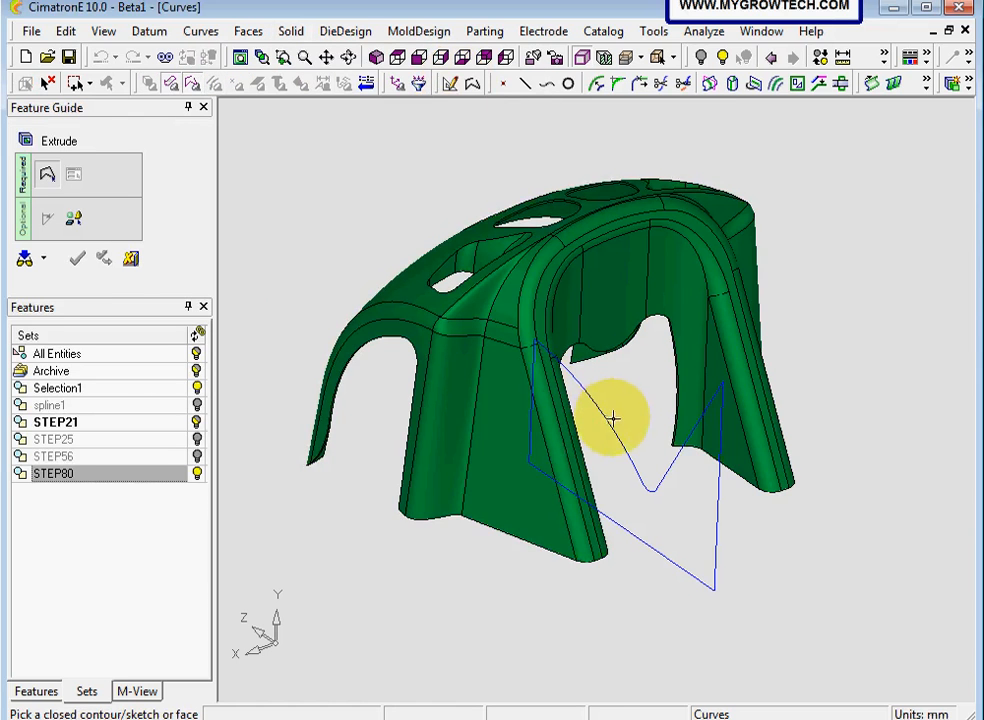
left_click(624, 436)
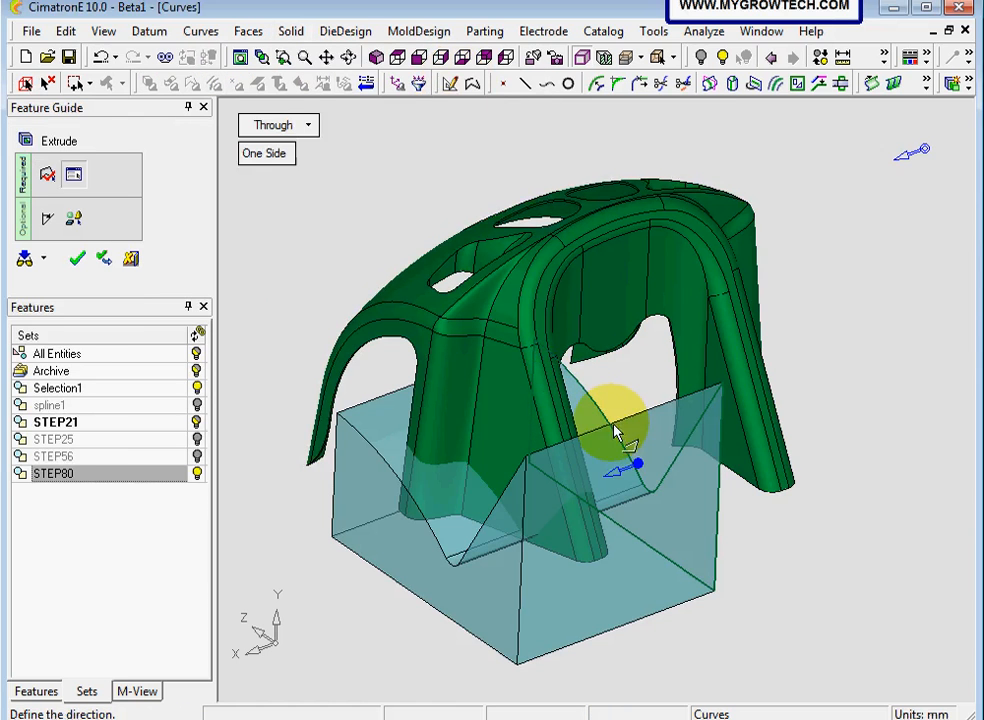
left_click(265, 155)
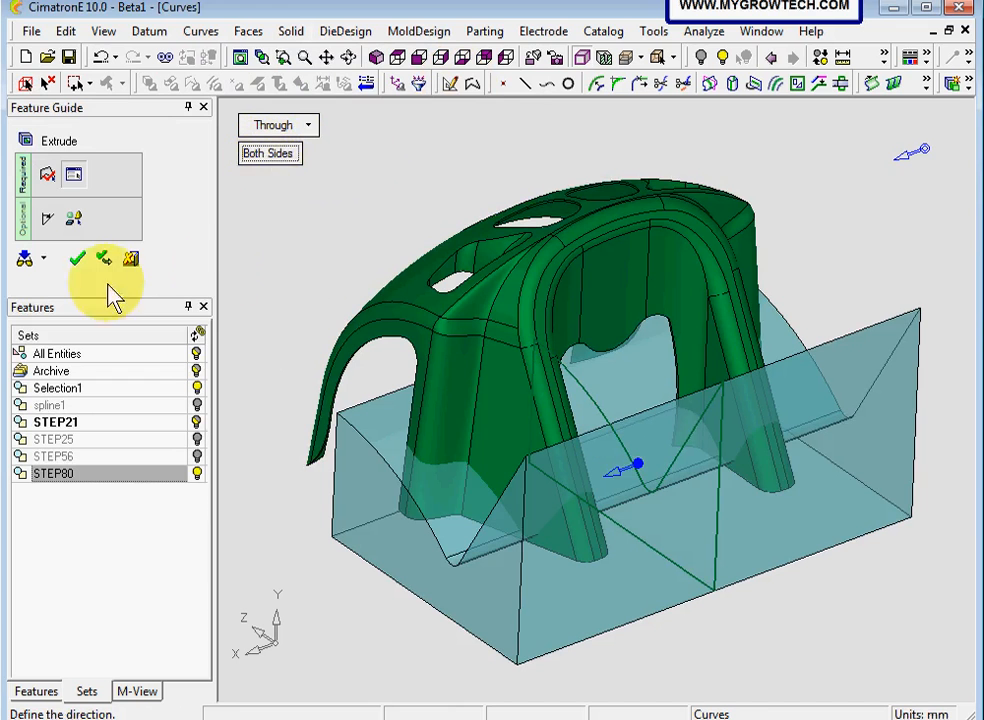
left_click(78, 262)
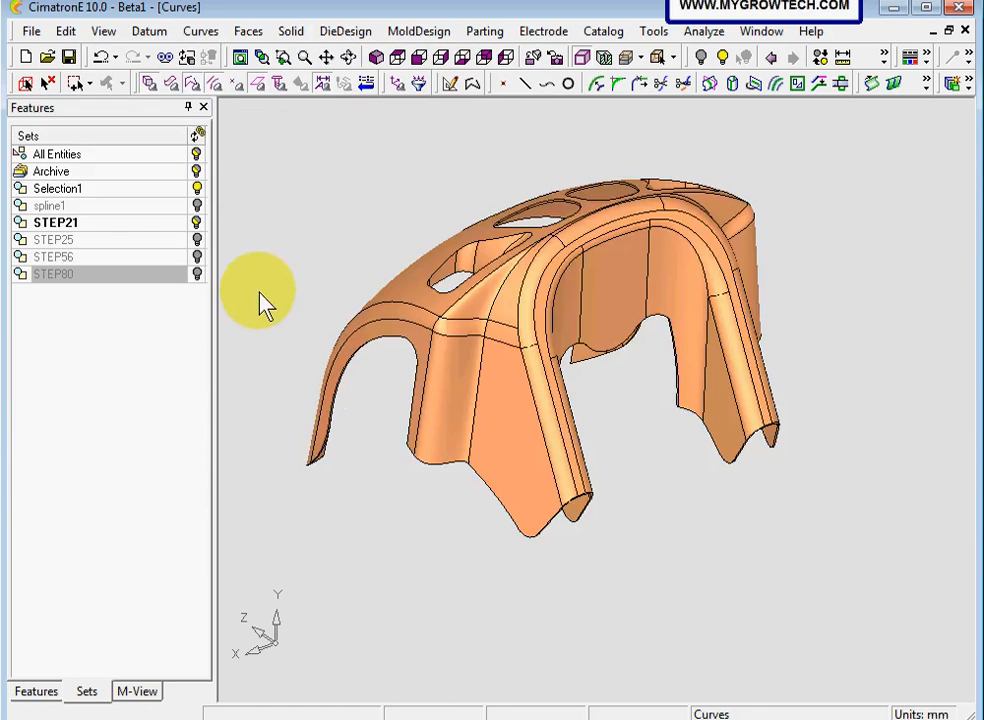
- Unhide the vertical datum plane parallel to the YZ directions at the nose of the part
middle_click_drag(263, 302, 637, 433)
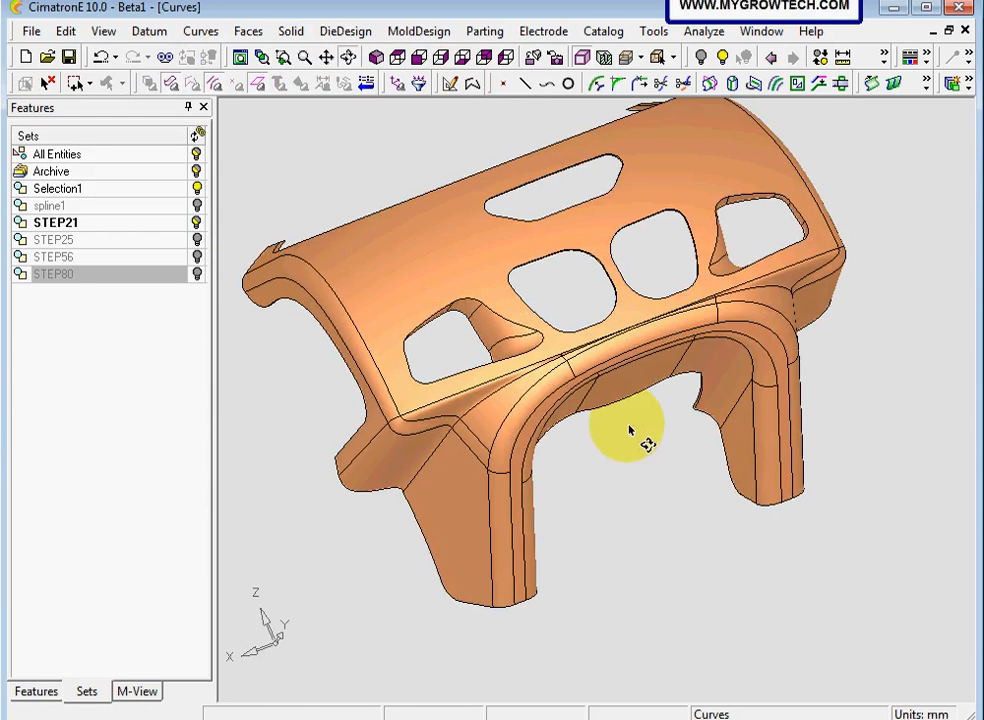
middle_click_drag(641, 477, 817, 561)
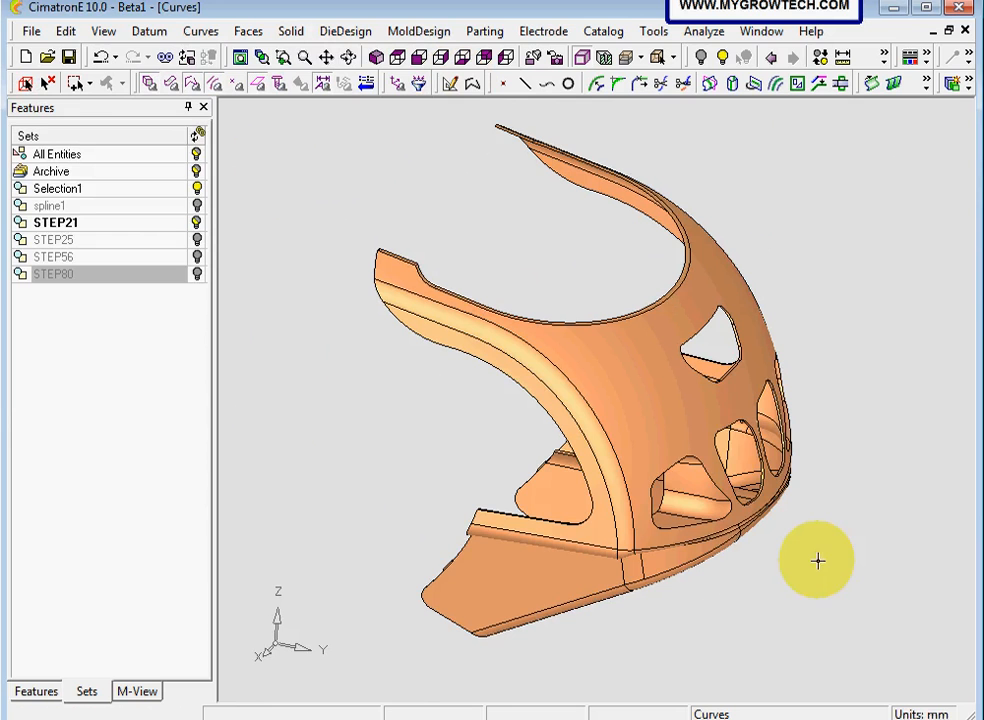
left_click(722, 57)
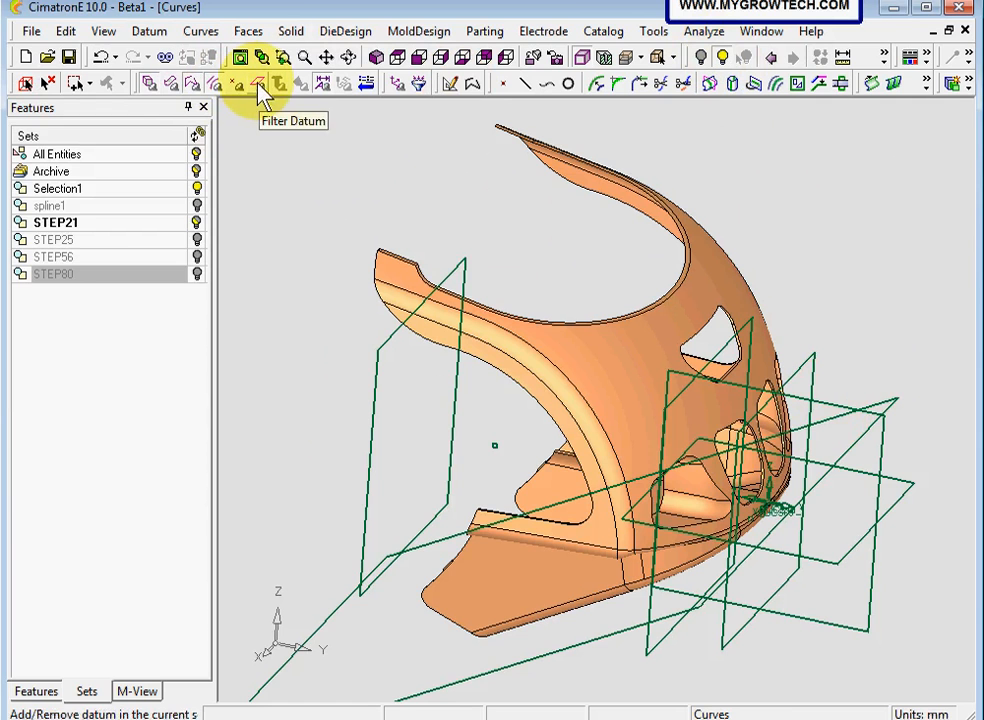
left_click(841, 414)
middle_click(832, 325)
right_click_drag(720, 441, 707, 394, "ctrl")
left_click_drag(707, 394, 756, 382, "ctrl")
middle_click_drag(719, 319, 718, 224, "ctrl")
right_click_drag(718, 224, 716, 338, "ctrl")
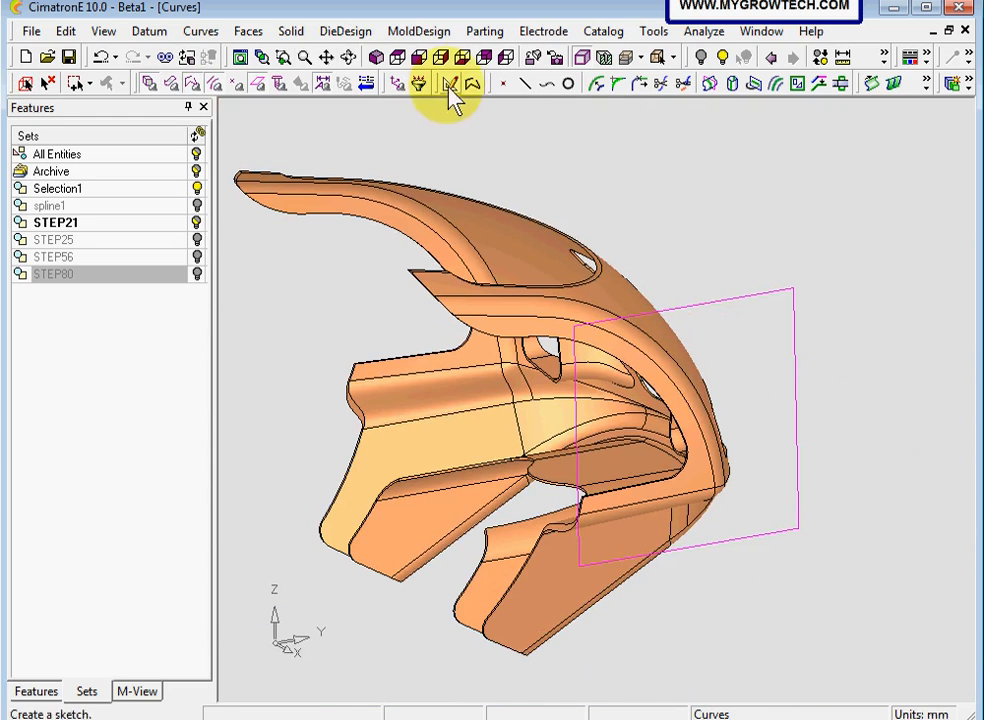
- Start a new sketch on the displayed vertical datum plane
left_click(450, 84)
left_click(730, 308)
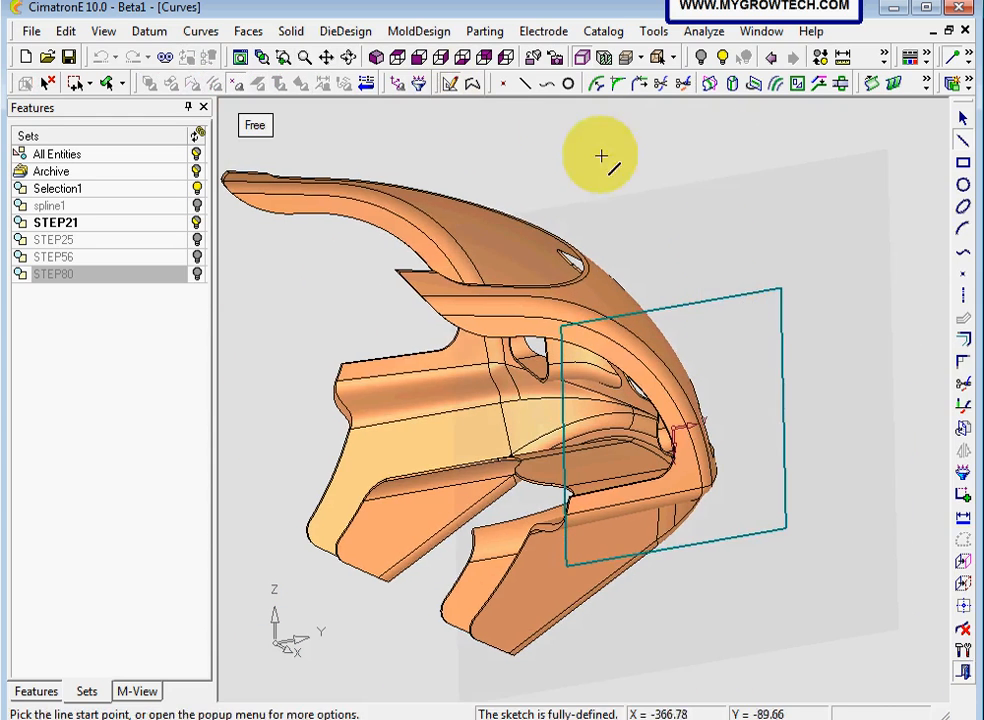
left_click(441, 58)
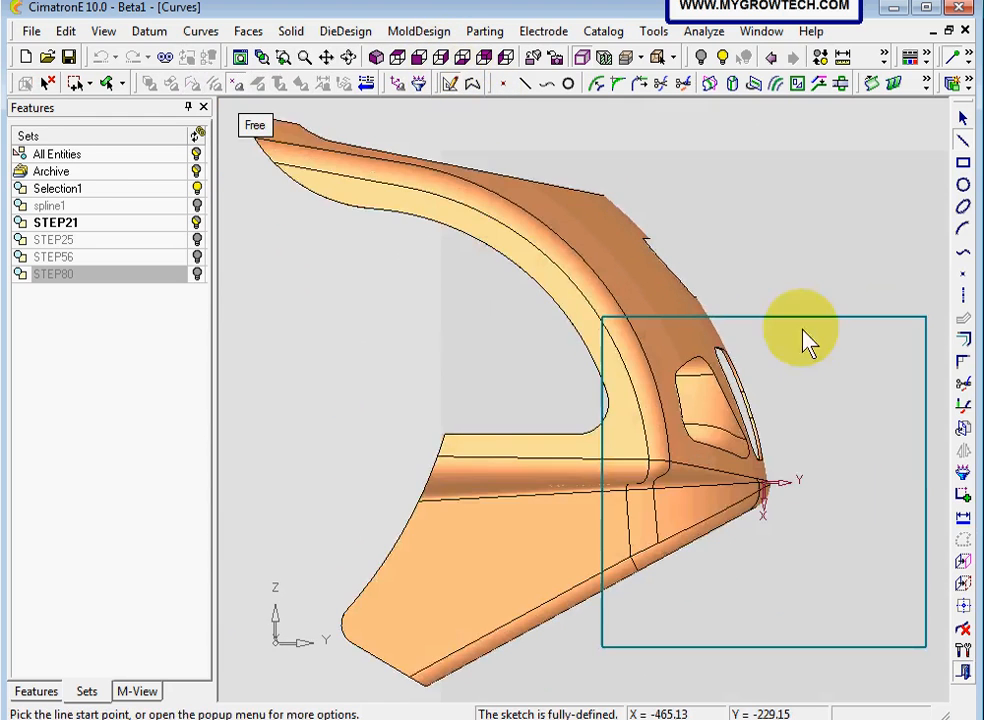
right_click_drag(808, 340, 682, 511, "ctrl")
middle_click_drag(684, 594, 675, 531, "ctrl")
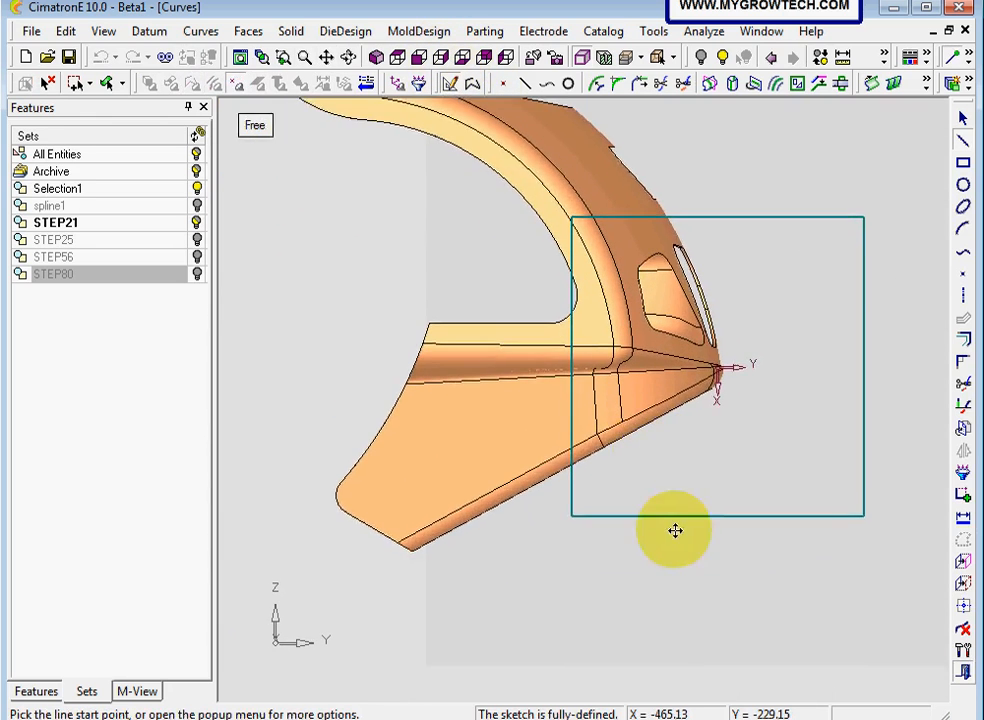
right_click_drag(675, 531, 690, 480, "ctrl")
middle_click_drag(685, 490, 667, 509, "ctrl")
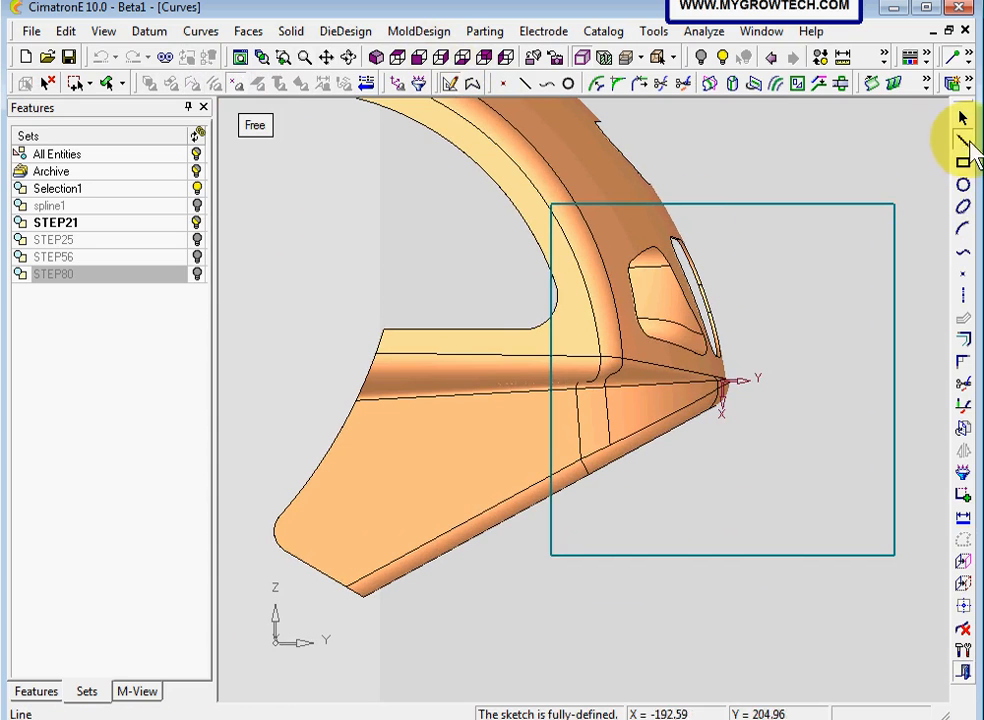
- Sketch three connected lines around the leg's free end: a horizontal above, a vertical about 286 long, and a horizontal about 122 long below
left_click(964, 141)
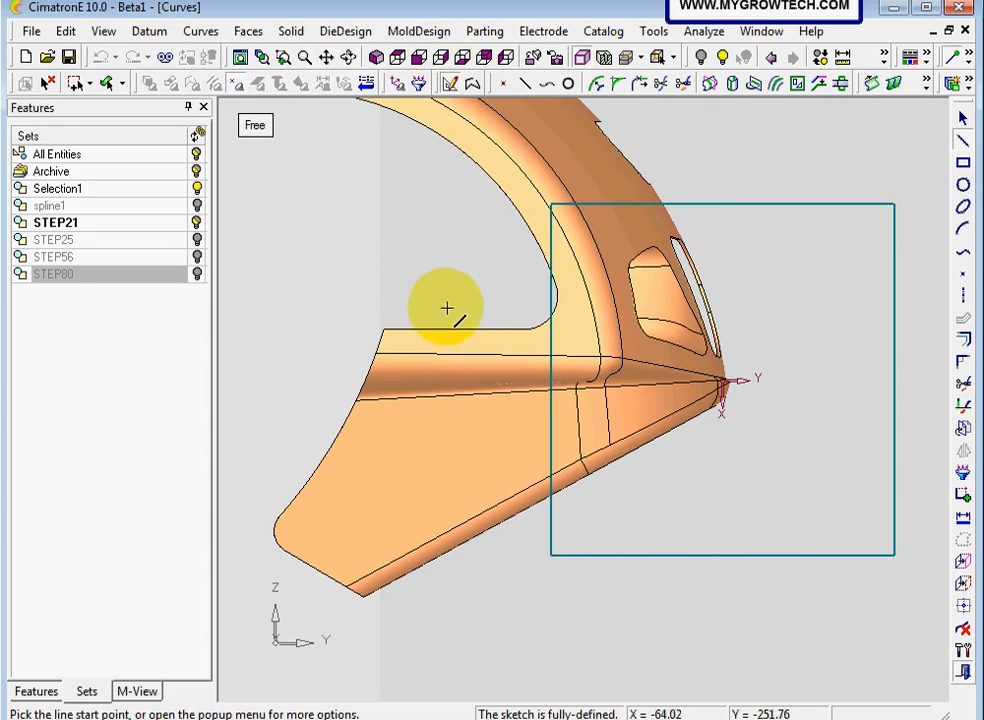
left_click(446, 312)
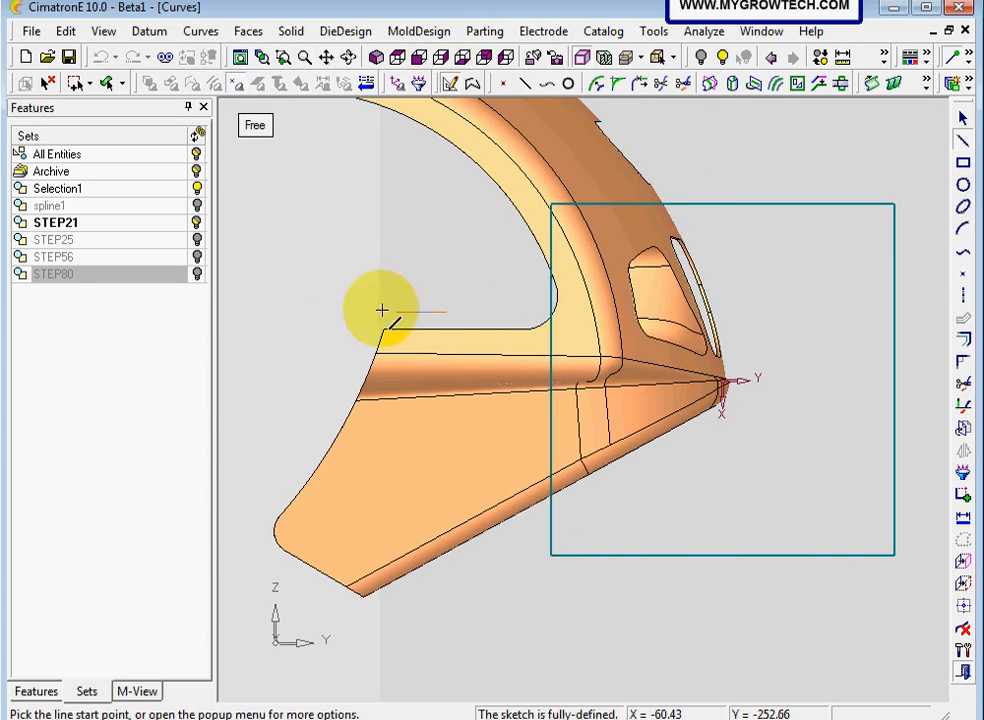
left_click(263, 313)
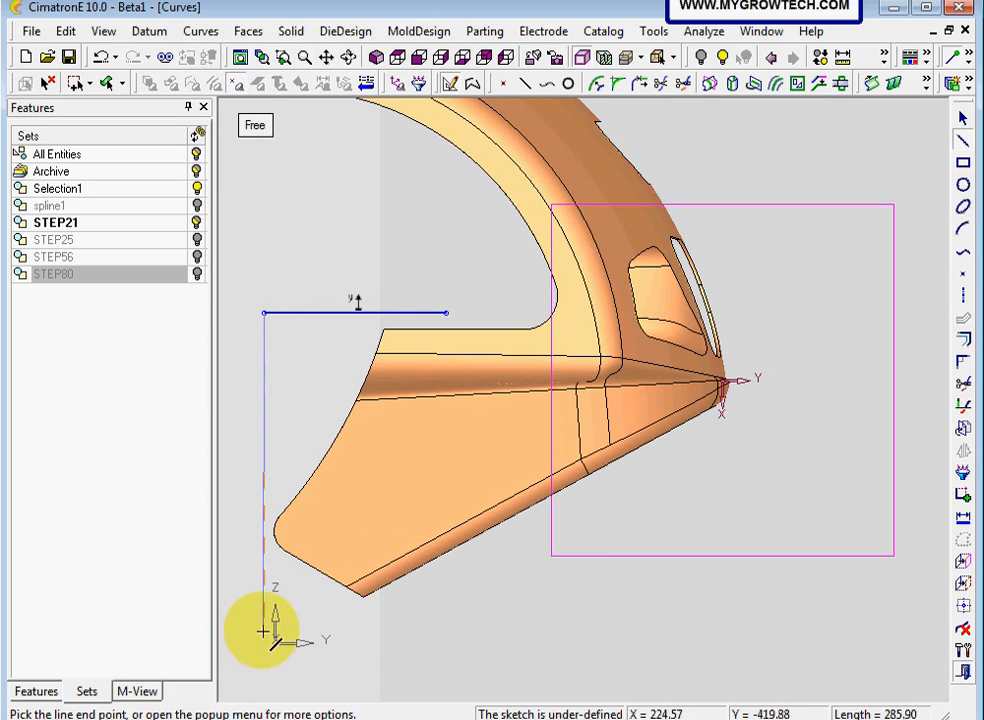
left_click(263, 631)
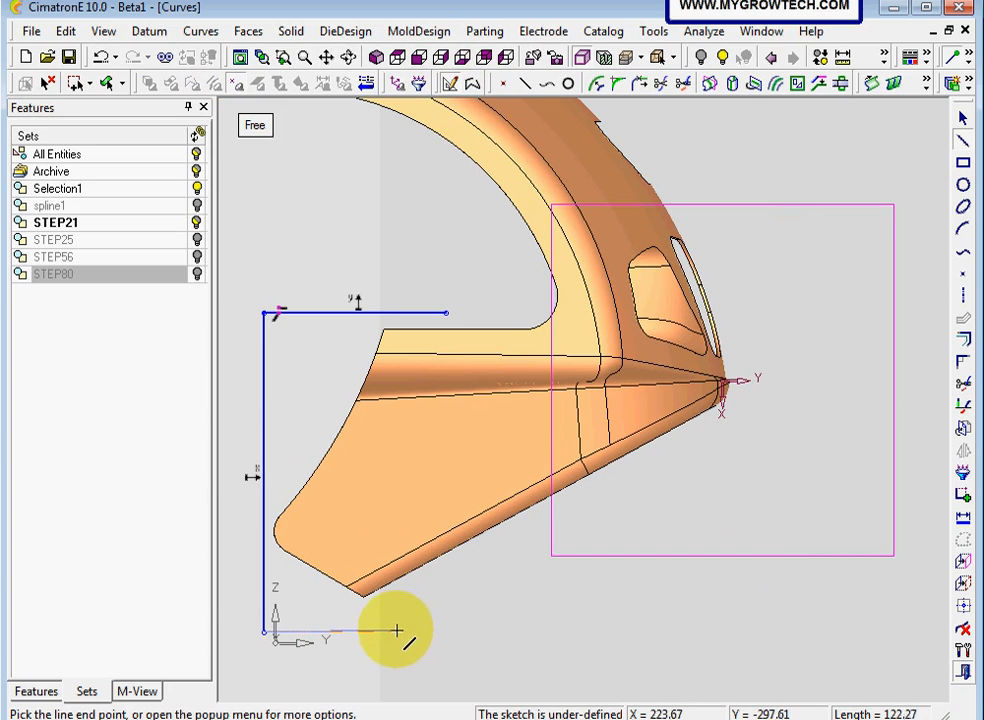
left_click(397, 631)
middle_click(479, 516)
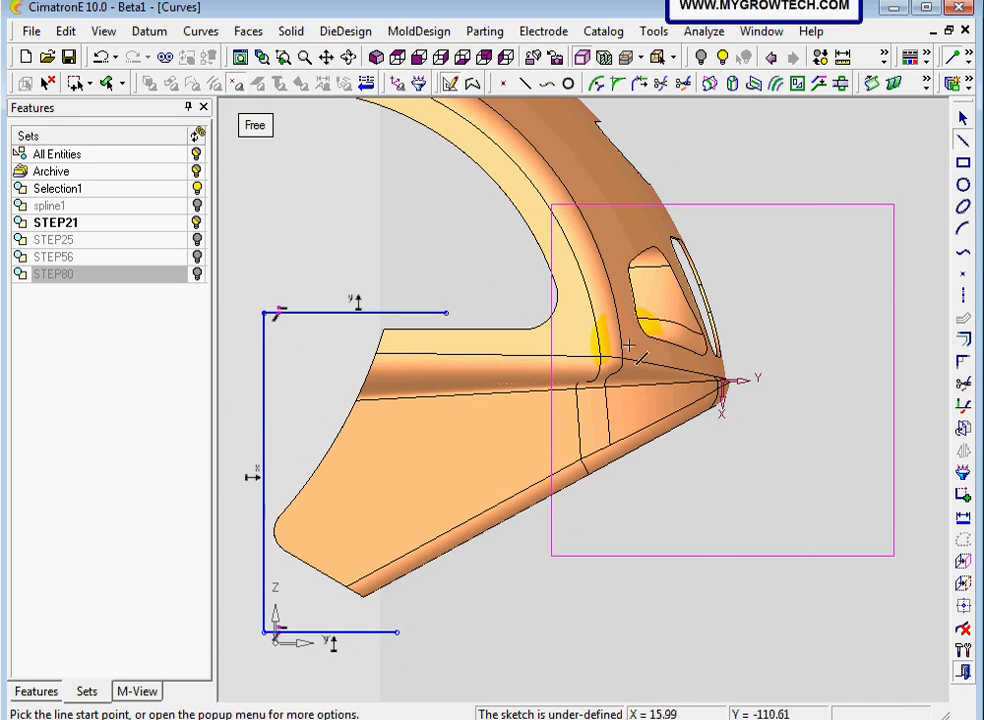
- Draw a three-point arc from the upper line's open end down onto the middle of the leg, bulging toward the nose
left_click(963, 228)
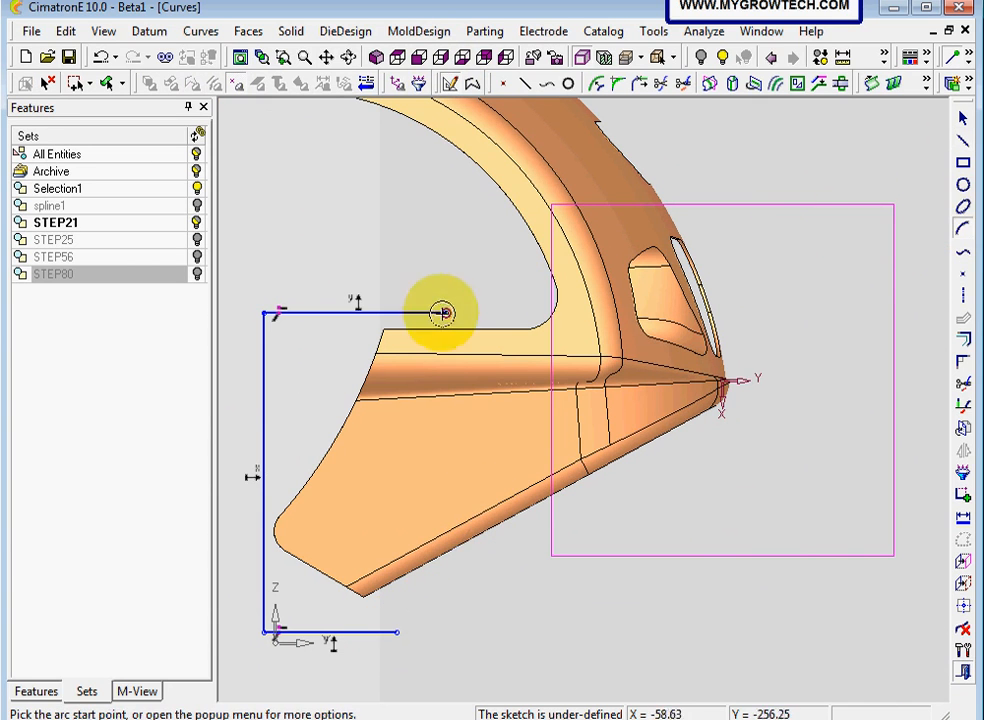
left_click(445, 314)
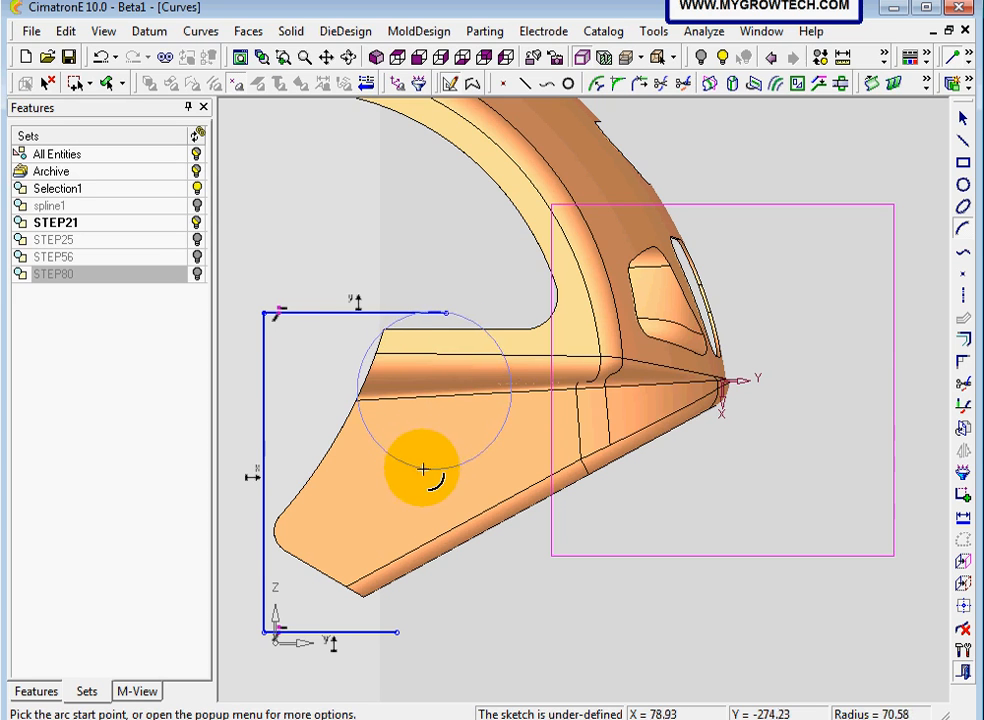
left_click(424, 474)
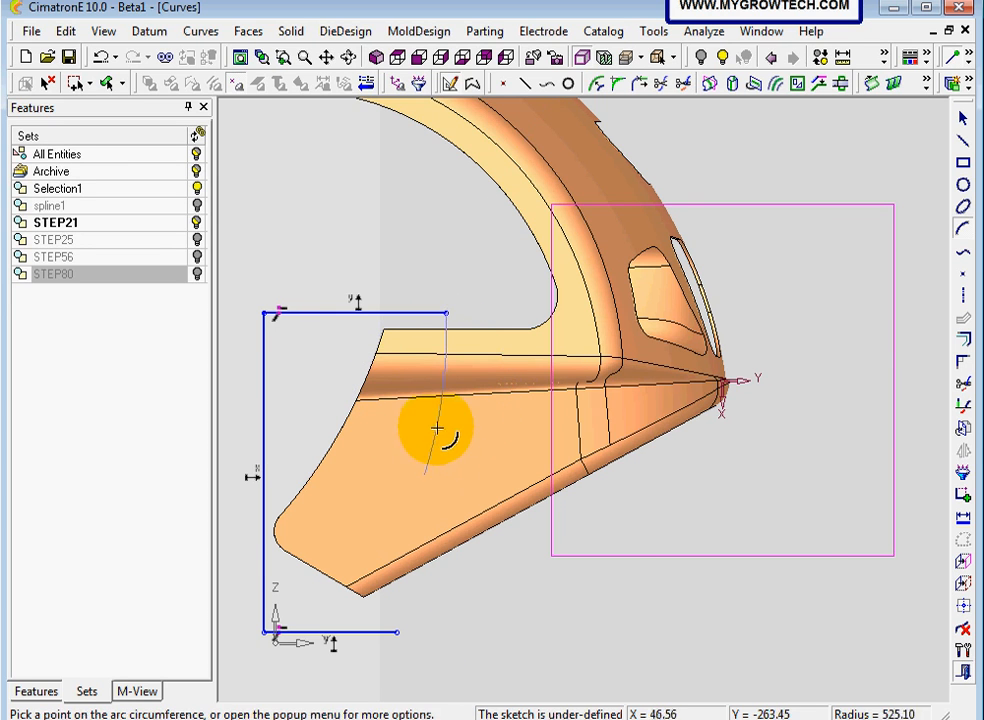
left_click(444, 414)
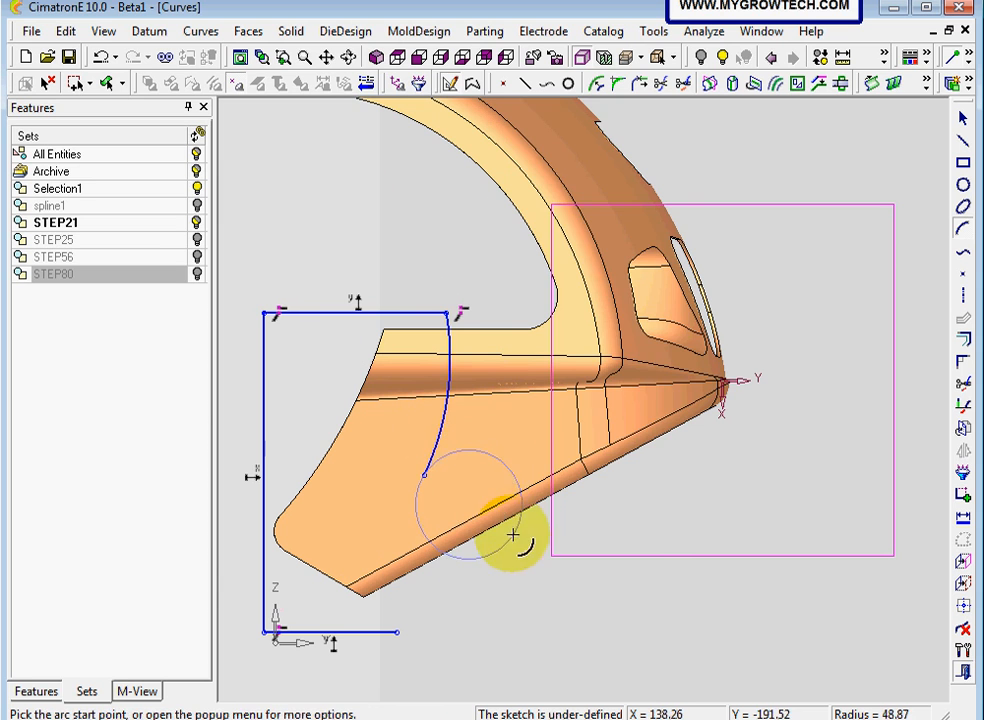
- Close the profile with a second arc tangent to the first, about 265 in radius, ending at the lower line's open end
right_click(512, 534)
left_click(592, 305)
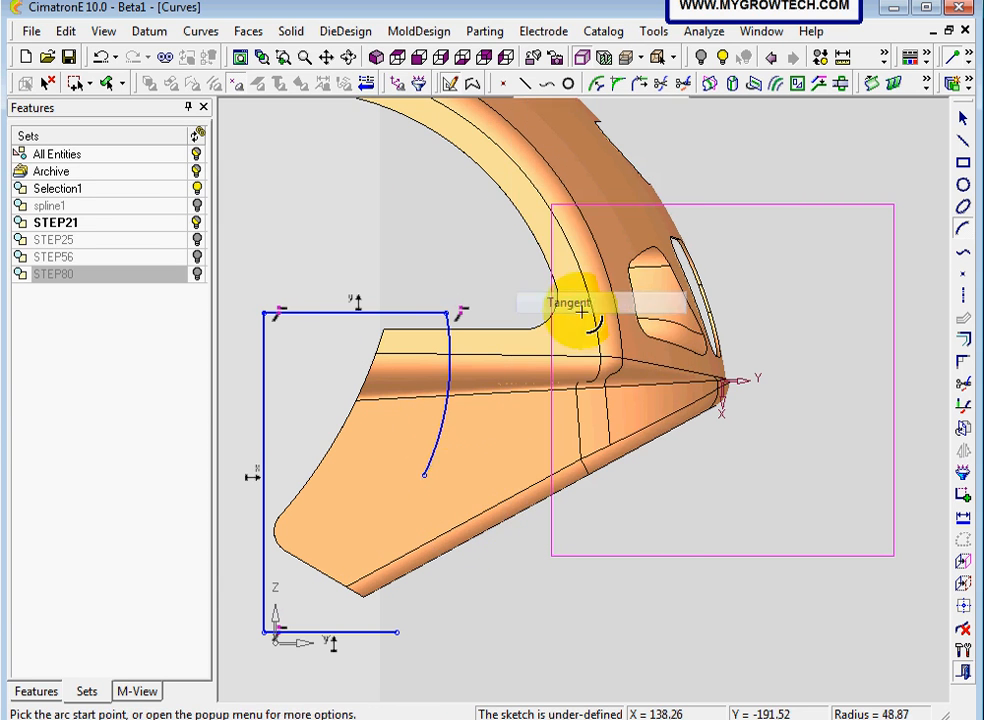
left_click(420, 480)
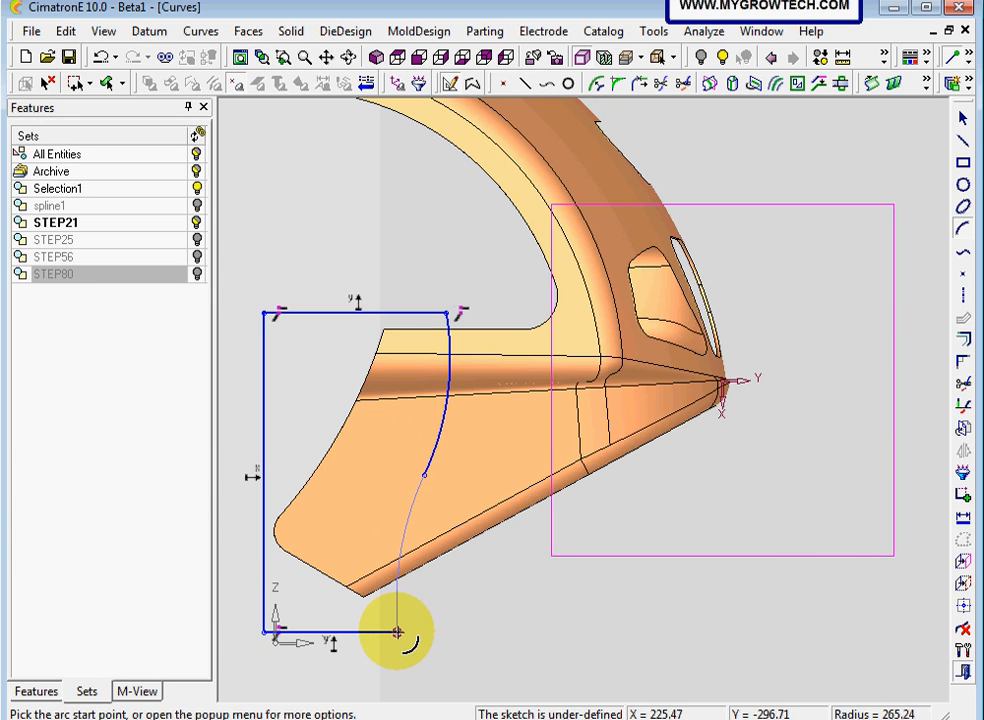
left_click(397, 632)
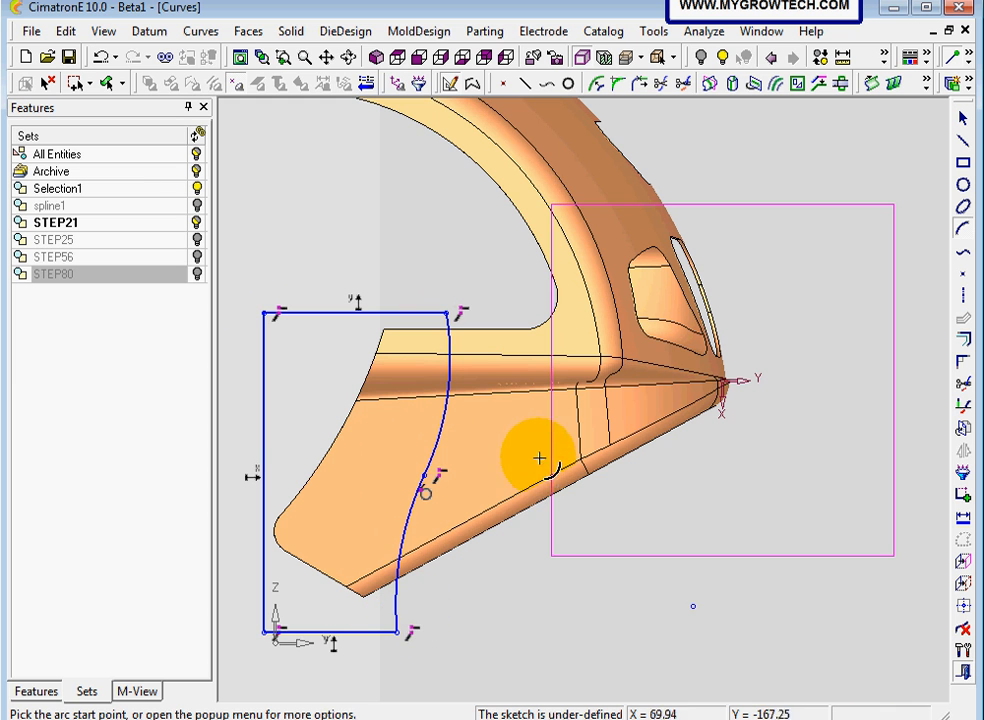
middle_click(486, 408)
- Dimension the horizontal distance from the upper line's arc-side endpoint to the sketch origin as 310
right_click_drag(512, 450, 523, 540, "ctrl")
middle_click_drag(512, 529, 512, 479, "ctrl")
right_click_drag(512, 479, 508, 430, "ctrl")
middle_click_drag(508, 430, 608, 435, "ctrl")
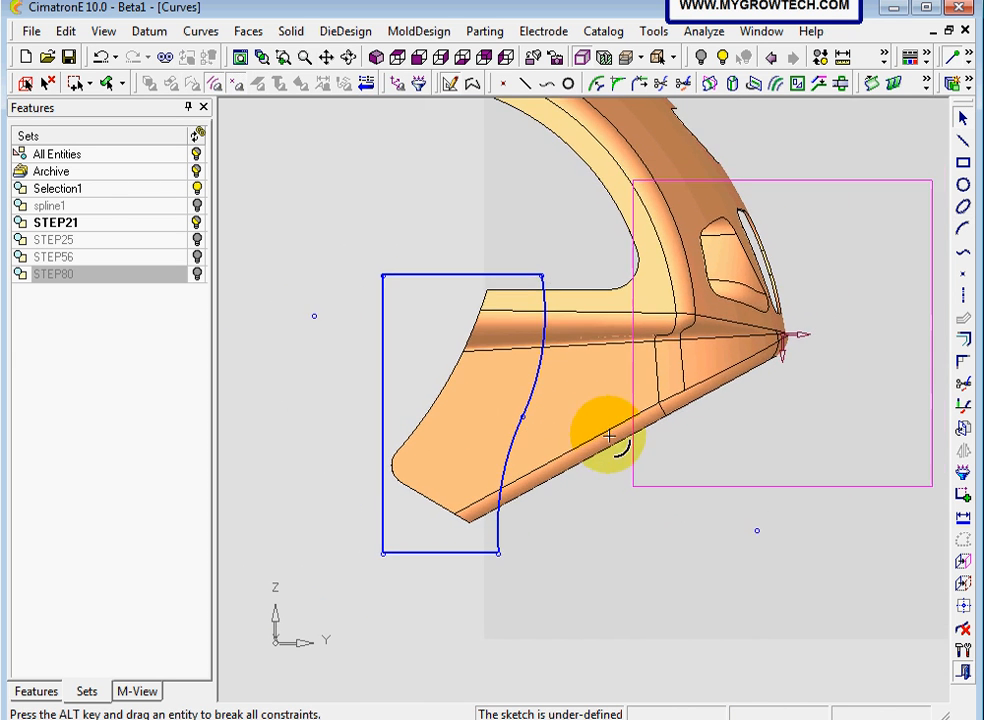
left_click(962, 517)
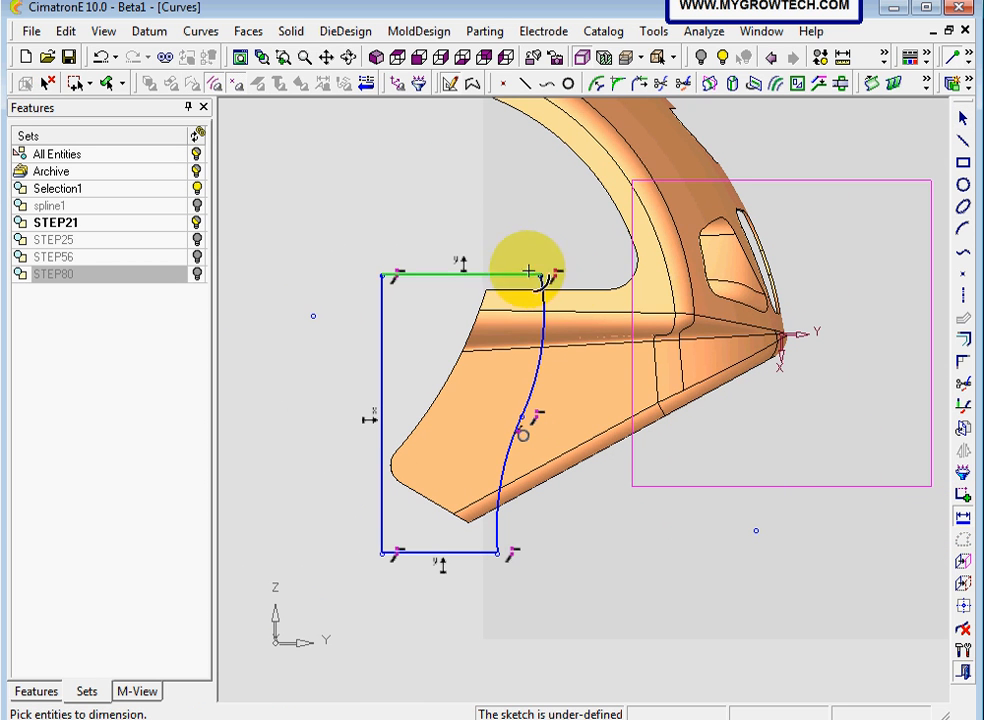
left_click(540, 275)
left_click(780, 335)
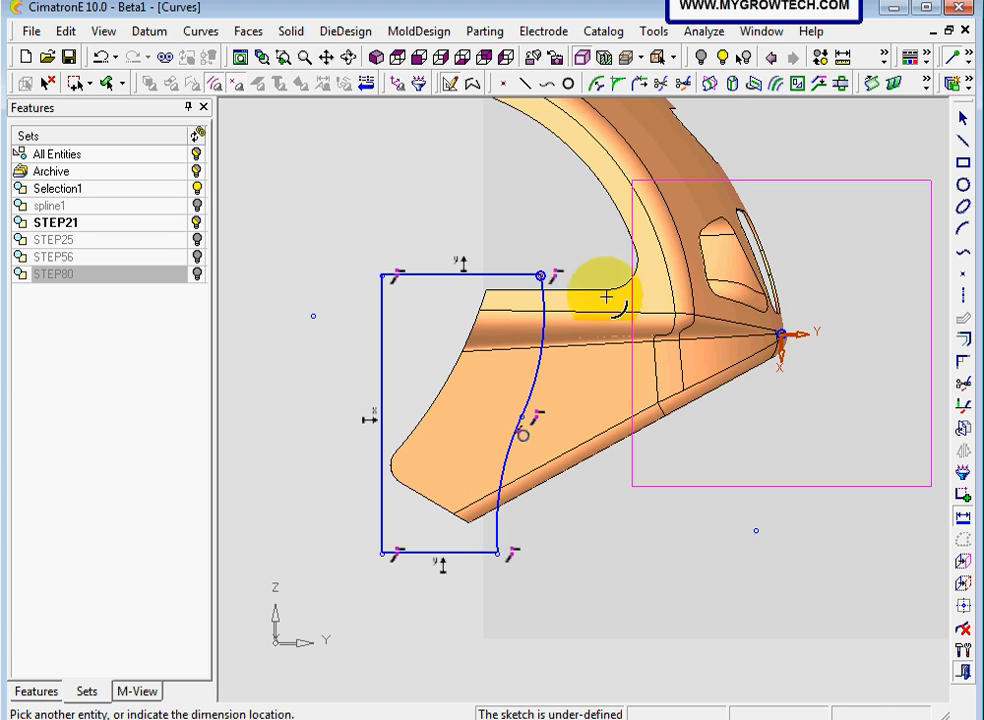
left_click(640, 232)
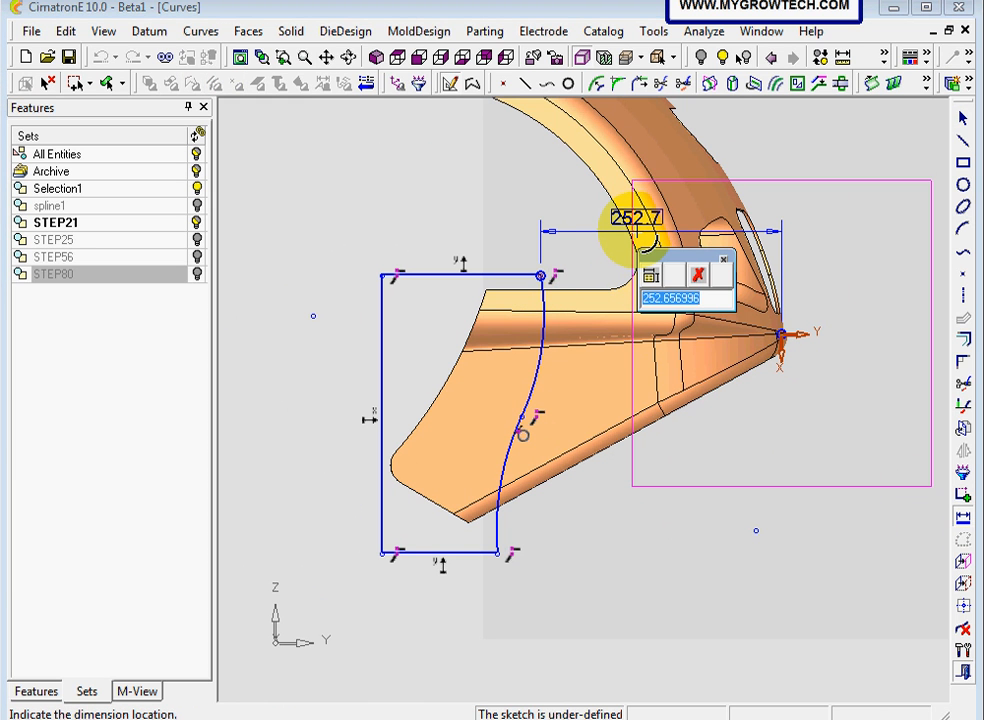
key("Return")
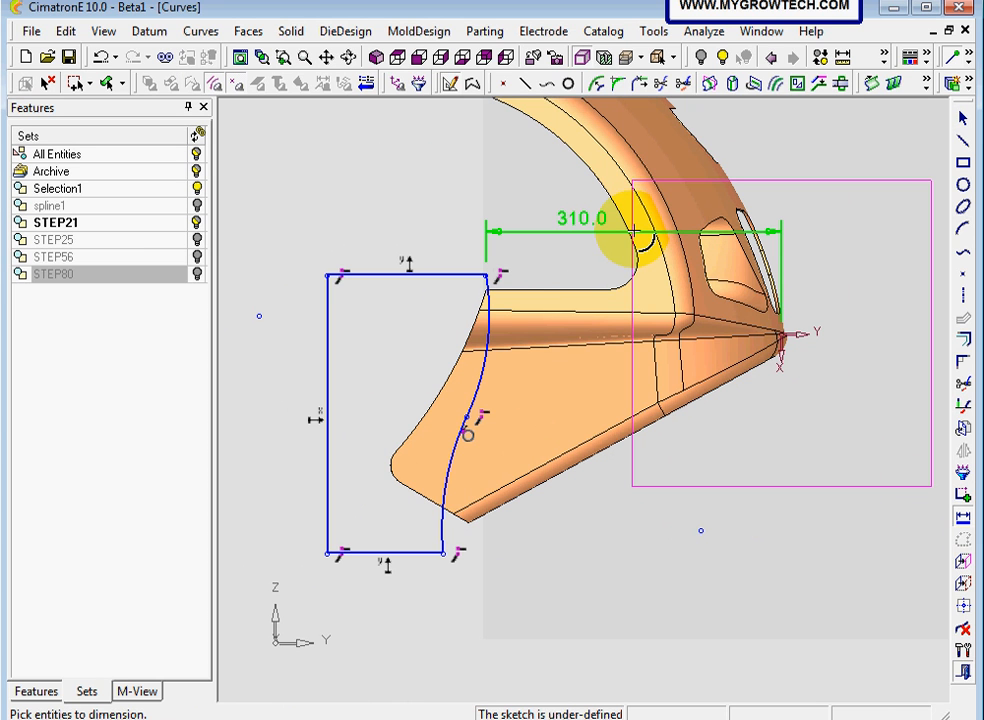
- Dimension the profile's vertical line at 450 from the sketch origin and its lower horizontal line at 230 from the origin
left_click(329, 432)
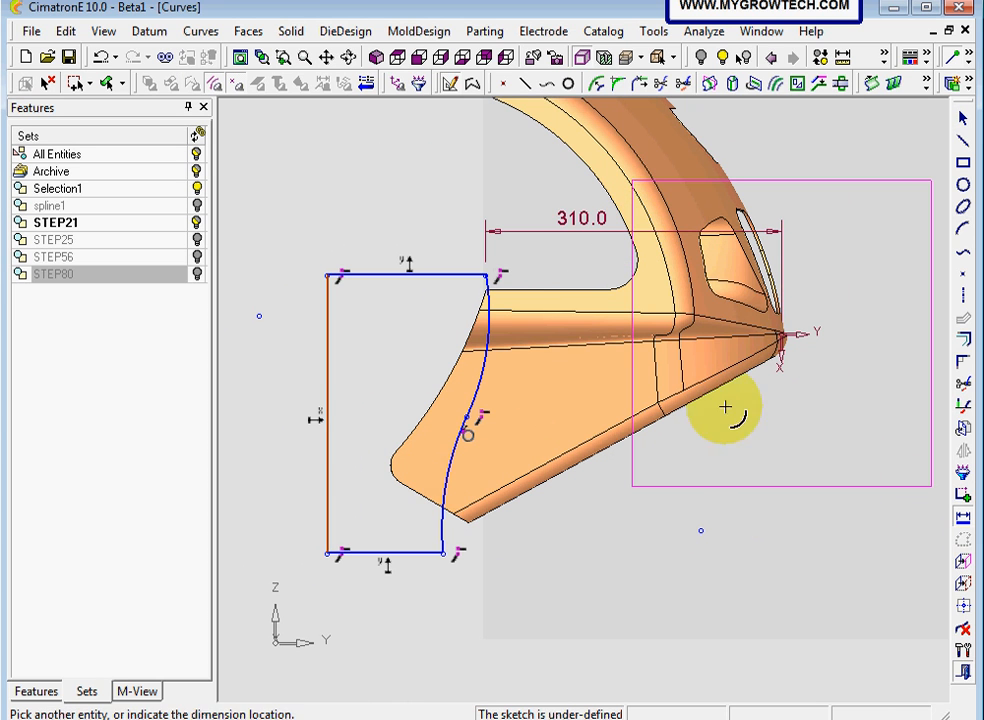
left_click(778, 338)
left_click(540, 615)
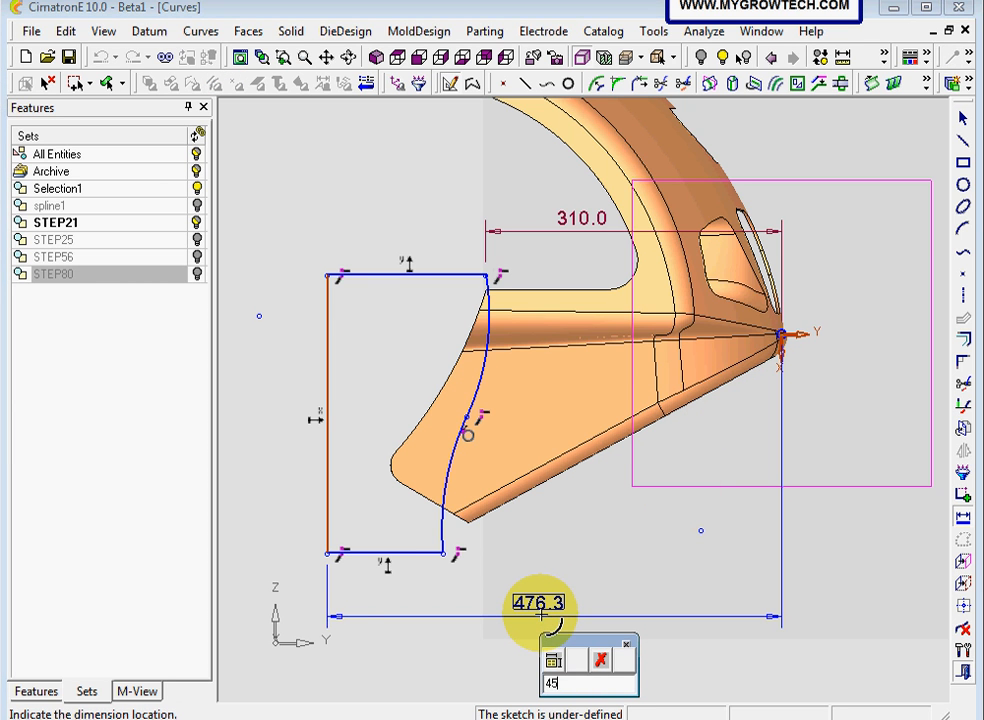
key("Return")
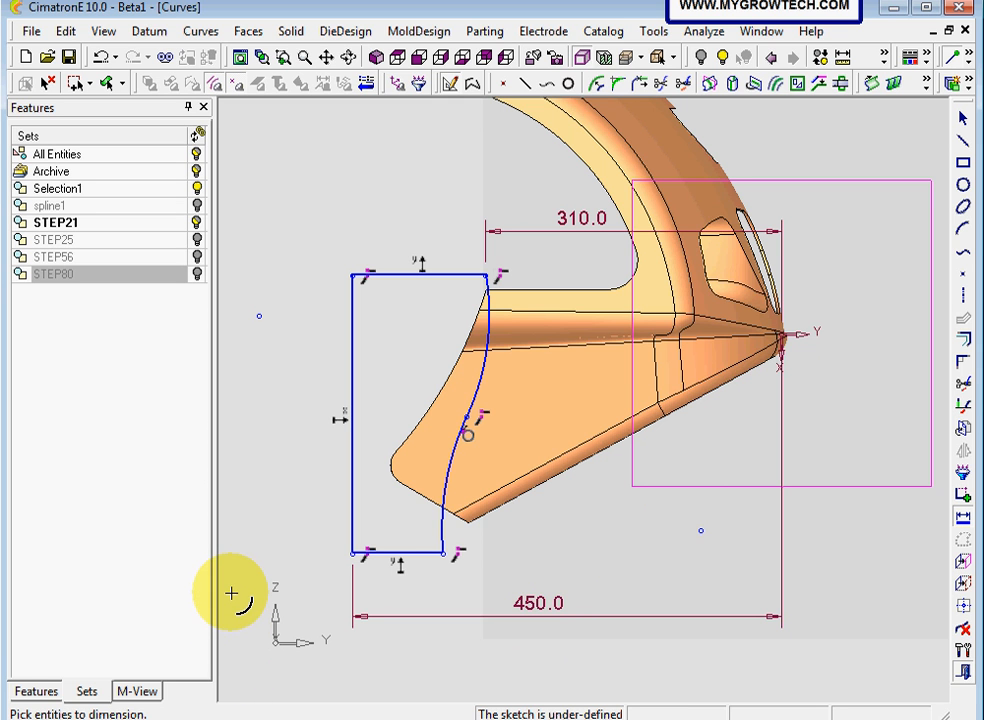
left_click(415, 551)
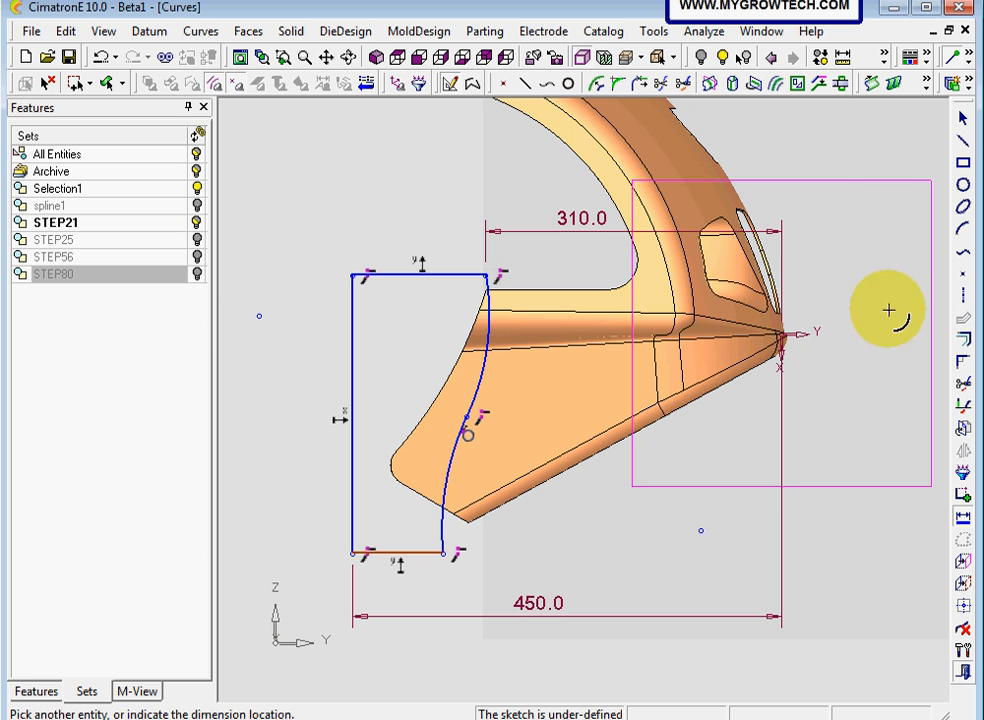
left_click(816, 471)
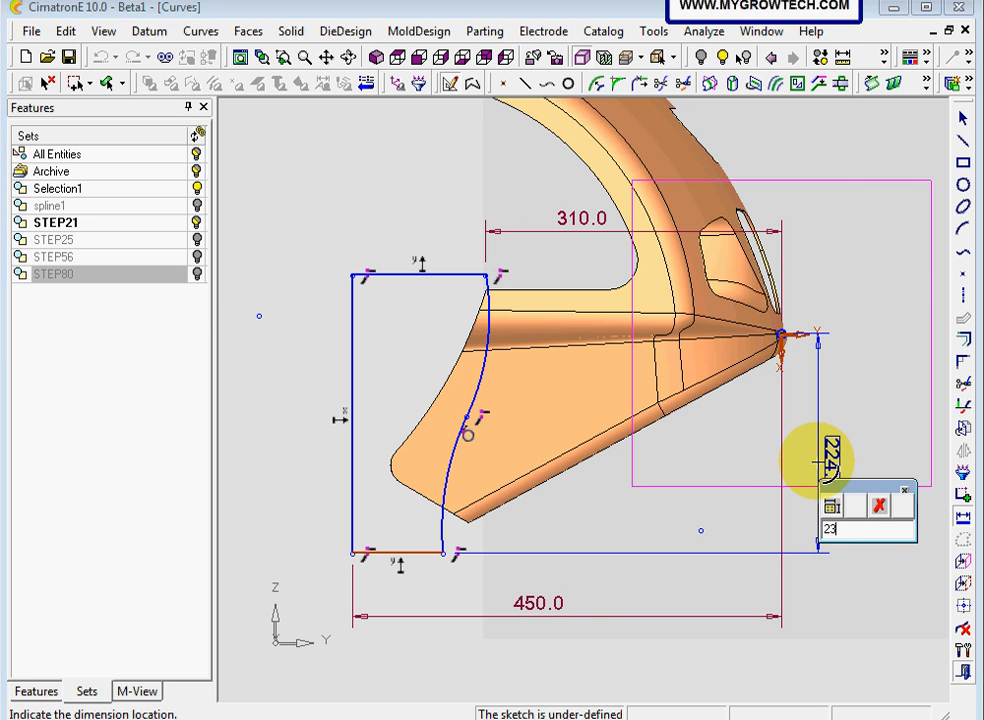
key("Return")
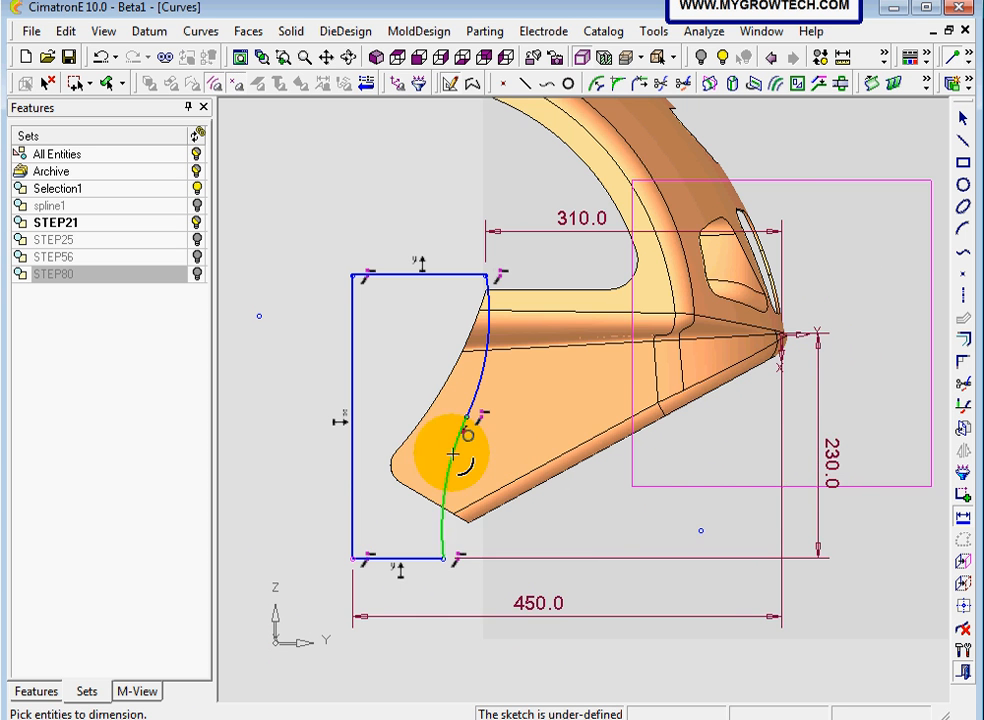
- Dimension the vertical distance between the upper arc's centre point and the sketch origin as 20
middle_click_drag(367, 446, 535, 463, "ctrl")
right_click_drag(537, 449, 538, 485, "ctrl")
middle_click_drag(538, 486, 495, 491, "ctrl")
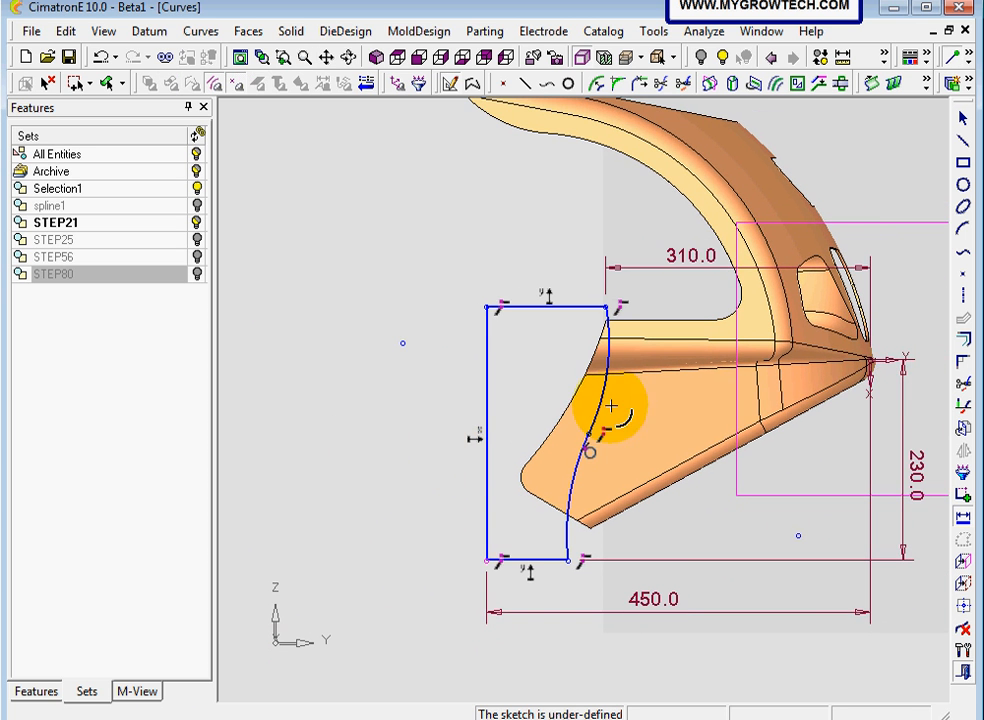
left_click(402, 344)
left_click(870, 362)
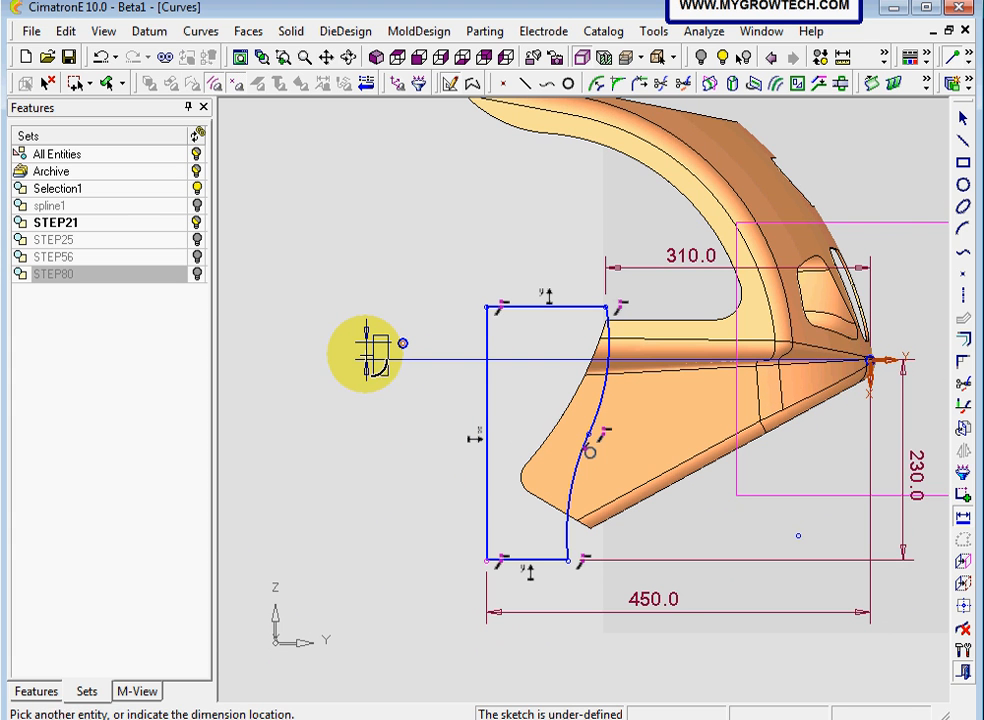
left_click(367, 350)
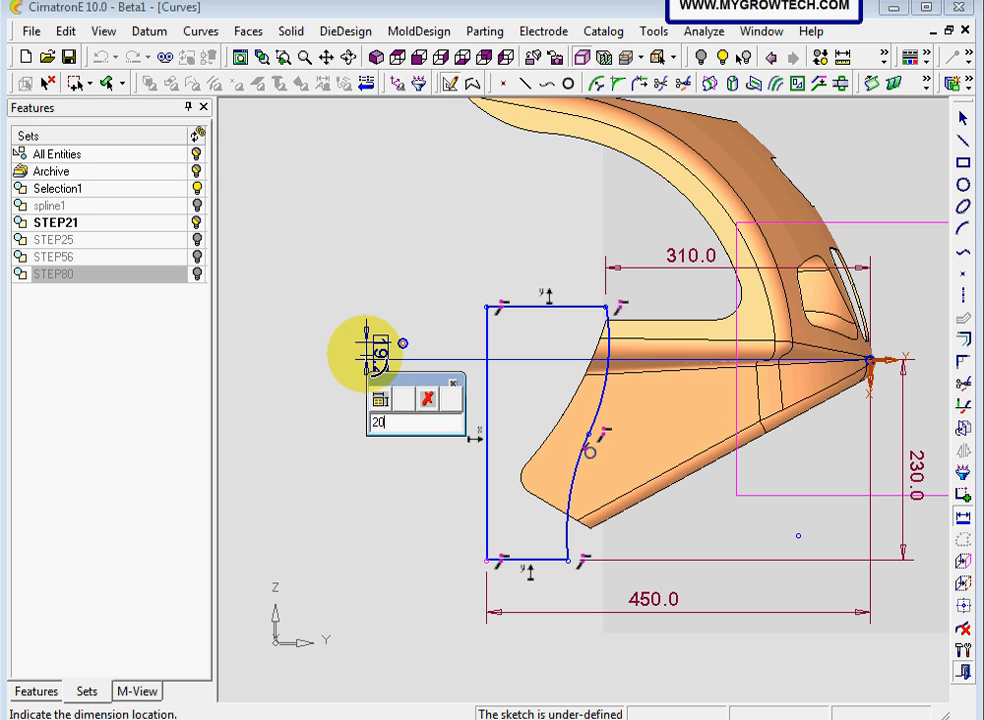
key("Return")
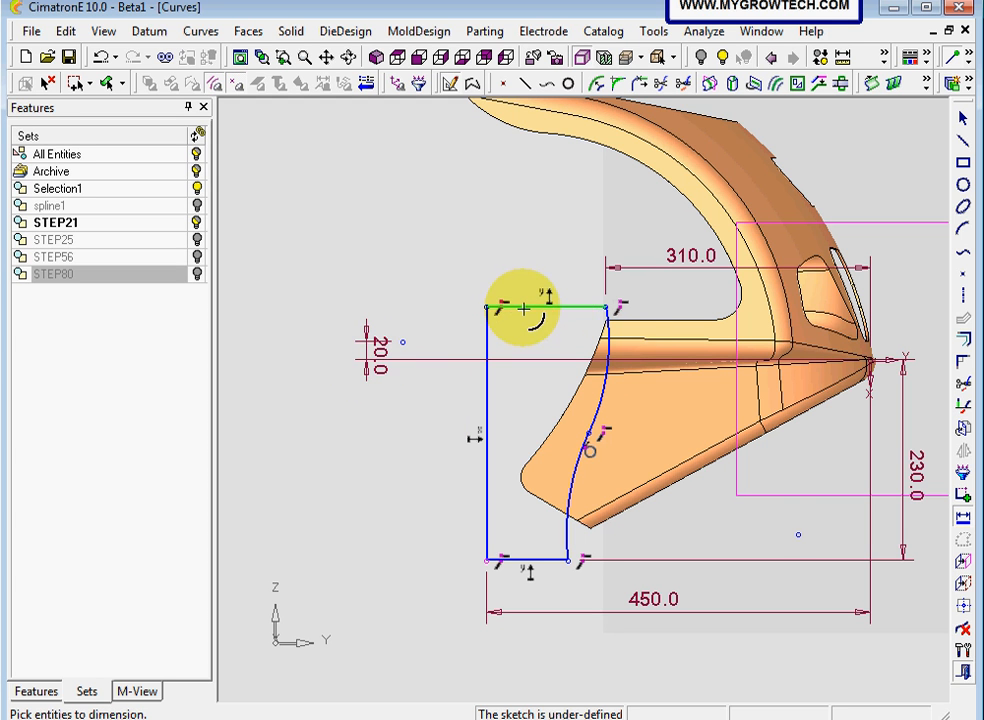
- Dimension the vertical distance between the profile's upper horizontal line and the sketch origin as 50
left_click(556, 309)
left_click(867, 356)
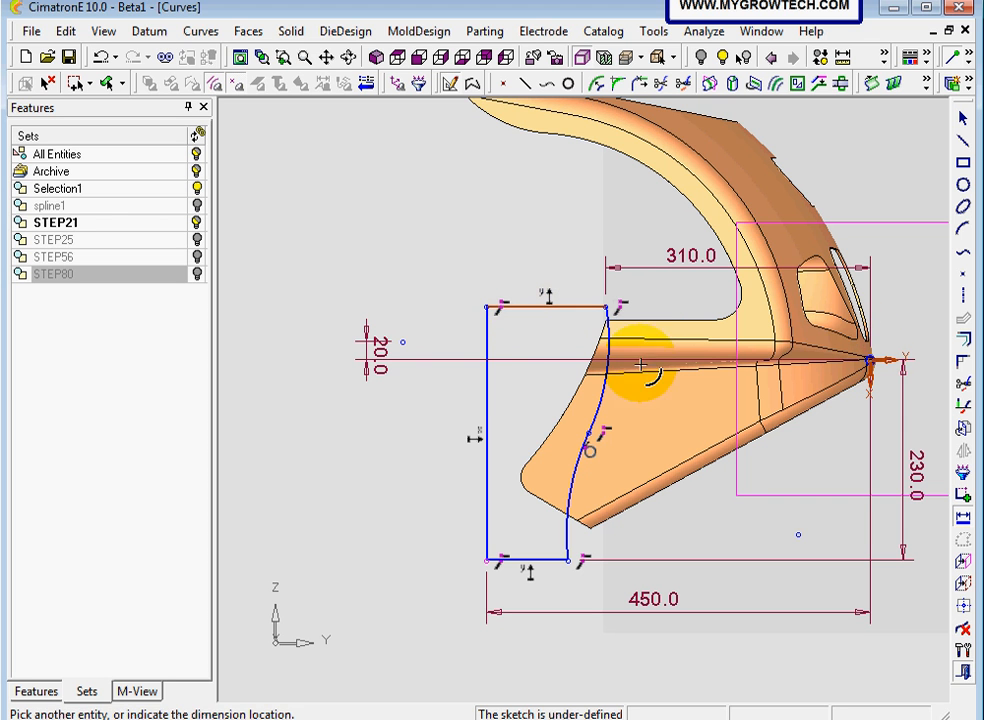
left_click(452, 340)
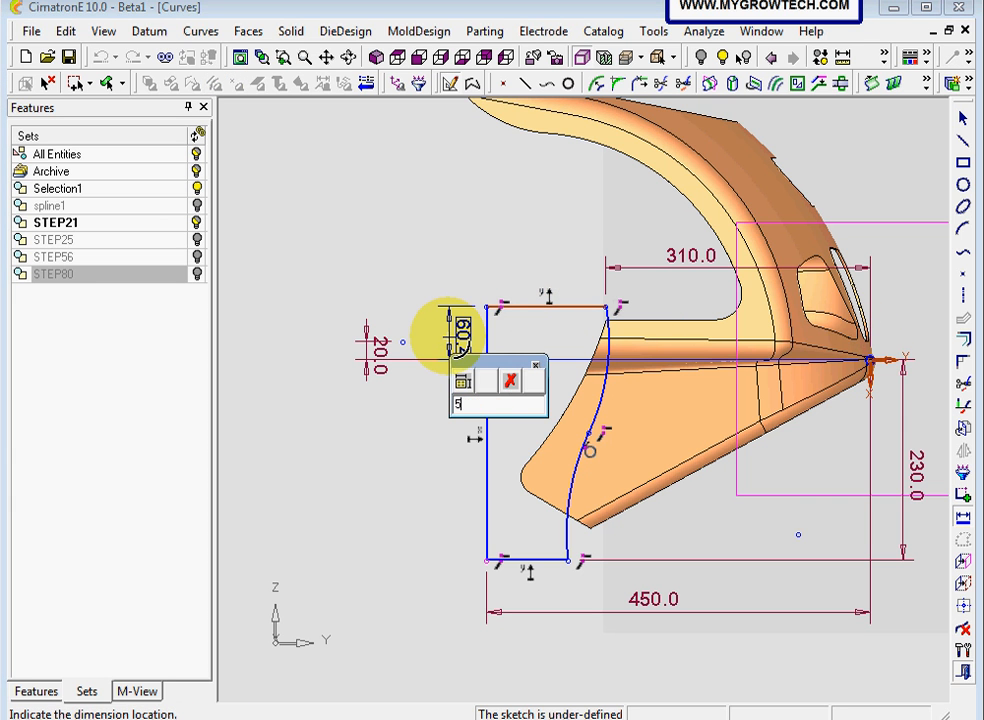
key("Return")
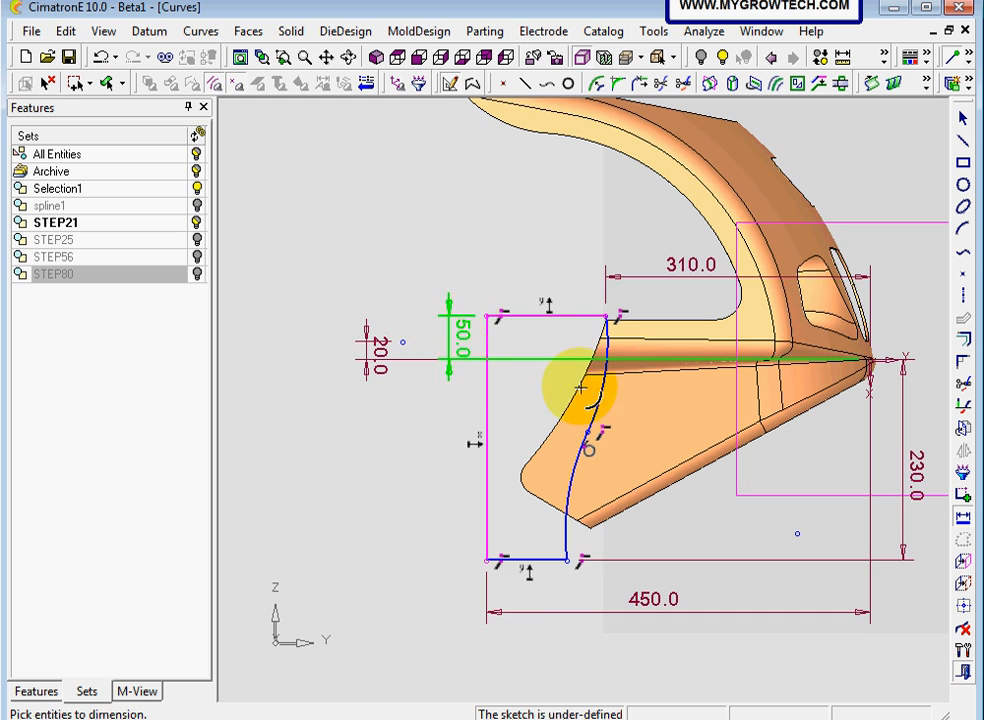
- Dimension the vertical distance between the lower arc's centre point and the sketch origin as 247
middle_click_drag(573, 415, 455, 356, "ctrl")
right_click_drag(579, 401, 552, 434, "ctrl")
middle_click_drag(552, 434, 548, 436, "ctrl")
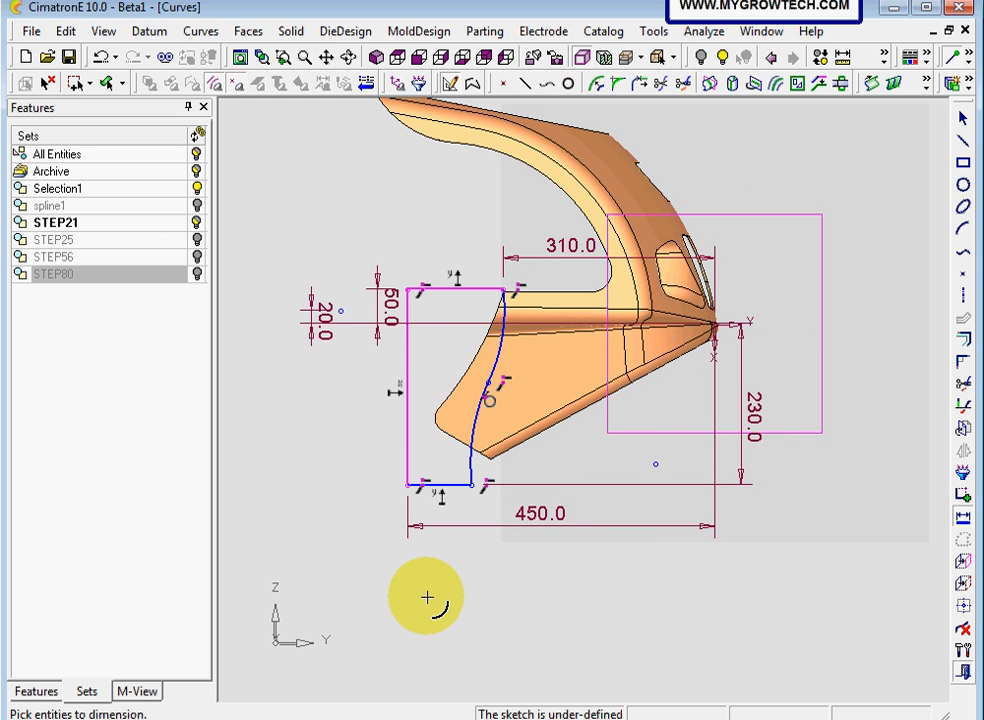
left_click(714, 325)
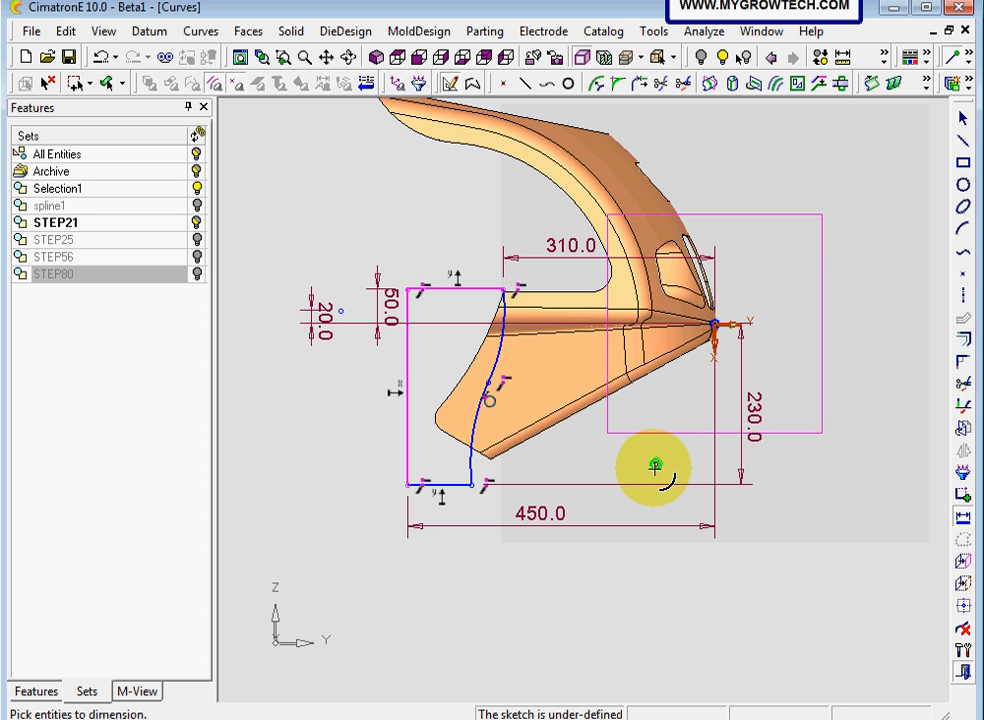
left_click(655, 465)
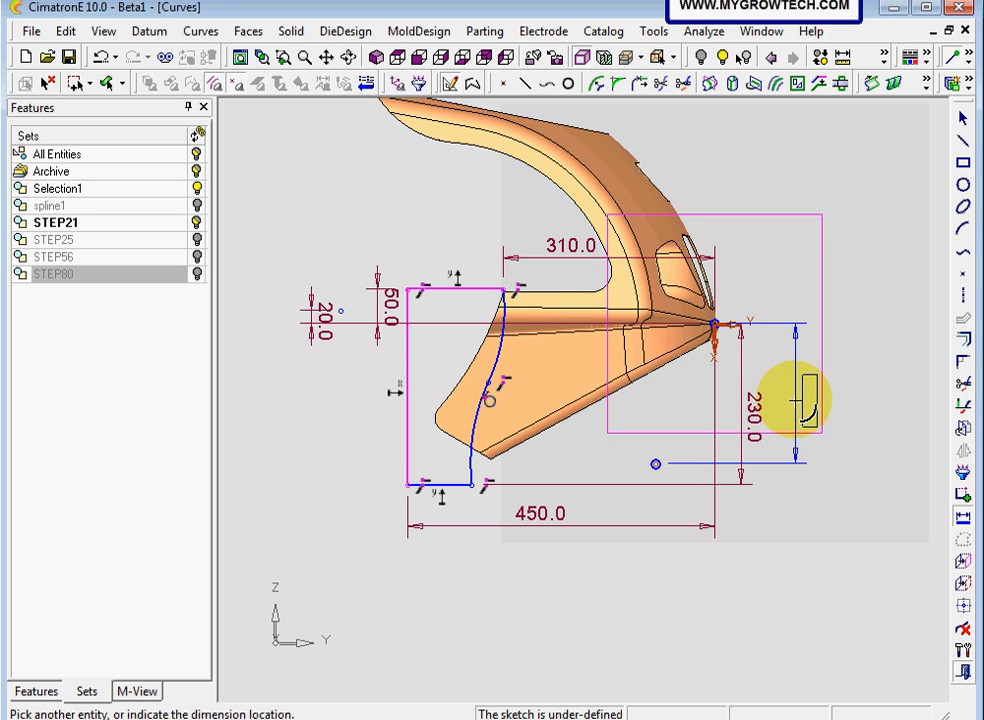
left_click(795, 398)
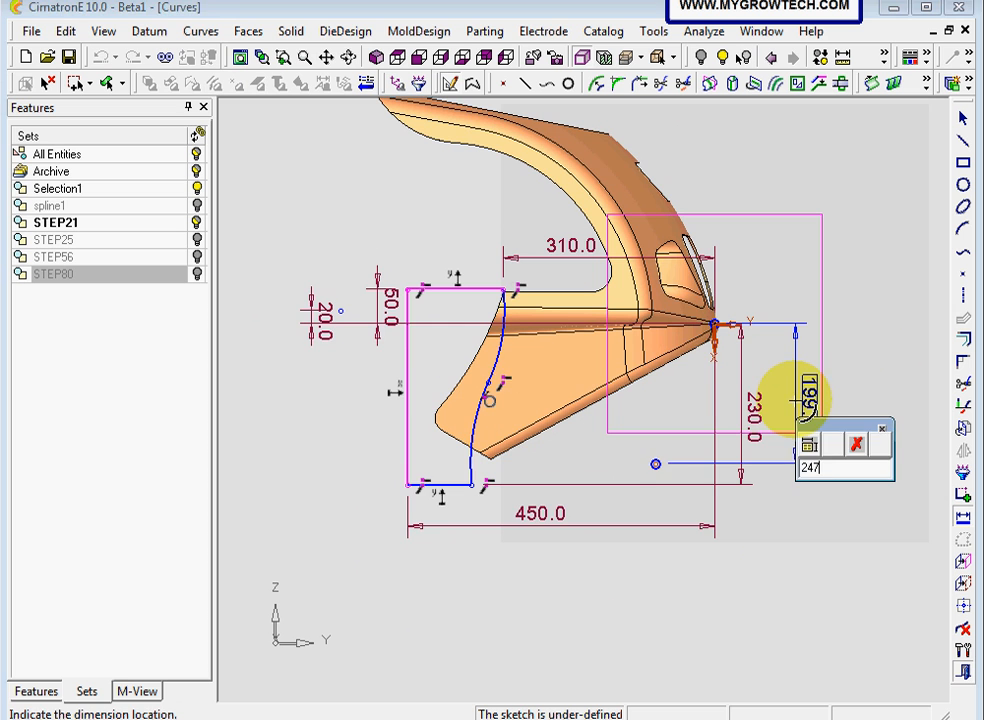
type("247")
key("Return")
scroll(538, 552, "up", 2)
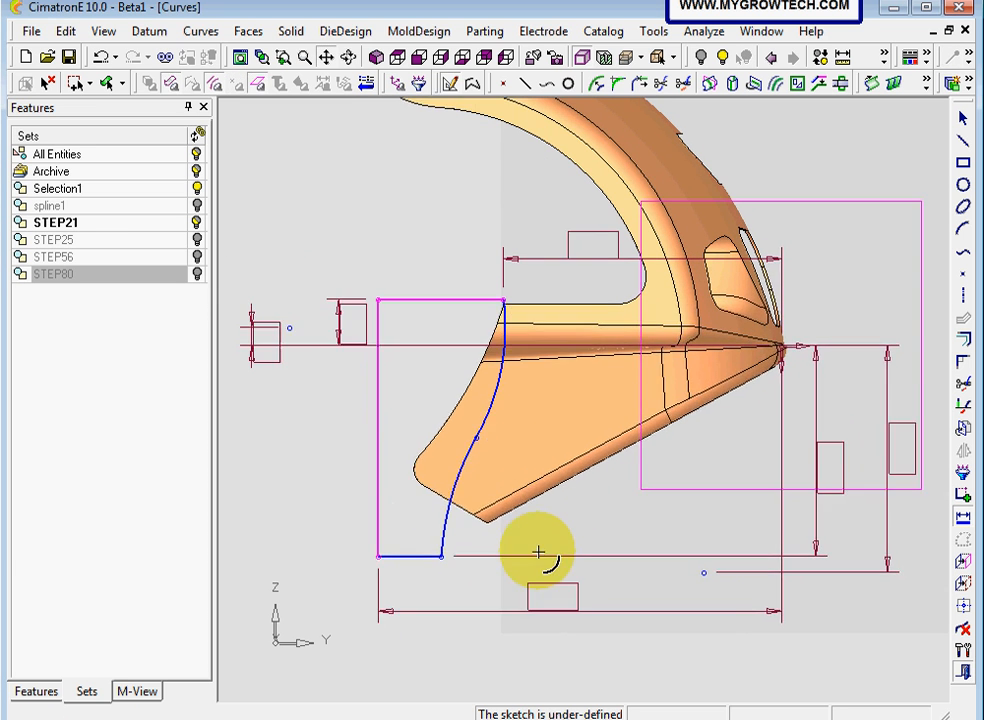
- Dimension the radius of the profile's upper arc as 250
left_click(518, 400)
left_click(624, 410)
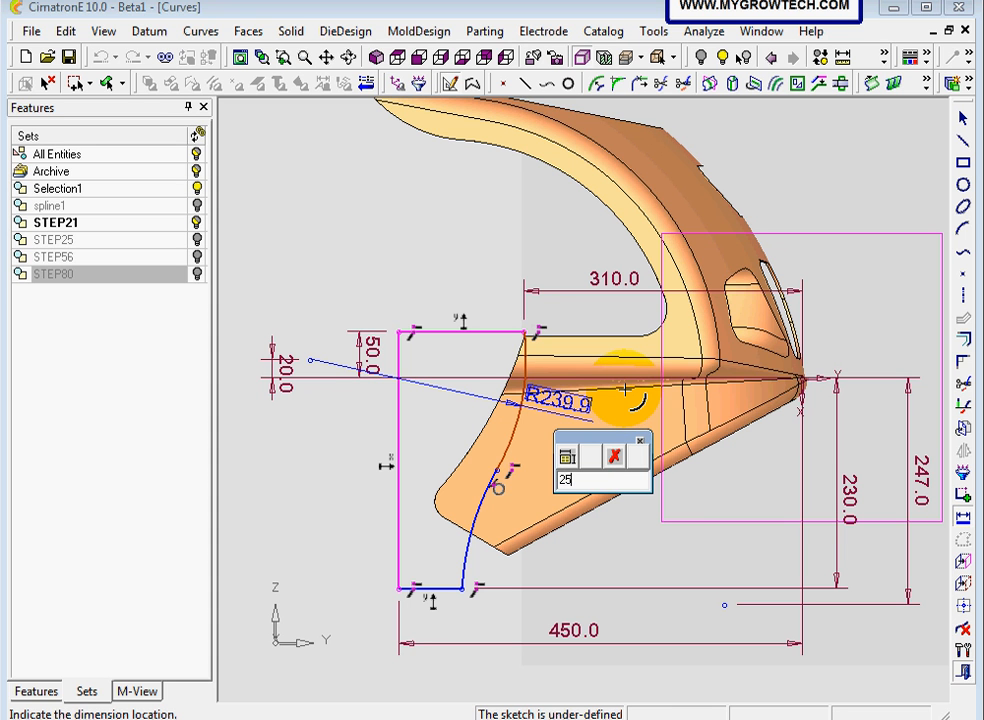
type("250")
key("Return")
- Show the part in wireframe and add the inner edge's endpoint on the leg's slanted end as a sketch reference
scroll(590, 480, "up", 3)
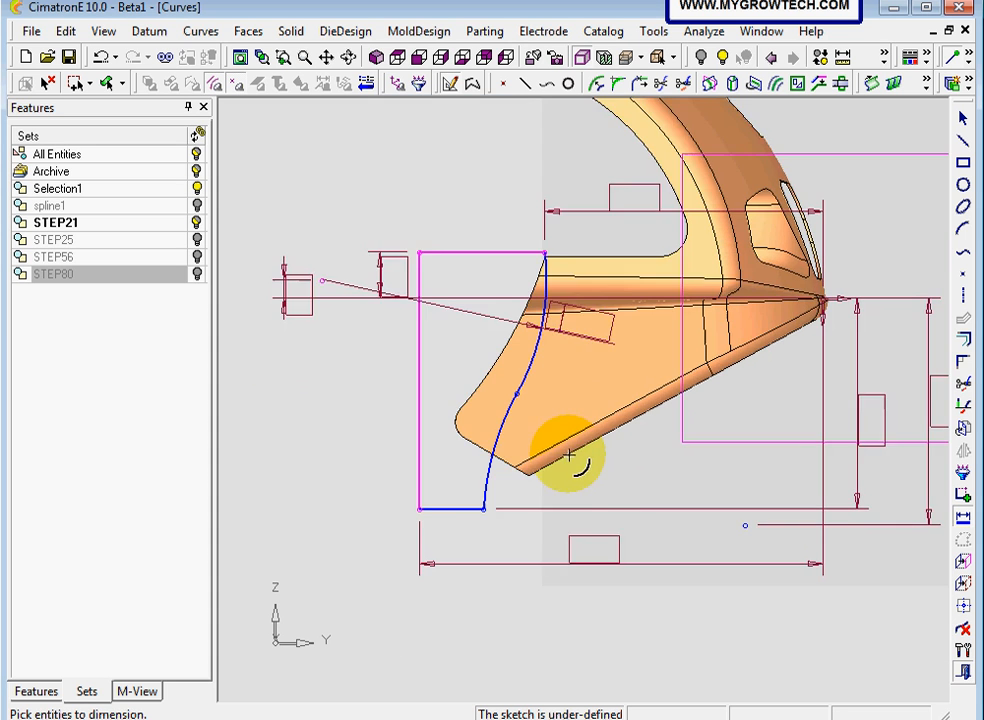
scroll(432, 620, "up", 1)
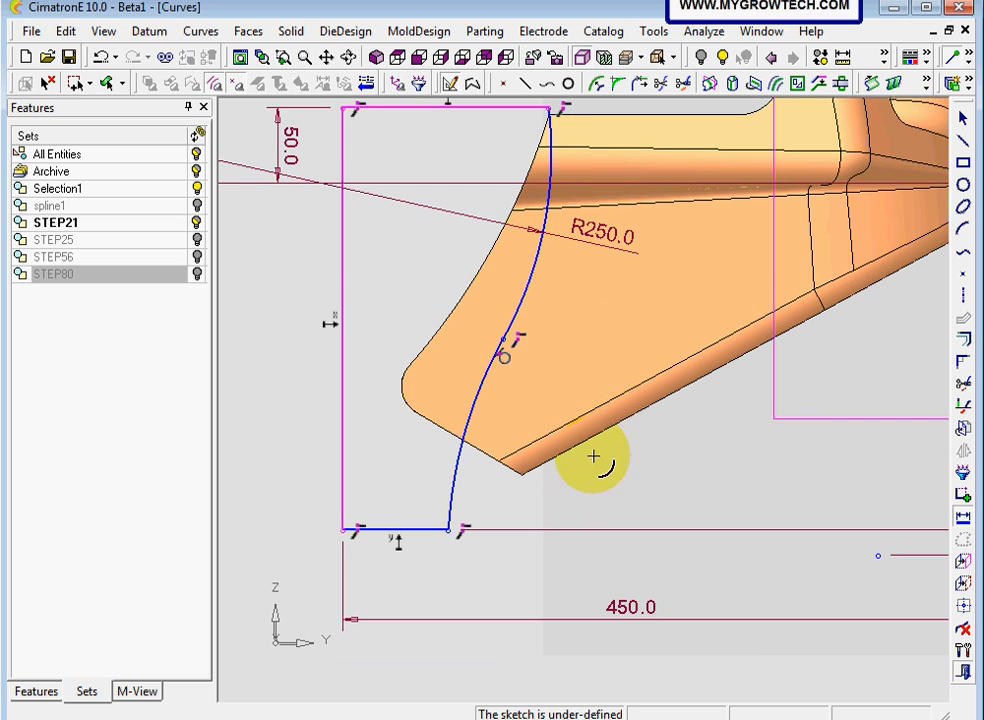
scroll(593, 430, "up", 3)
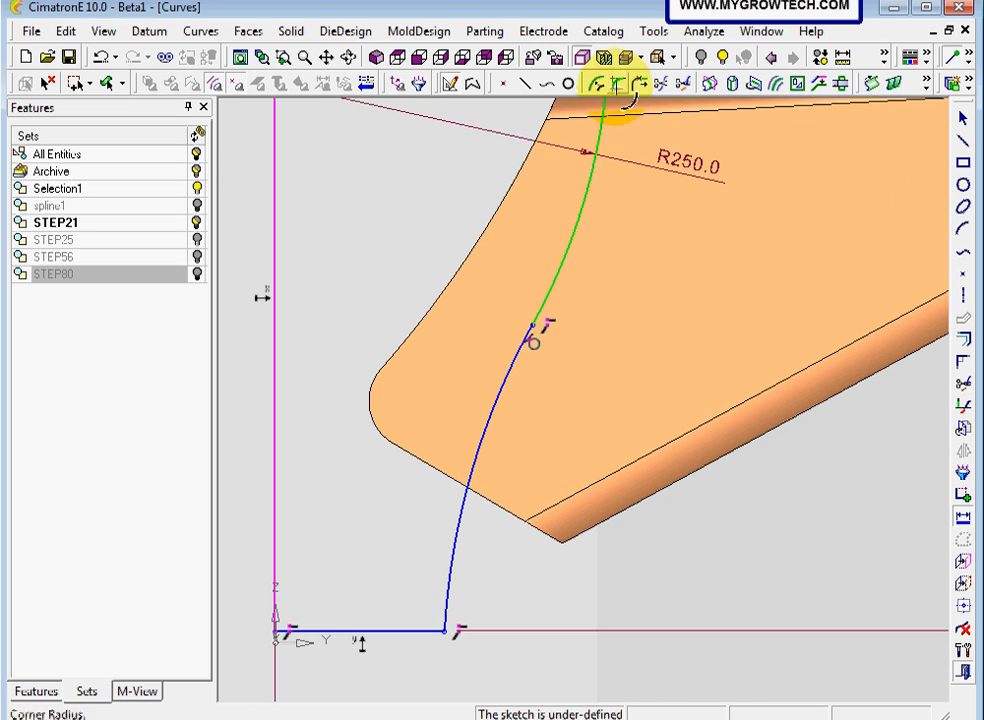
left_click(630, 58)
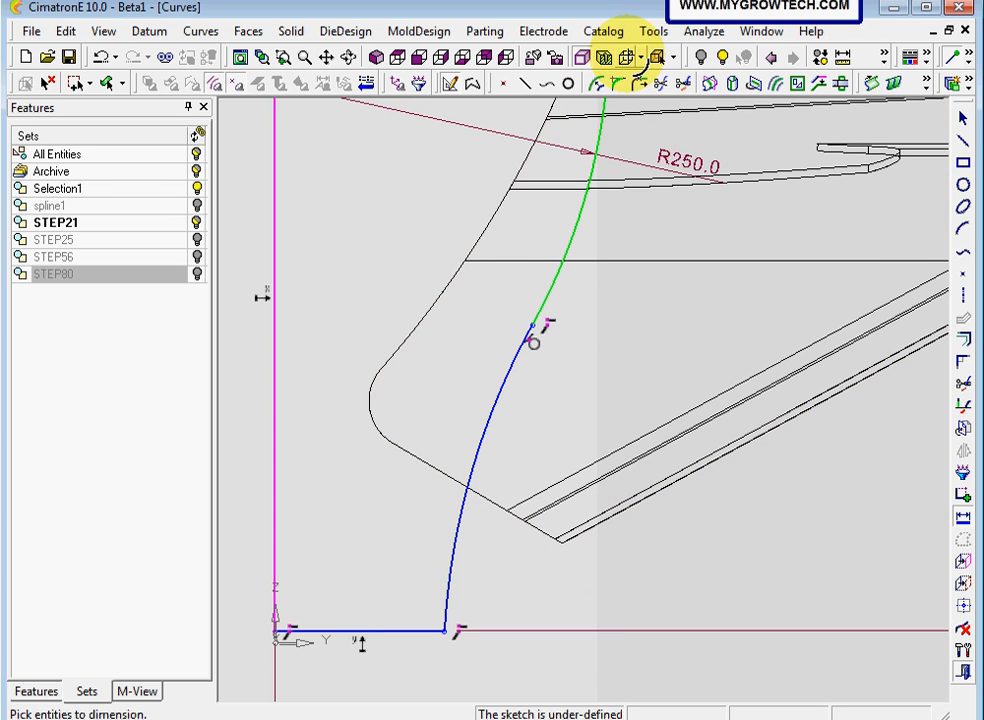
middle_click_drag(569, 573, 573, 483, "ctrl")
right_click_drag(573, 483, 479, 485, "ctrl")
middle_click_drag(496, 518, 556, 481, "ctrl")
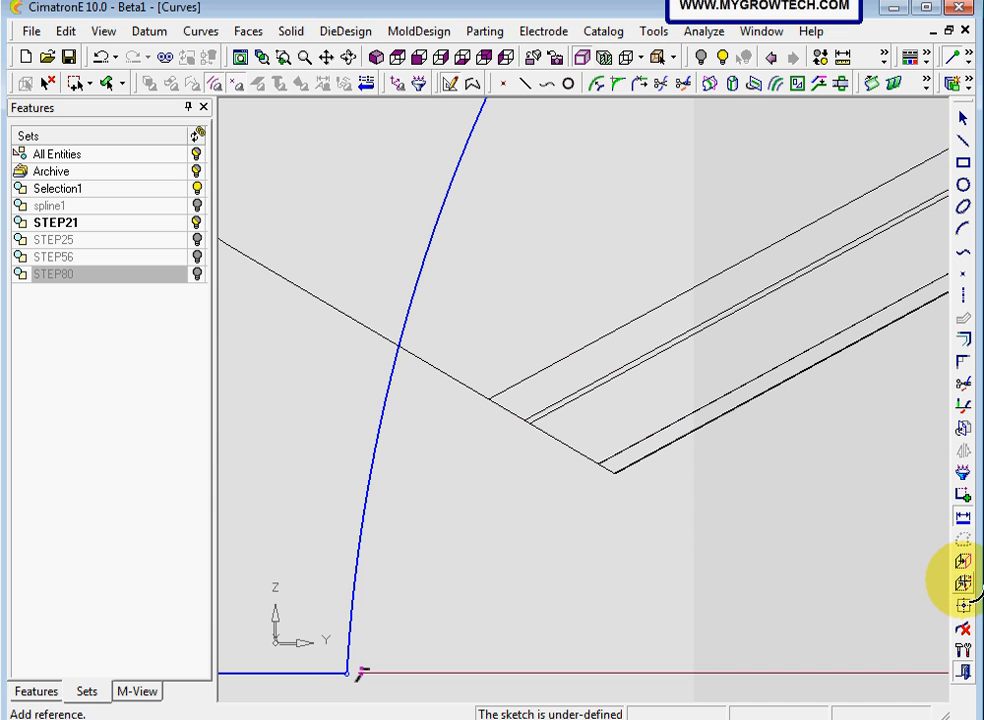
left_click(962, 583)
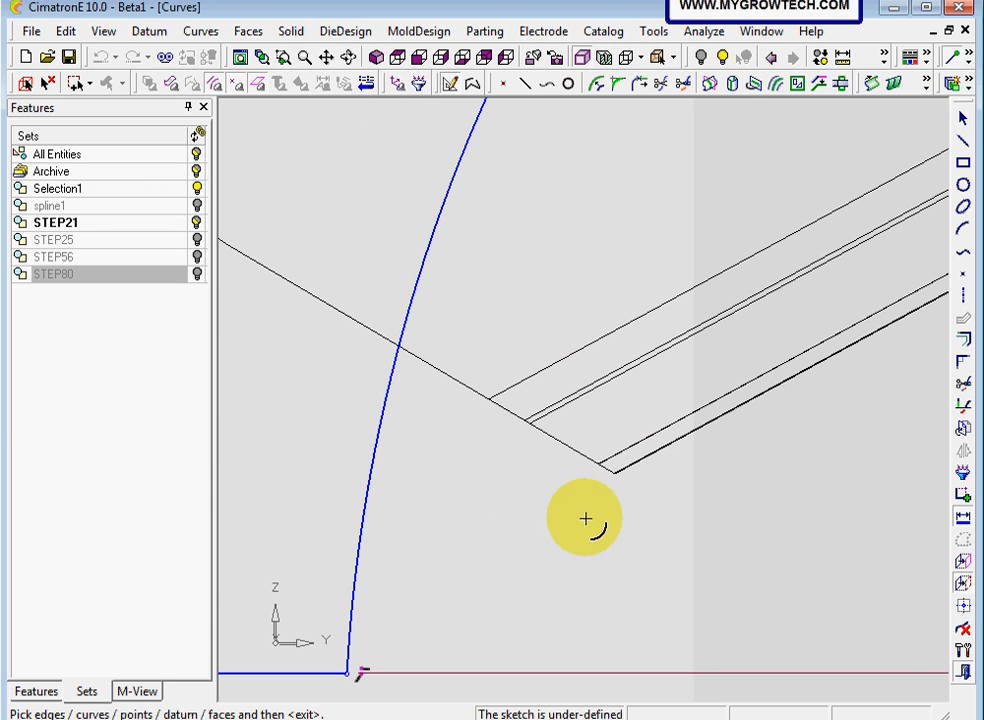
left_click(529, 424)
- Constrain the profile's lower arc to pass through the referenced endpoint on the leg's slanted end
right_click_drag(538, 480, 536, 588, "ctrl")
left_click(960, 492)
left_click_drag(592, 530, 681, 505)
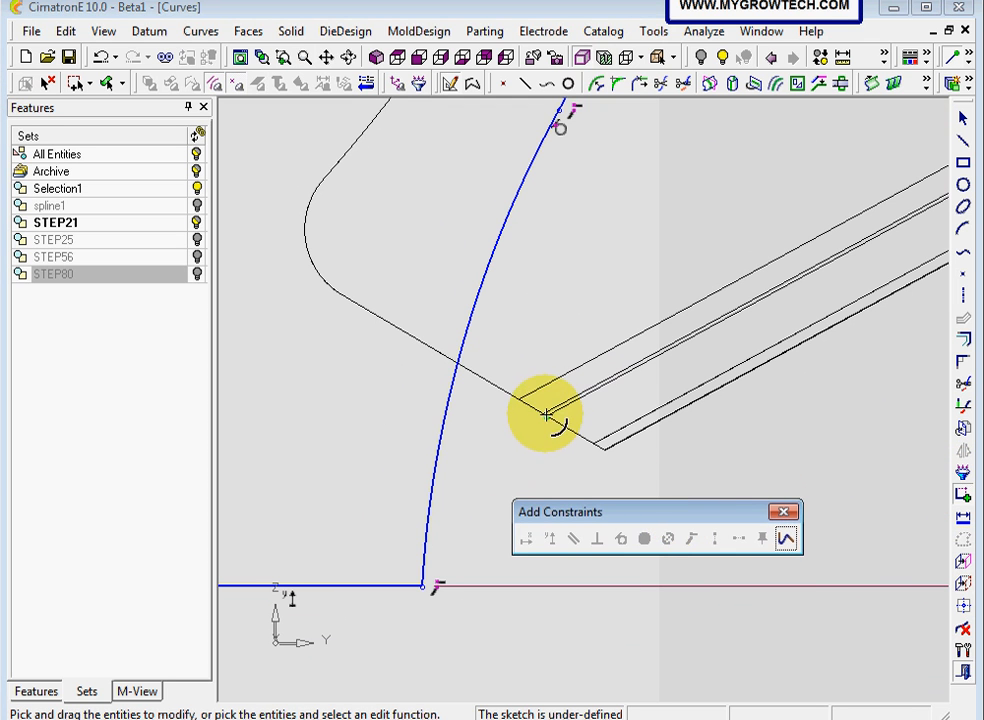
left_click(467, 326)
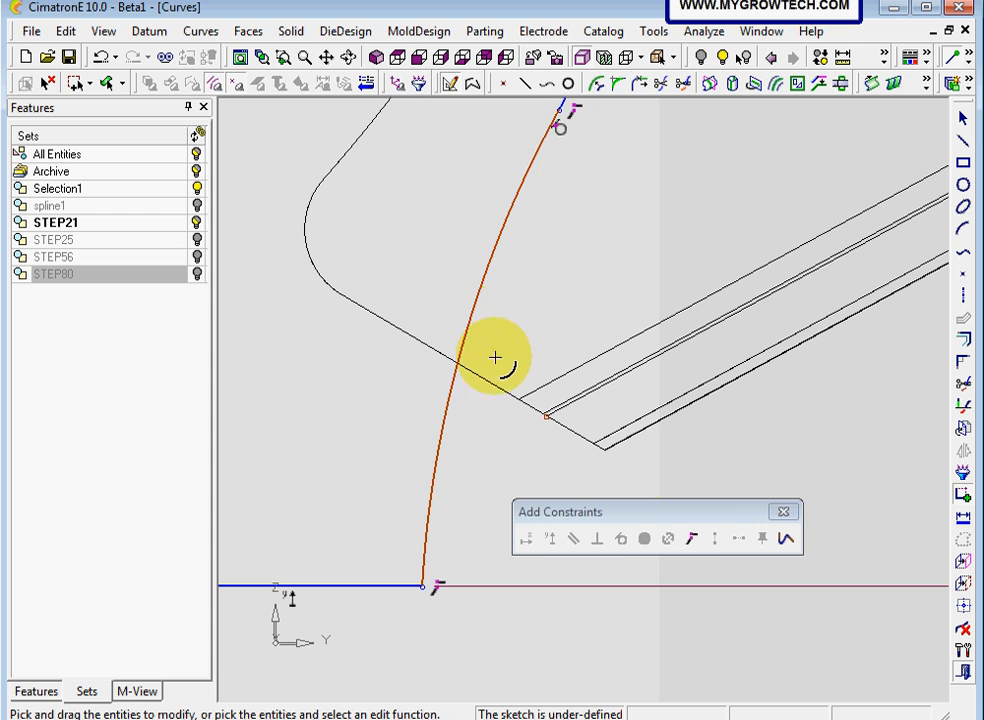
left_click(692, 538)
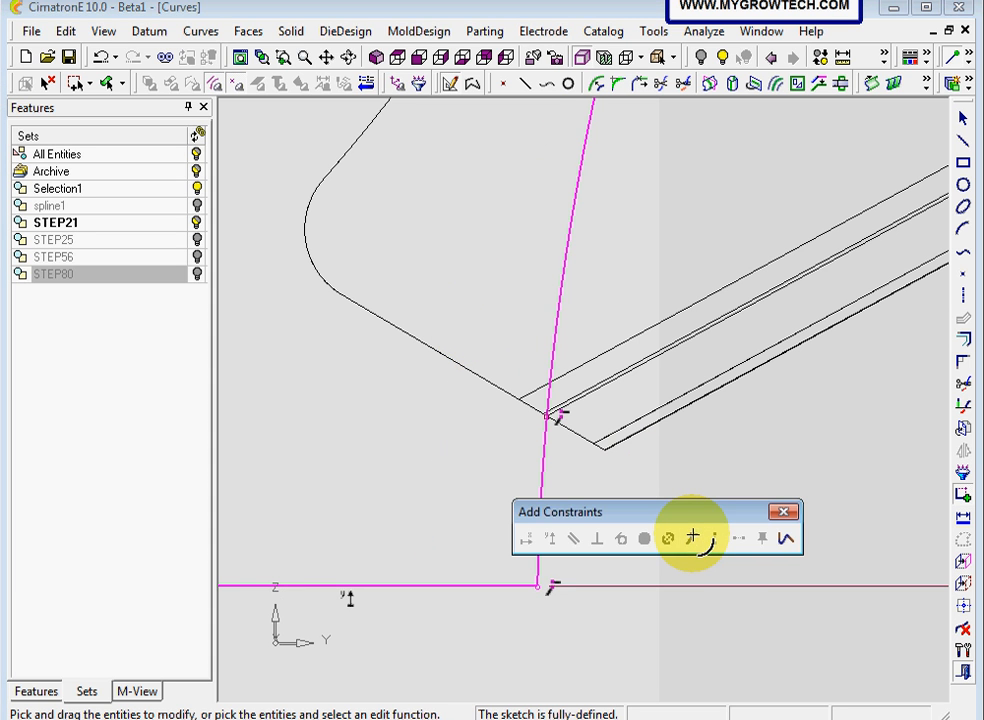
left_click(783, 512)
- Return the part to shaded display and exit the sketcher, keeping the closed profile
scroll(645, 280, "down", 2)
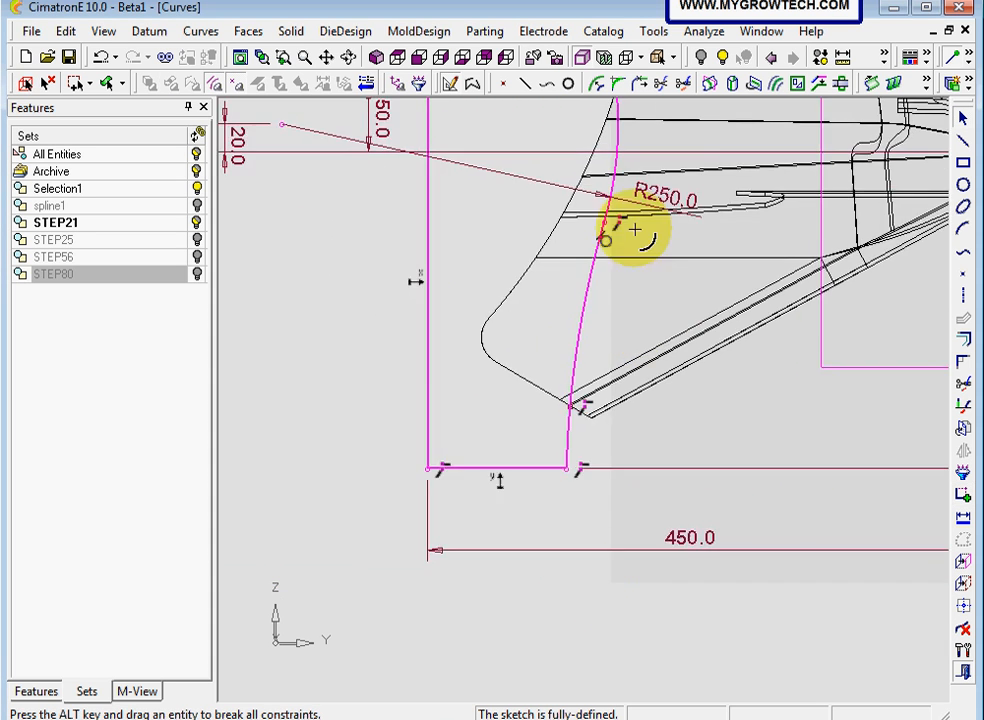
right_click_drag(635, 229, 532, 487, "ctrl")
middle_click_drag(532, 487, 468, 558, "ctrl")
right_click_drag(468, 558, 486, 493, "ctrl")
middle_click_drag(486, 493, 532, 512, "ctrl")
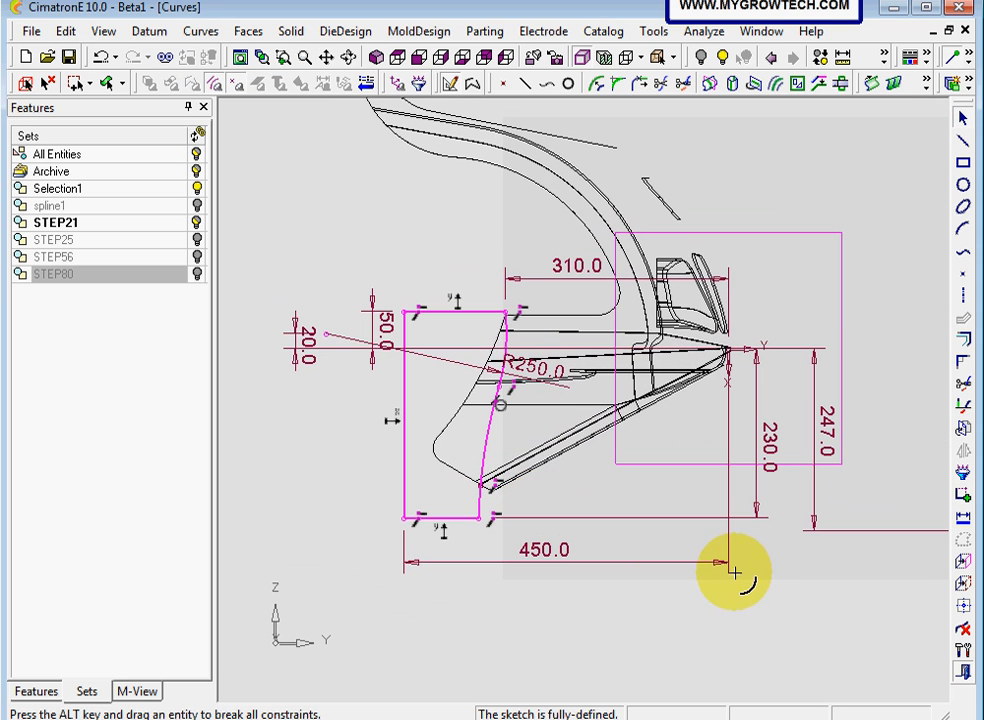
left_click(628, 57)
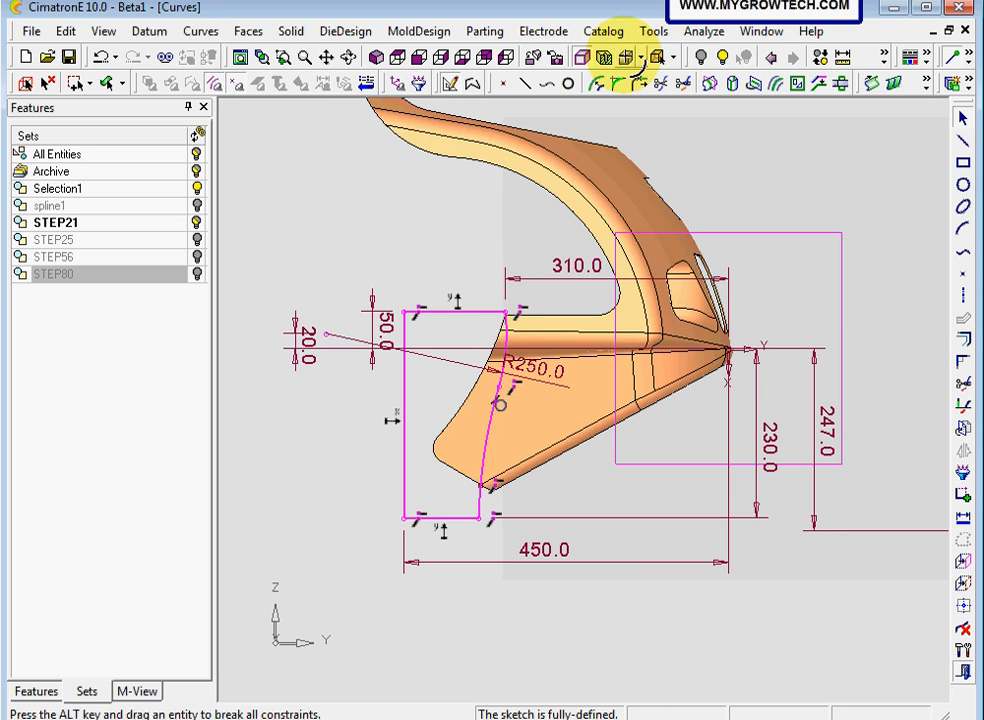
right_click_drag(753, 193, 699, 327, "ctrl")
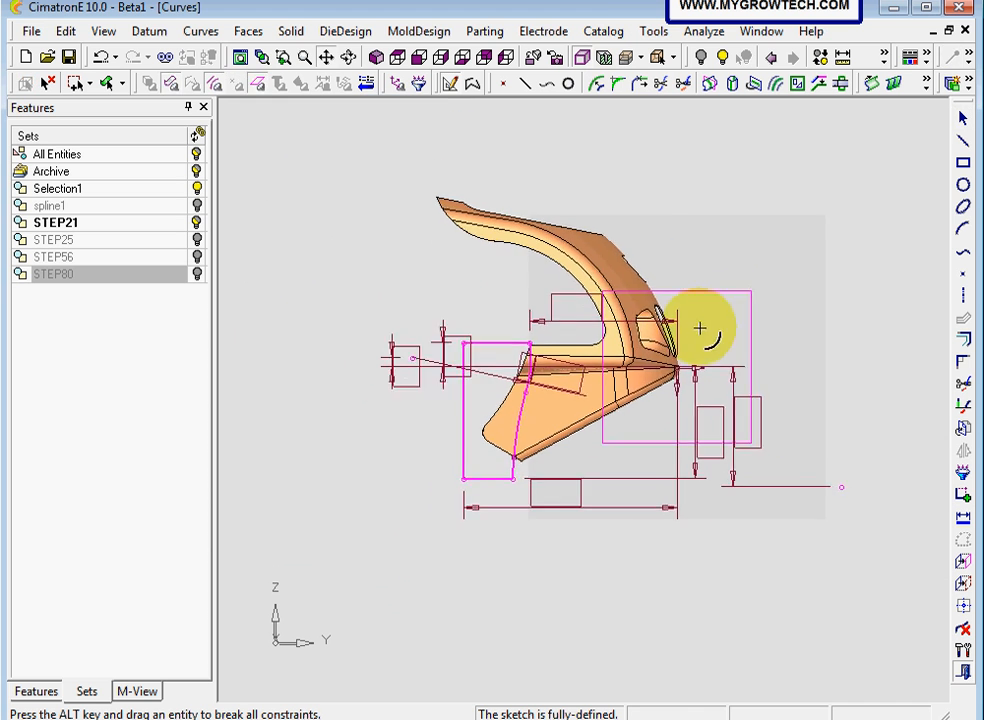
middle_click_drag(699, 327, 676, 336, "ctrl")
right_click_drag(730, 424, 737, 298, "ctrl")
middle_click_drag(622, 301, 642, 296, "ctrl")
right_click(707, 176)
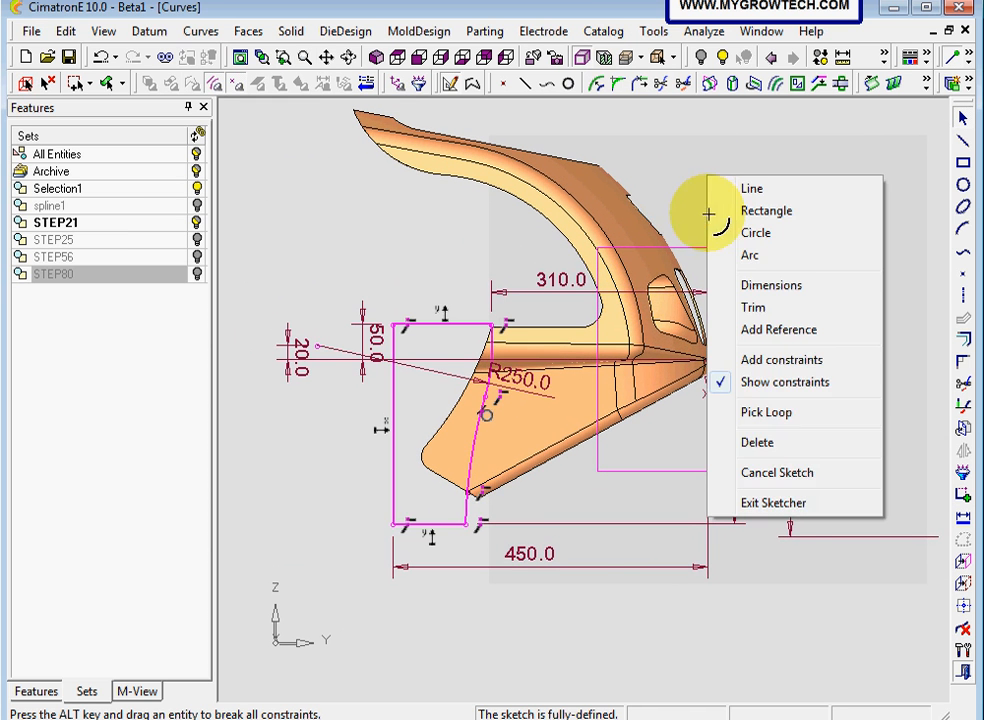
left_click(773, 503)
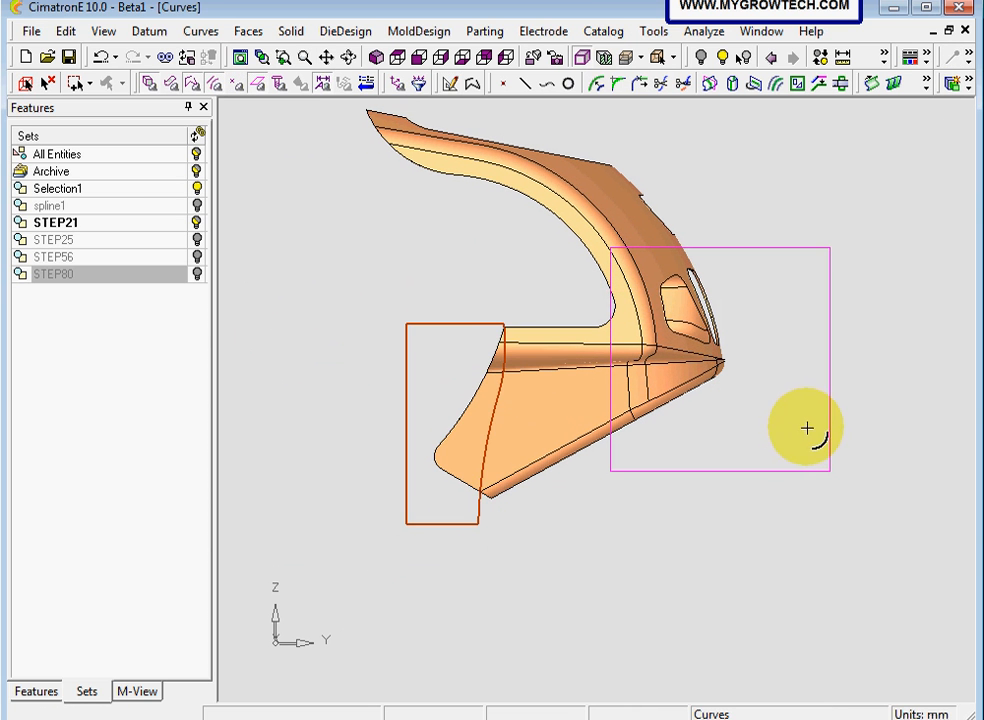
- Remove material by extruding the closed profile as Delta Mid Plane with a delta of 360
left_click(376, 57)
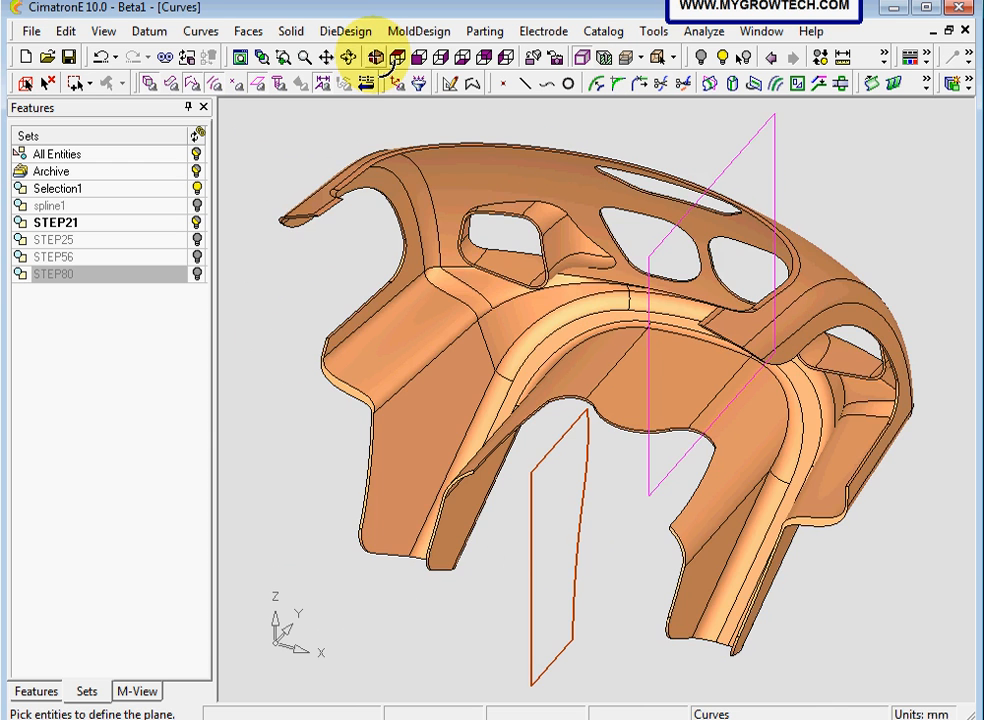
right_click_drag(562, 285, 446, 408, "ctrl")
middle_click_drag(446, 408, 456, 362, "ctrl")
right_click_drag(472, 457, 434, 415, "ctrl")
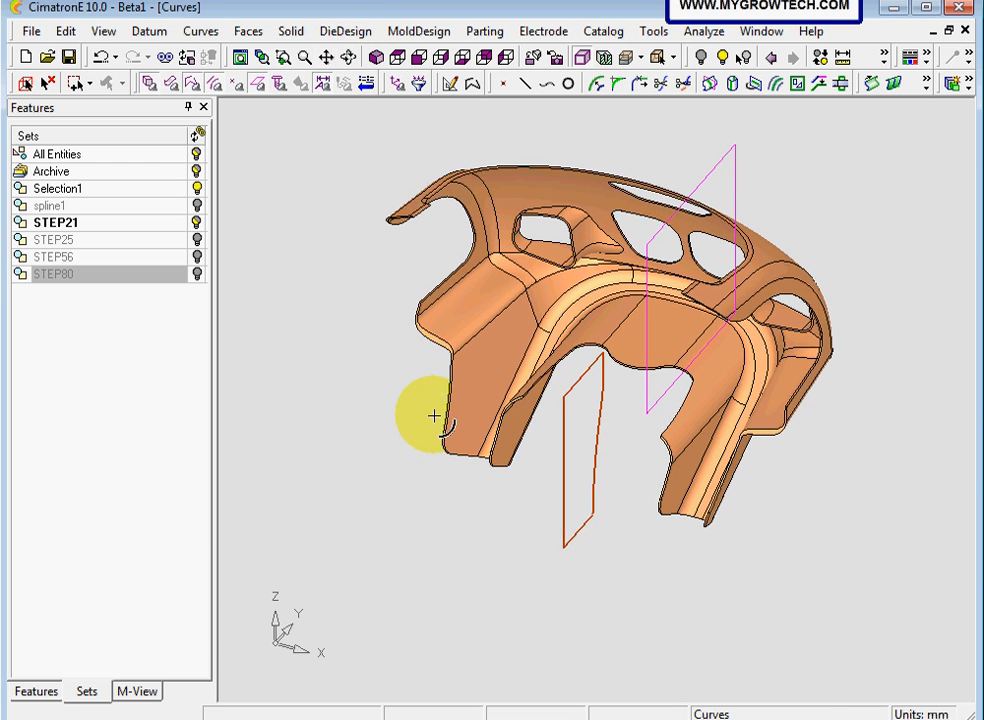
left_click(291, 31)
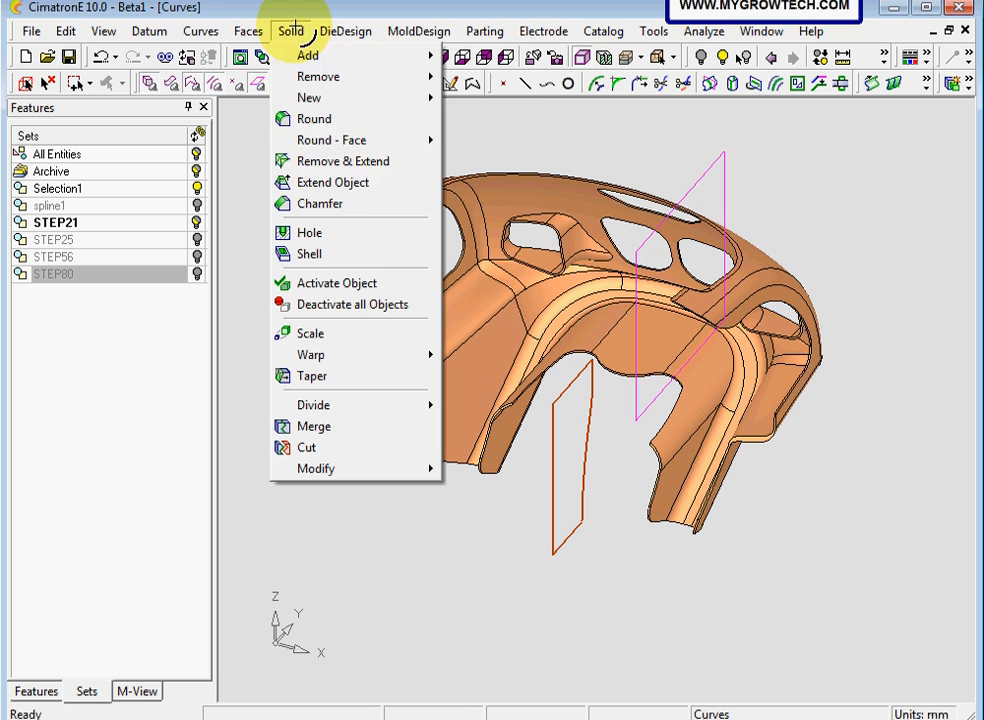
mouse_move(356, 84)
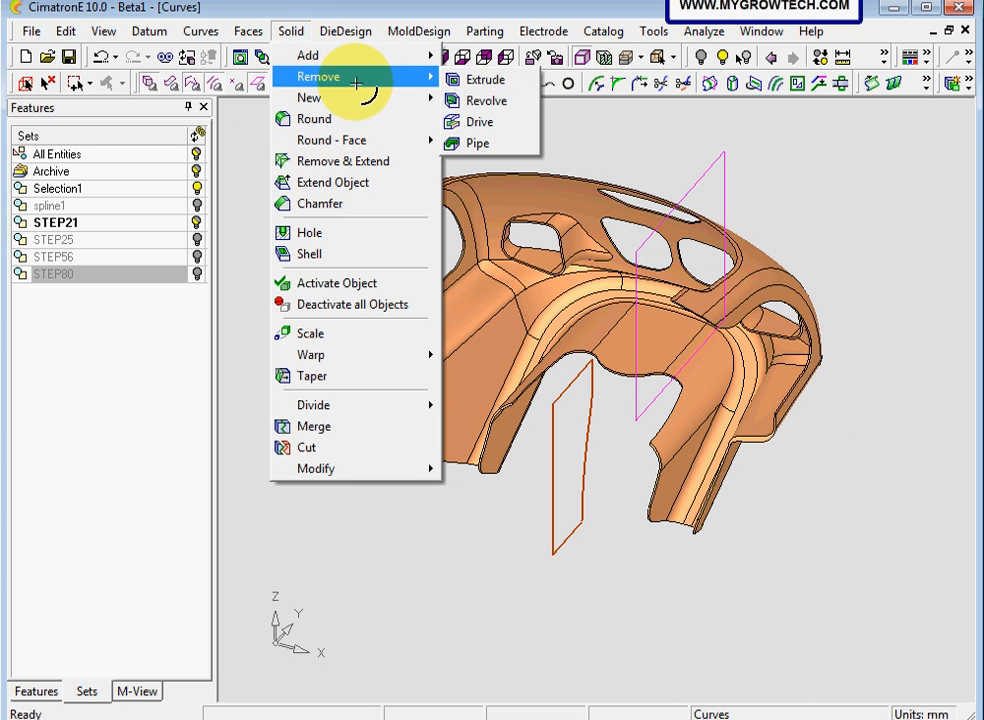
left_click(500, 80)
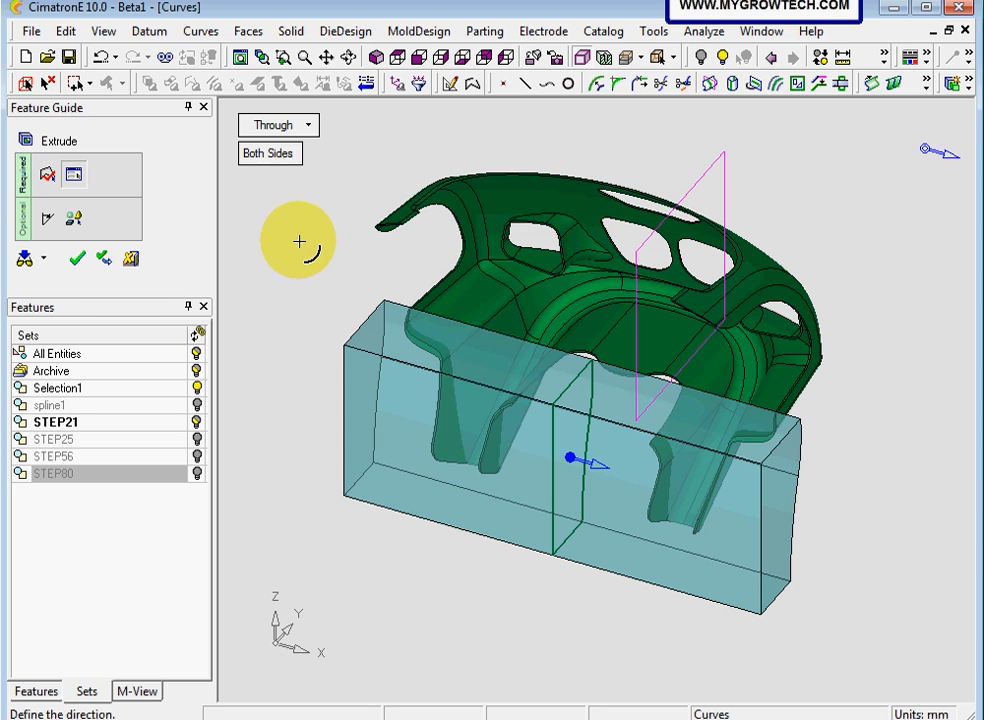
left_click(275, 125)
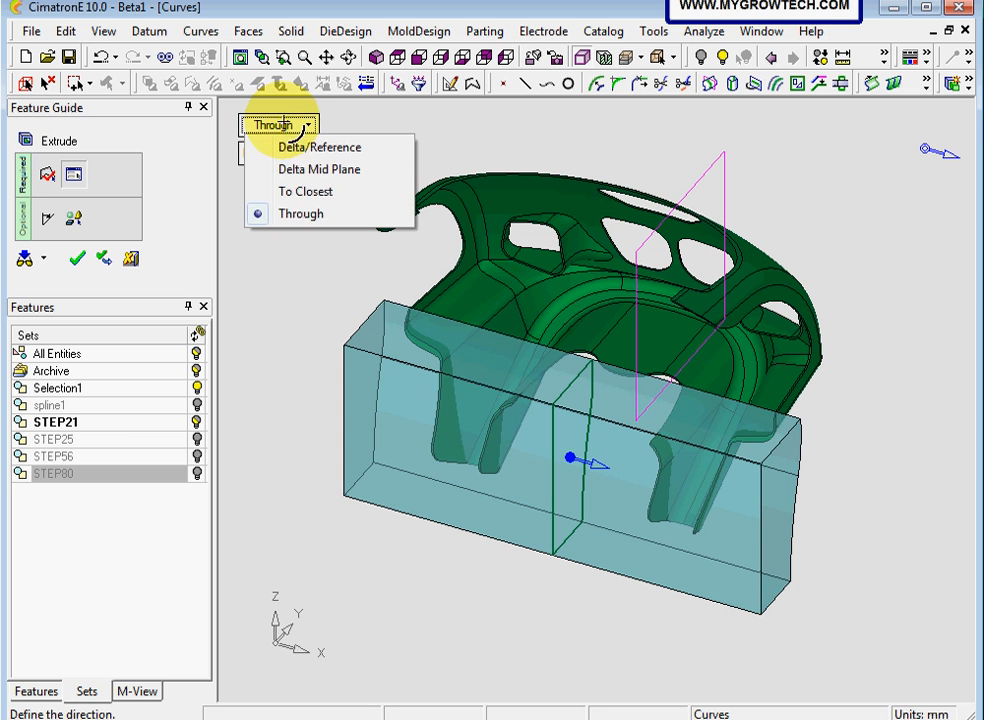
left_click(303, 170)
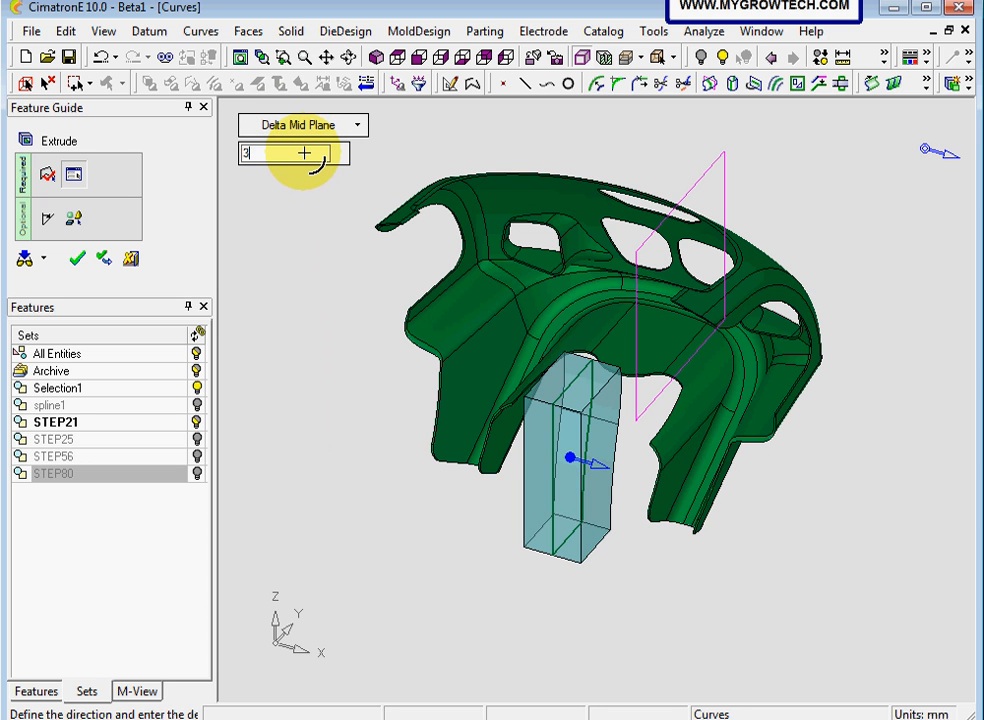
type("36")
key("Return")
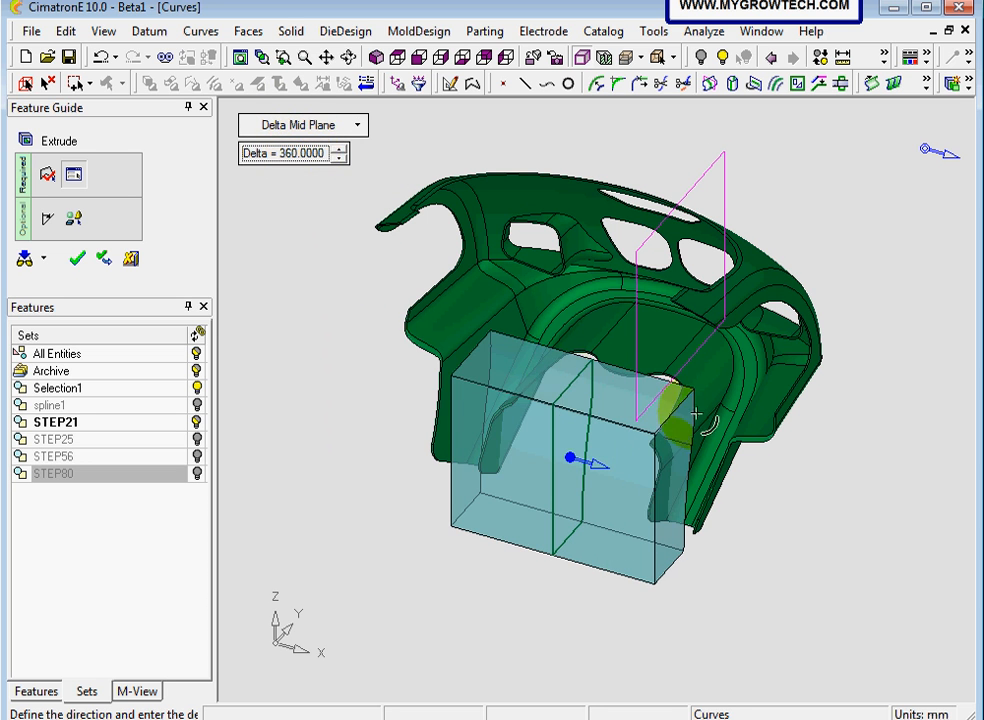
middle_click_drag(707, 420, 686, 402)
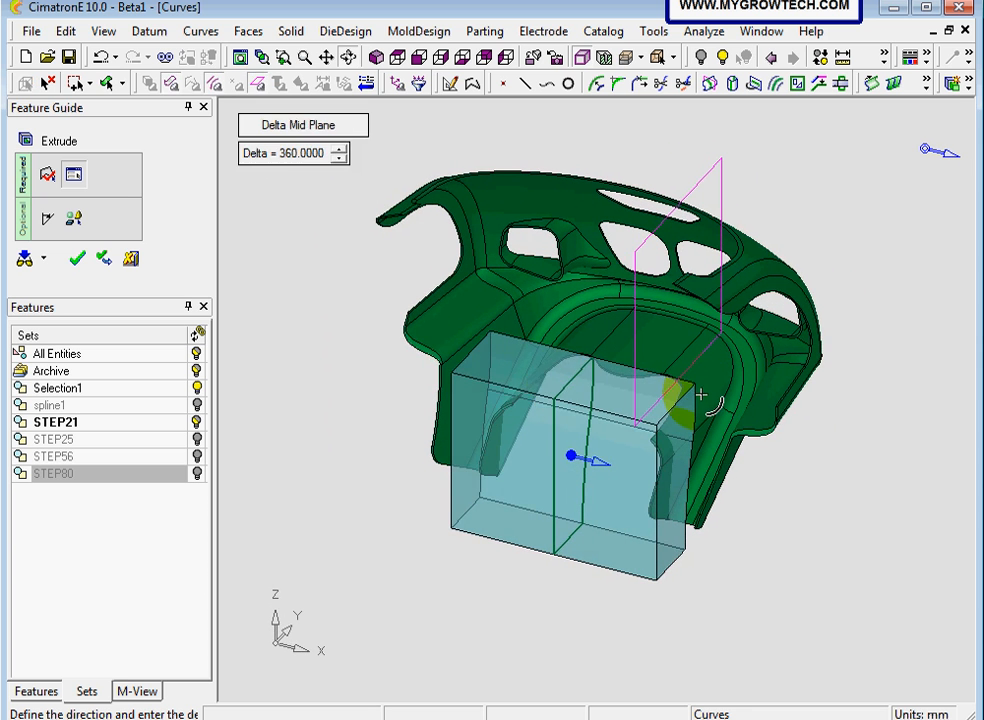
middle_click_drag(413, 340, 365, 308)
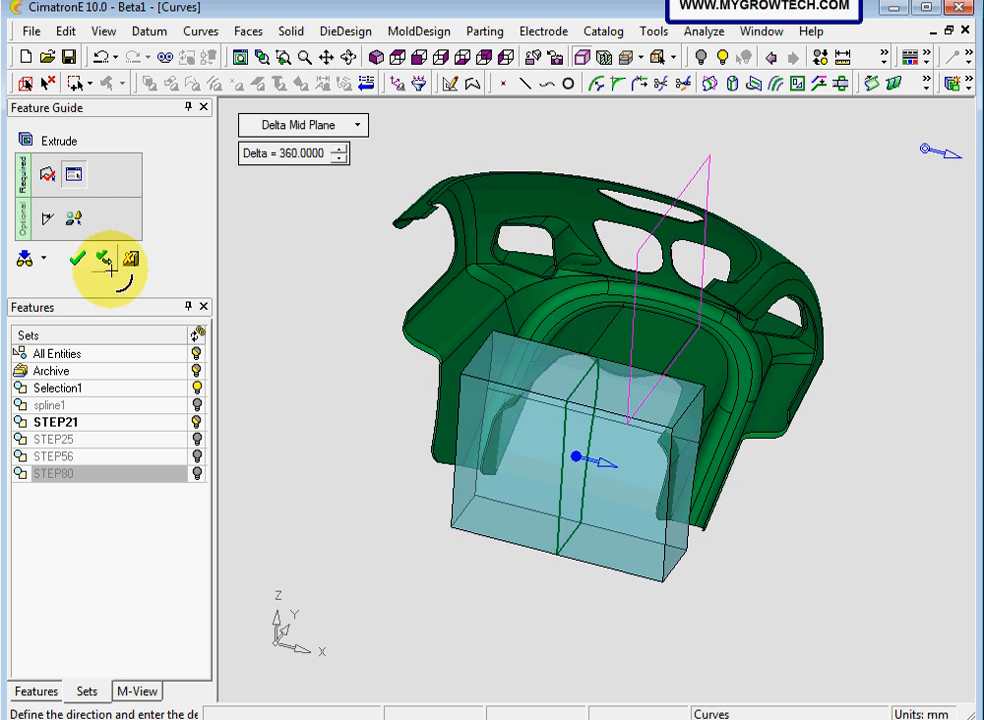
left_click(77, 258)
- Start a Round on the solid and pick the short corner edge of the inner flap on one leg
middle_click_drag(517, 329, 584, 340)
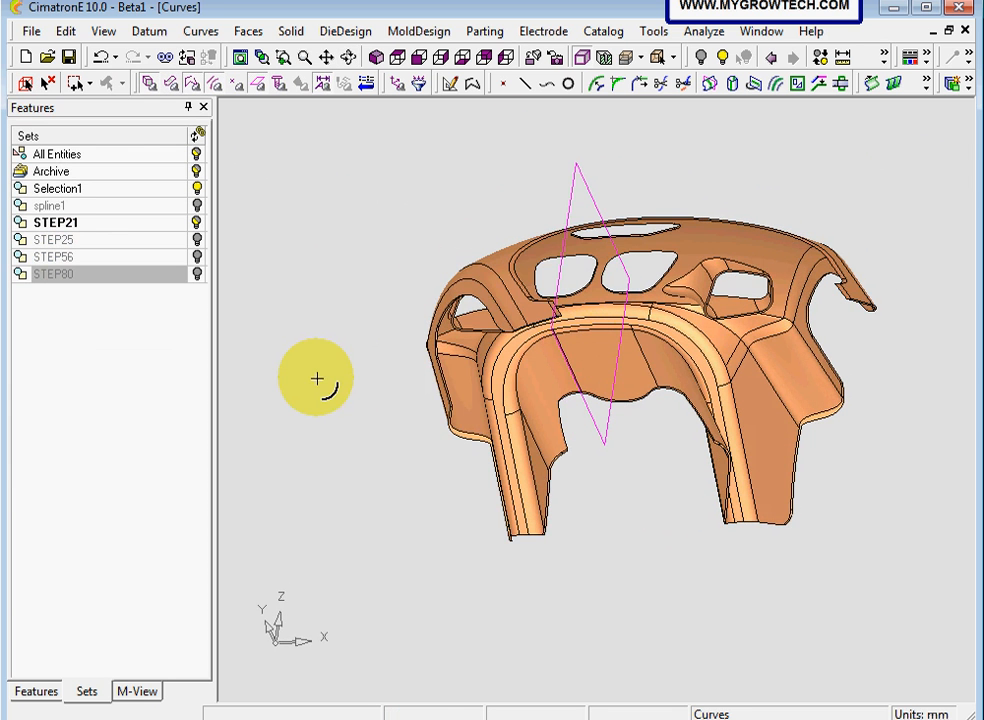
middle_click_drag(316, 379, 404, 217)
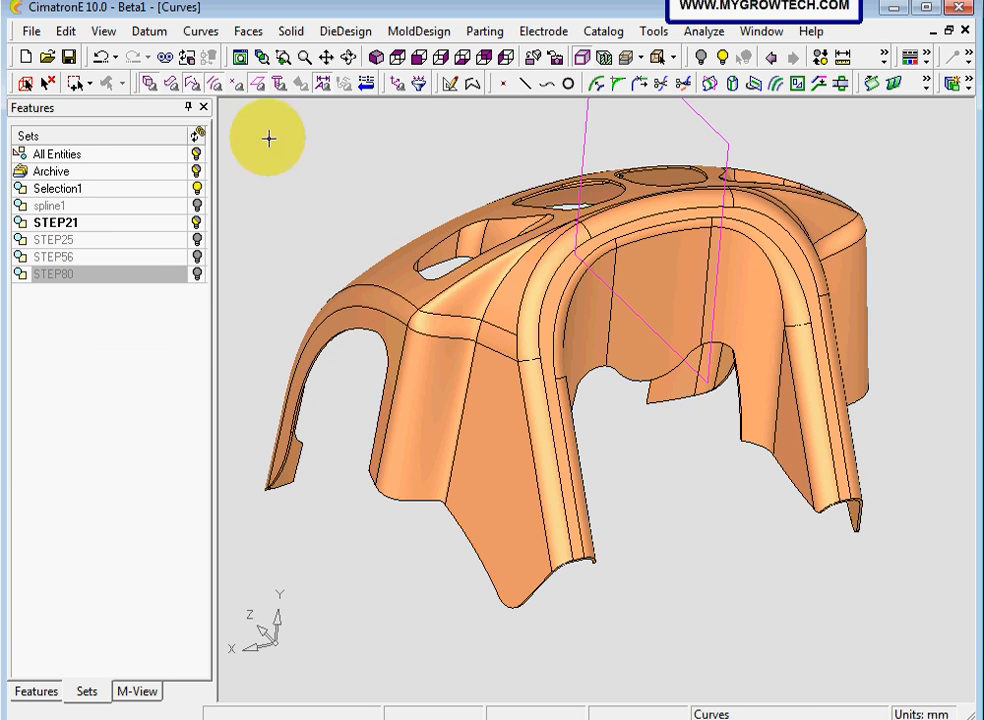
left_click(290, 32)
left_click(322, 117)
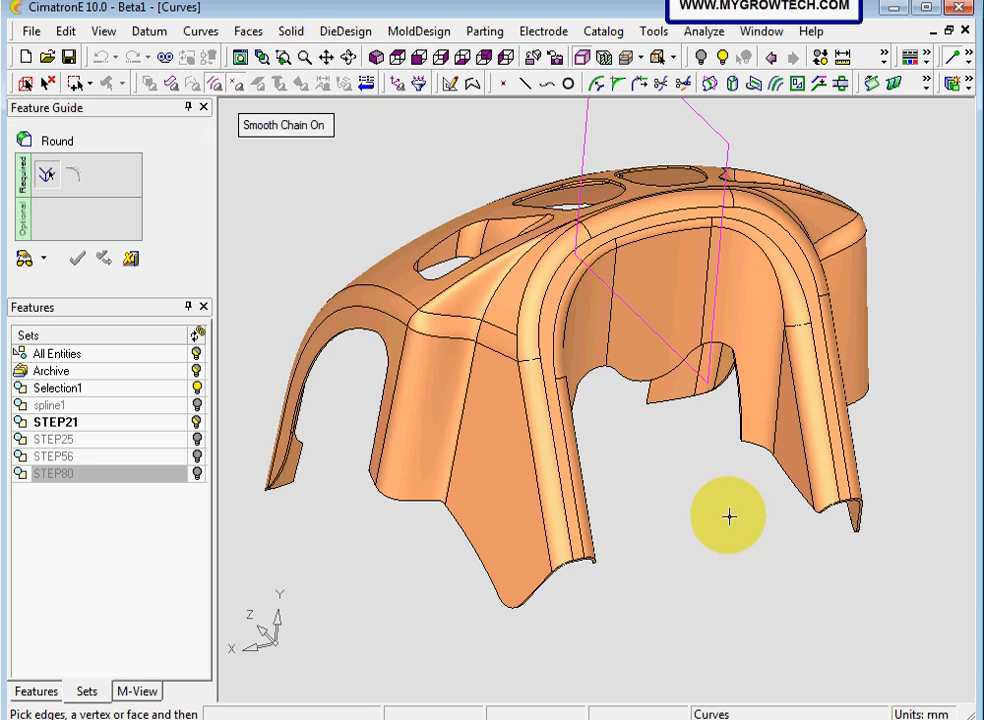
scroll(542, 463, "up", 3)
scroll(663, 517, "up", 2)
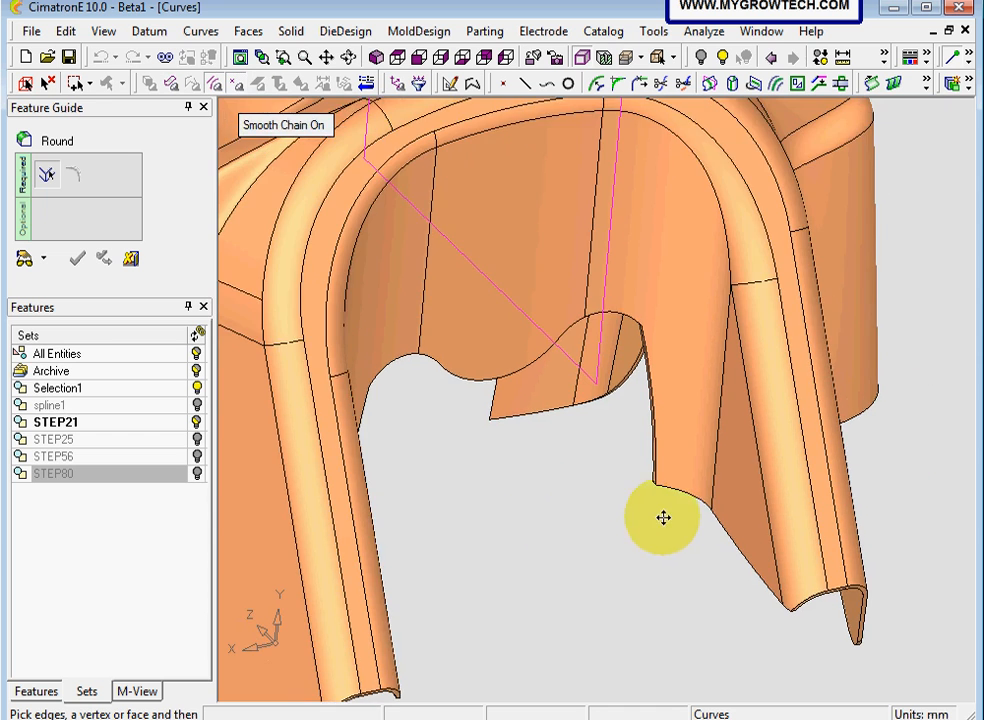
scroll(749, 334, "up", 3)
scroll(703, 488, "up", 1)
scroll(736, 435, "up", 2)
scroll(728, 292, "up", 2)
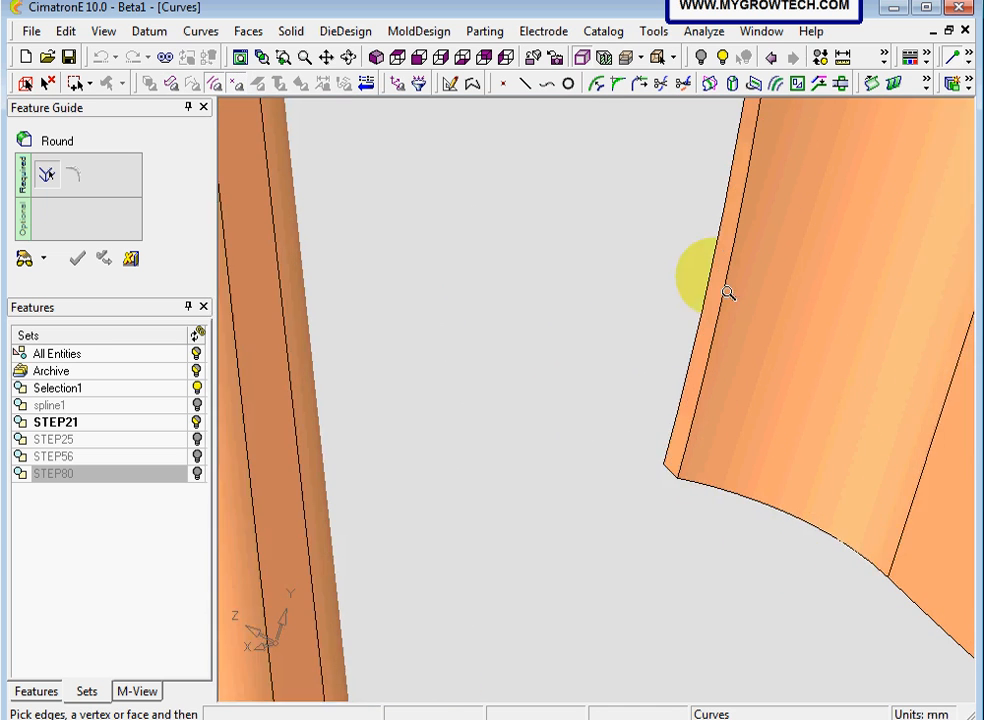
scroll(675, 488, "down", 1)
scroll(771, 332, "down", 1)
scroll(727, 430, "down", 3)
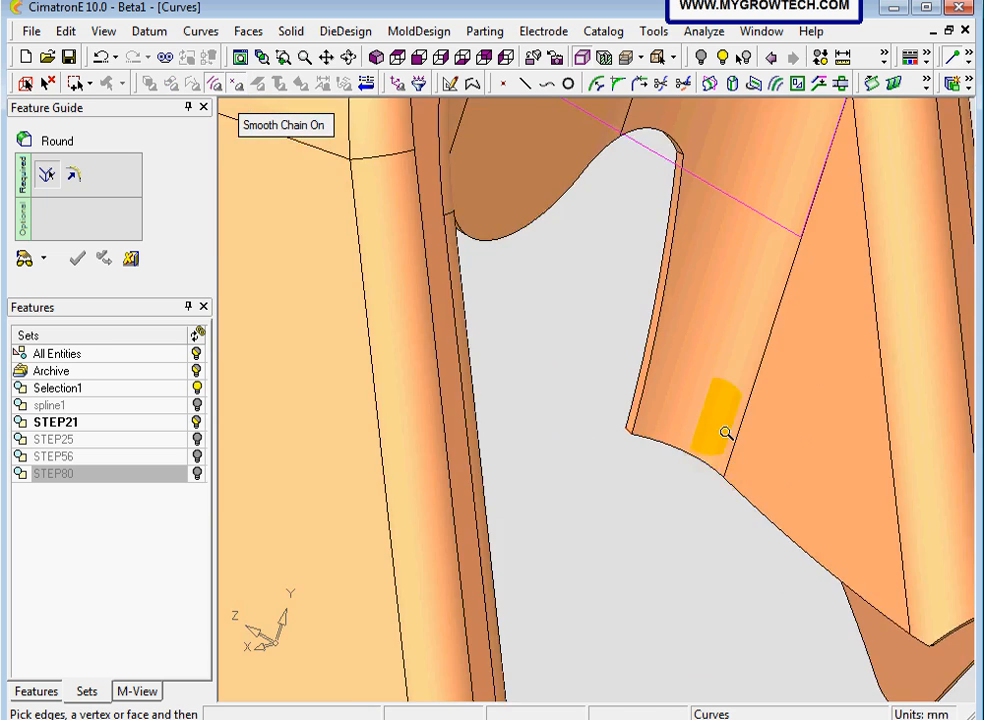
- Add the short corner edge where the same leg's curved end meets the side web to the round selection
scroll(661, 545, "down", 2)
scroll(596, 404, "up", 2)
left_click_drag(596, 404, 525, 415, "ctrl")
right_click_drag(663, 590, 639, 318, "ctrl")
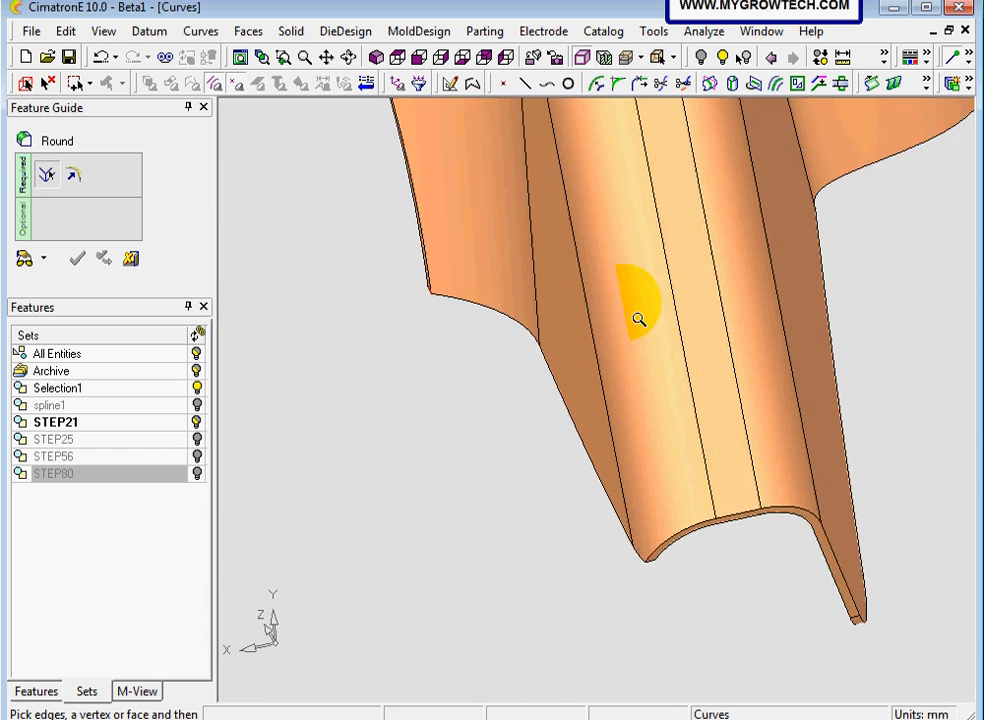
middle_click_drag(617, 541, 512, 421, "ctrl")
left_click_drag(623, 505, 566, 359, "ctrl")
scroll(549, 494, "up", 3)
scroll(538, 527, "up", 2)
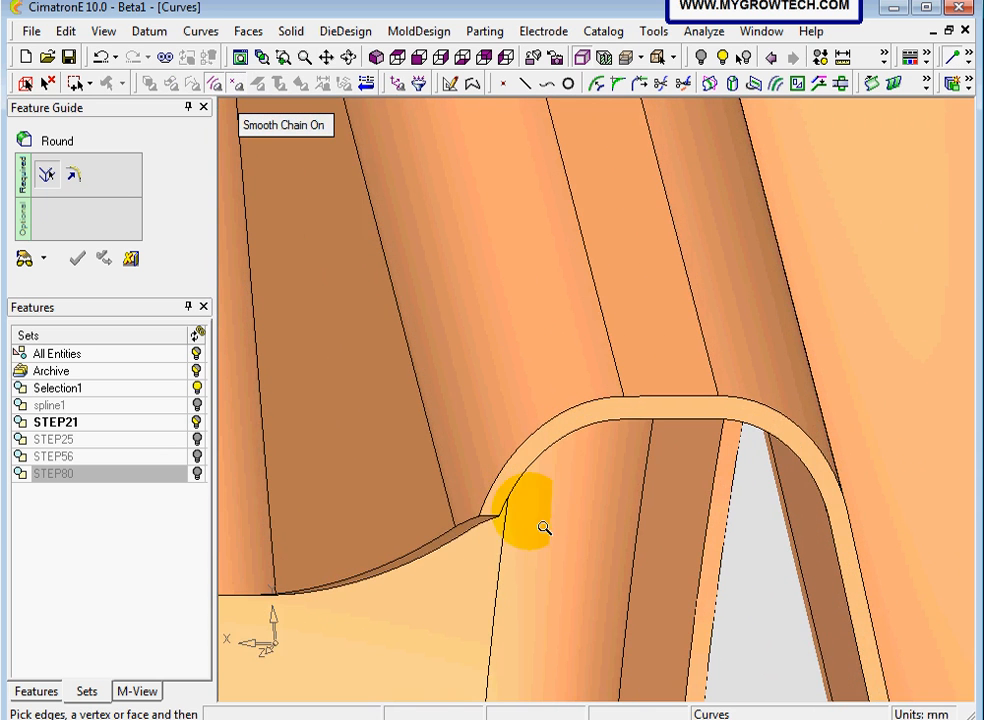
right_click_drag(530, 330, 540, 582, "ctrl")
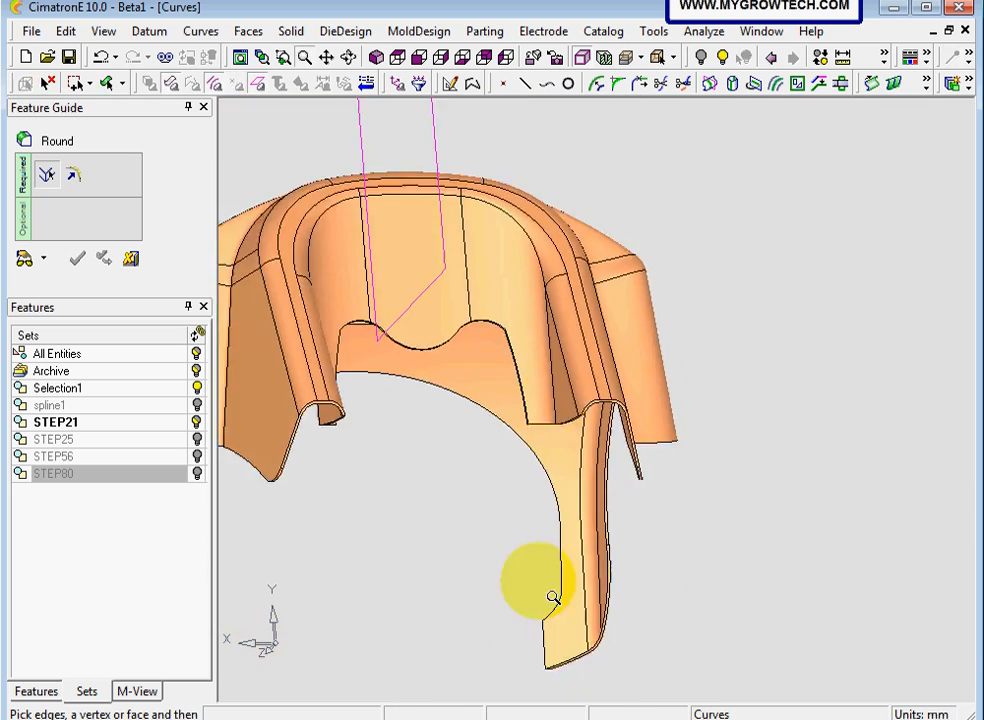
- Add the matching short corner edge of the opposite leg's inner flap to the round selection
left_click_drag(540, 582, 519, 439, "ctrl")
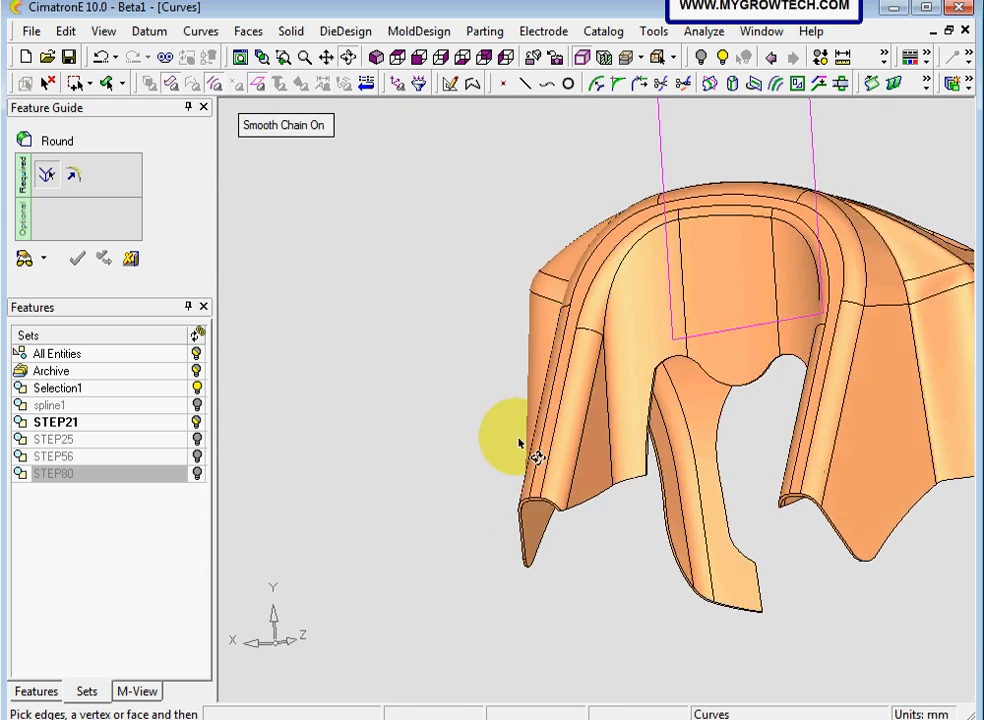
right_click_drag(656, 672, 656, 536, "ctrl")
middle_click_drag(707, 622, 621, 468, "ctrl")
right_click_drag(655, 625, 664, 442, "ctrl")
left_click_drag(679, 458, 671, 476, "ctrl")
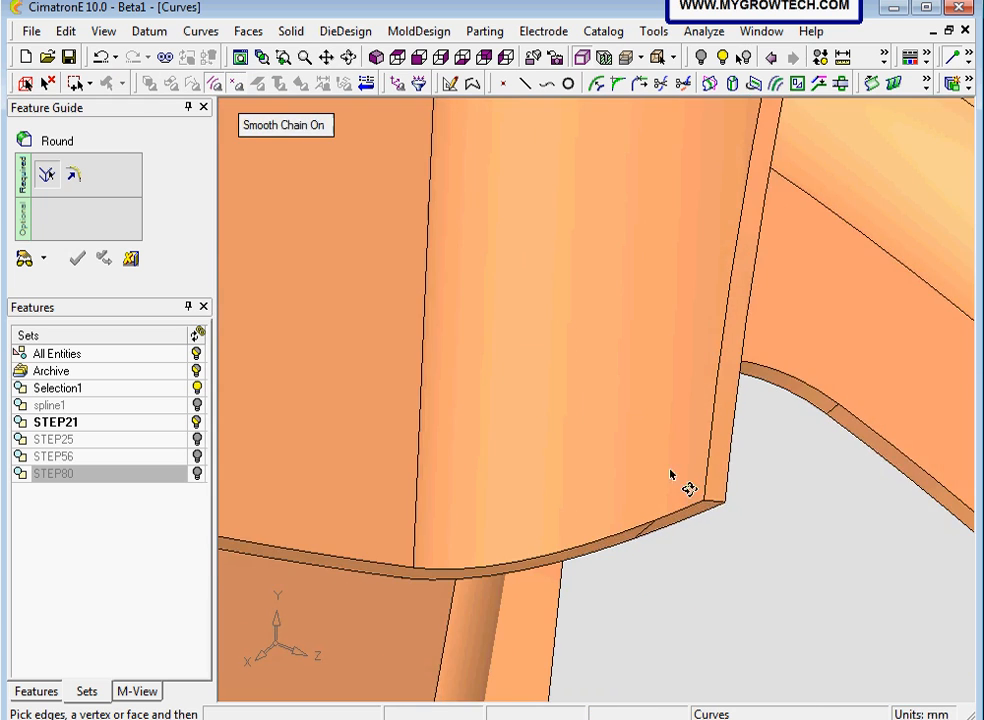
right_click_drag(704, 334, 663, 529, "ctrl")
right_click_drag(665, 400, 610, 555, "ctrl")
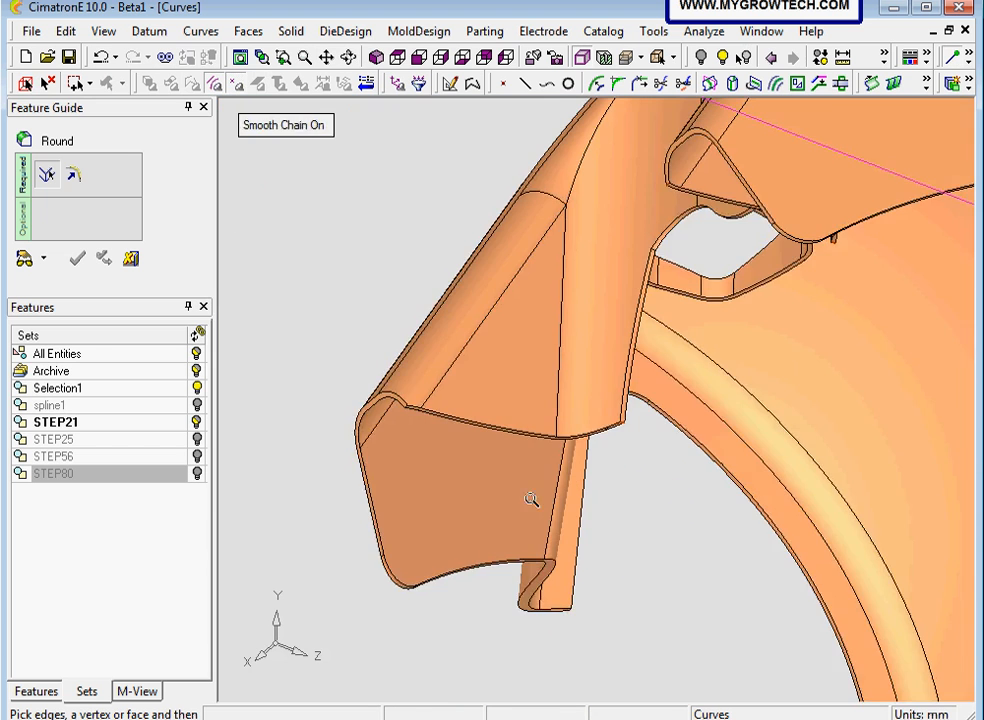
- Add the opposite leg's short edge between its curved end and side web, and finish the edge selection
middle_click_drag(465, 370, 564, 410, "ctrl")
left_click_drag(564, 410, 550, 487, "ctrl")
right_click_drag(450, 660, 437, 520, "ctrl")
middle_click_drag(437, 520, 617, 406, "ctrl")
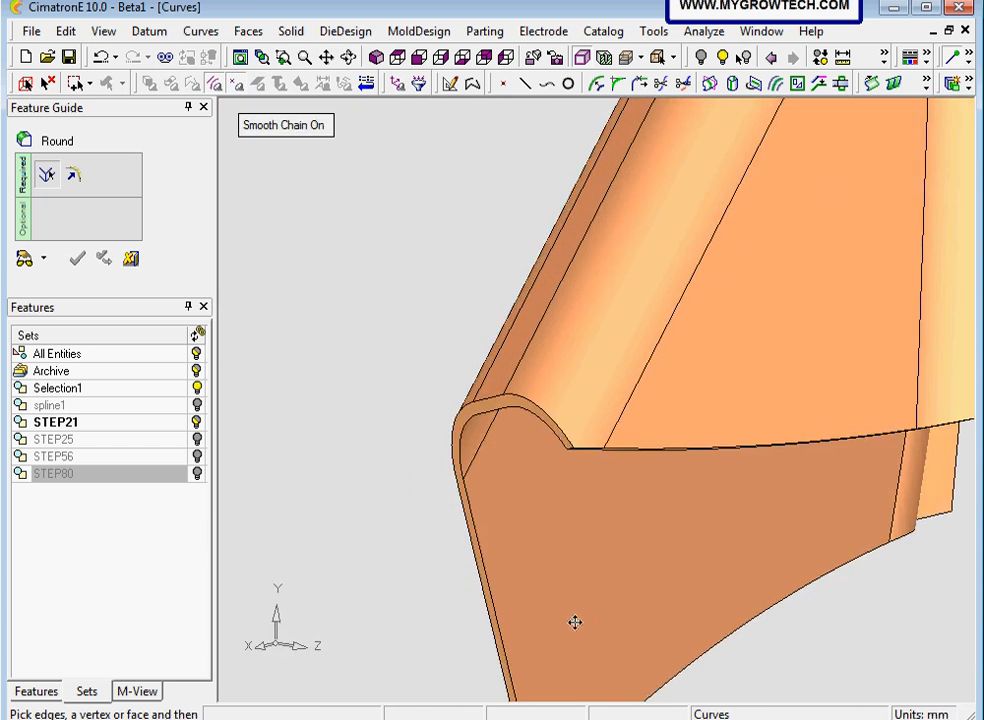
right_click_drag(575, 621, 565, 440, "ctrl")
left_click_drag(565, 440, 561, 388, "ctrl")
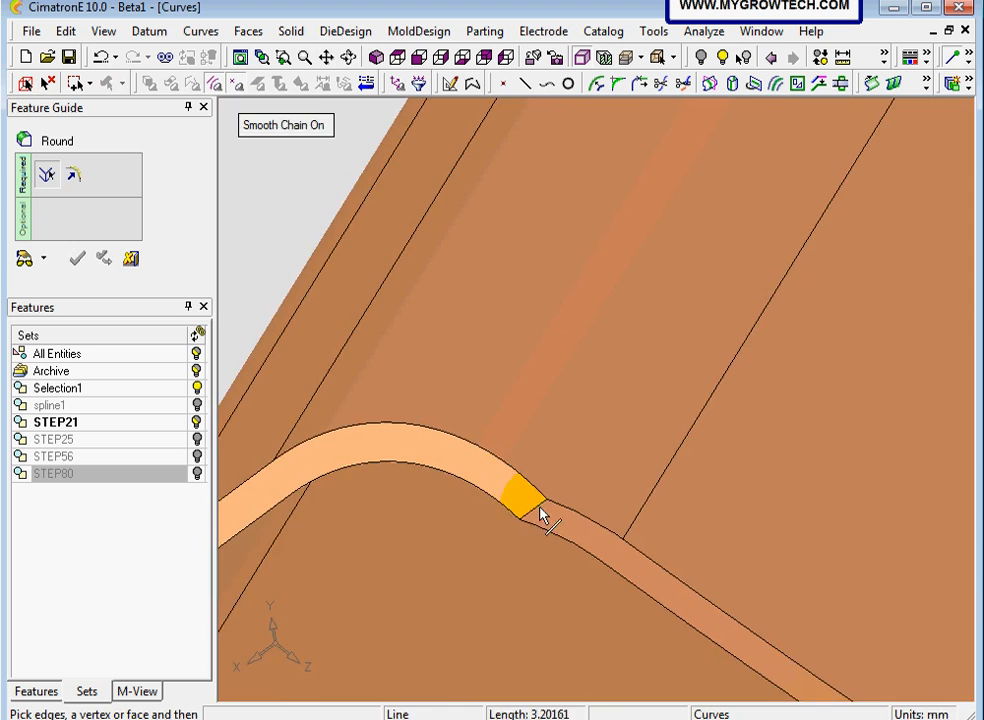
right_click_drag(542, 510, 659, 597, "ctrl")
right_click_drag(720, 230, 690, 350, "ctrl")
left_click_drag(690, 350, 716, 362, "ctrl")
middle_click_drag(716, 362, 626, 457, "ctrl")
middle_click(626, 457)
mouse_move(615, 496)
left_mouse_down("ctrl")
mouse_move(631, 463)
mouse_move(674, 439)
mouse_move(633, 488)
left_mouse_up("ctrl")
- Set the global radius to 12, preview the round and apply it to the four selected corner edges
left_click(345, 156)
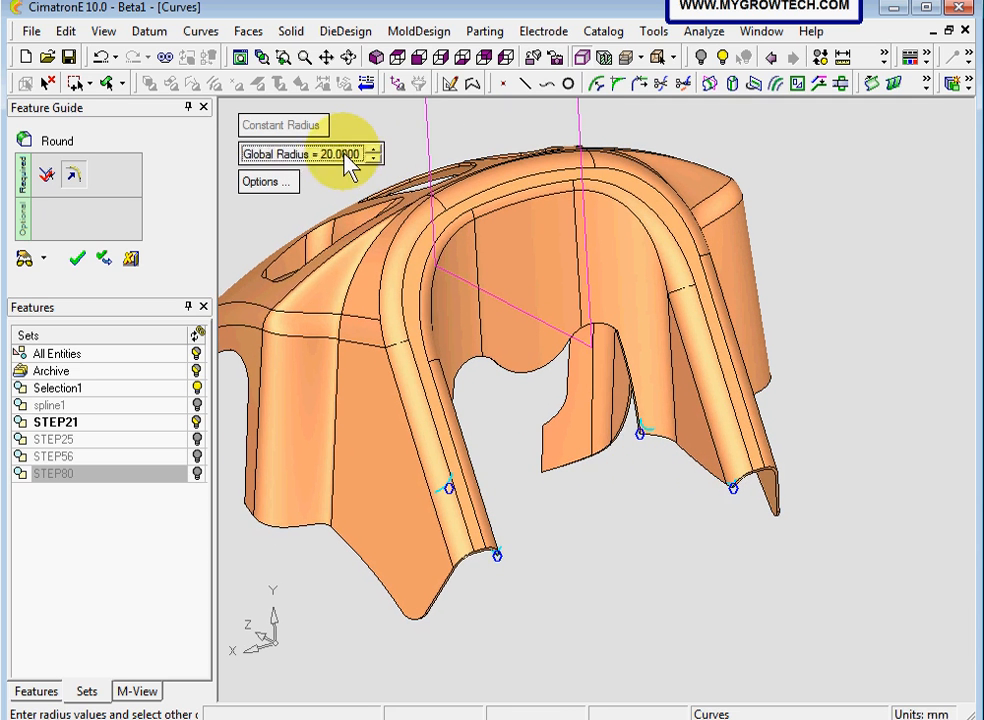
type("12")
key("Return")
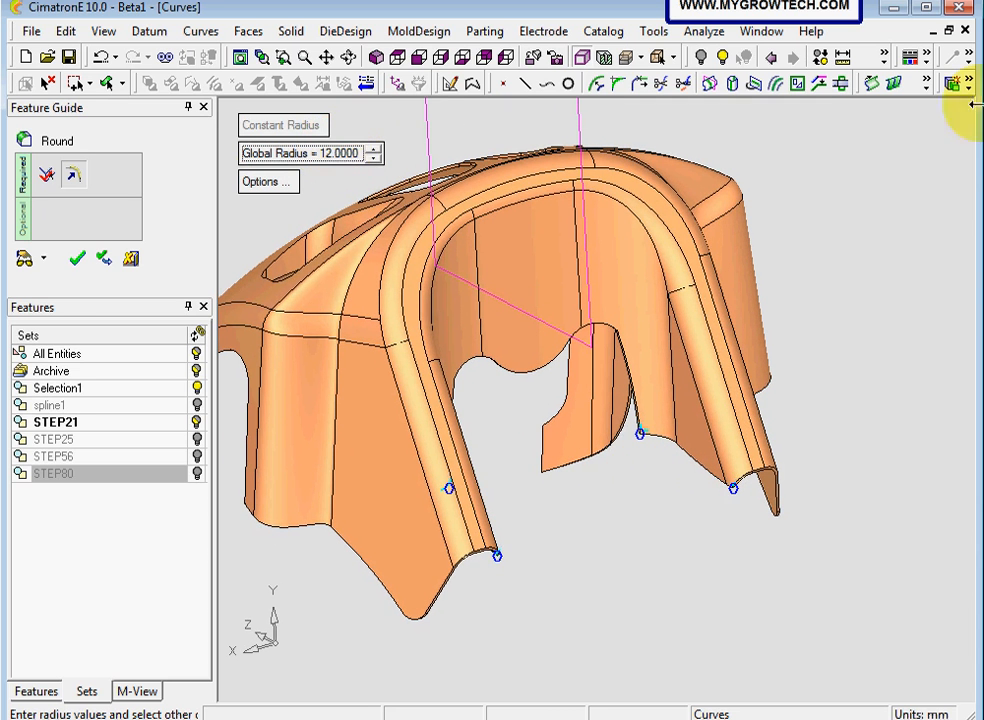
left_click(24, 259)
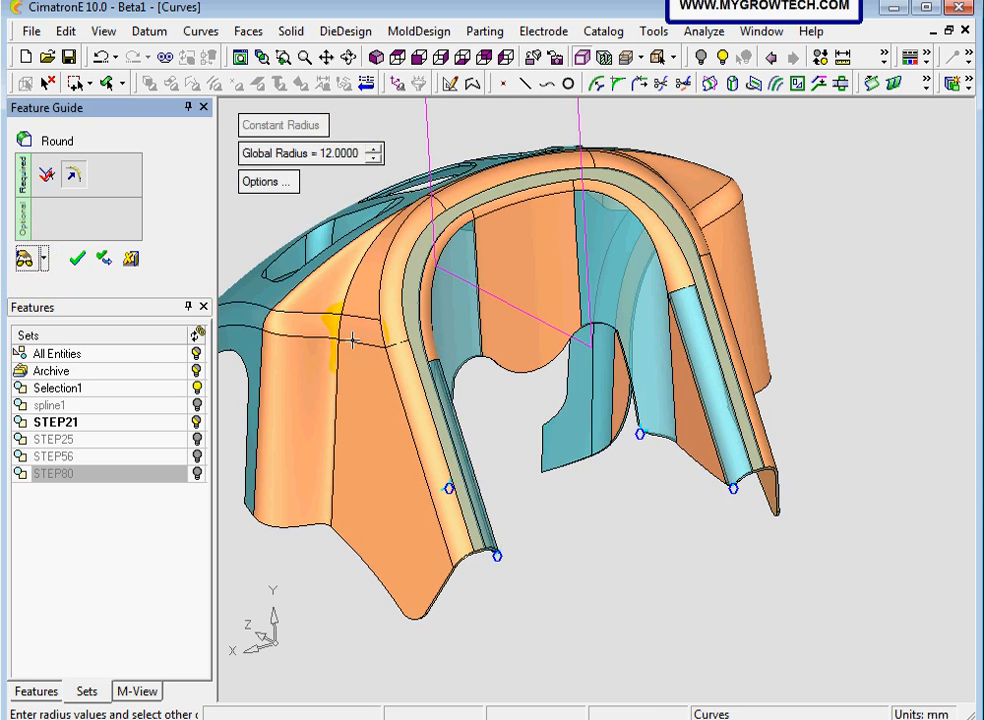
left_click(78, 261)
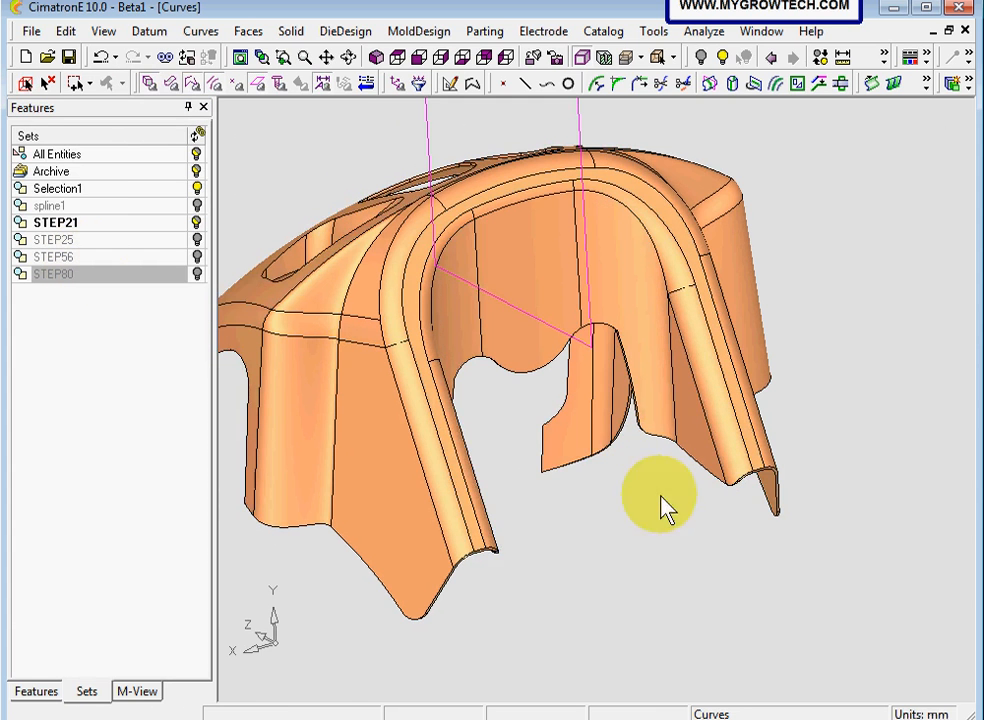
scroll(830, 450, "up", 5)
left_click_drag(734, 496, 608, 406, "ctrl")
middle_click_drag(508, 453, 604, 408, "ctrl")
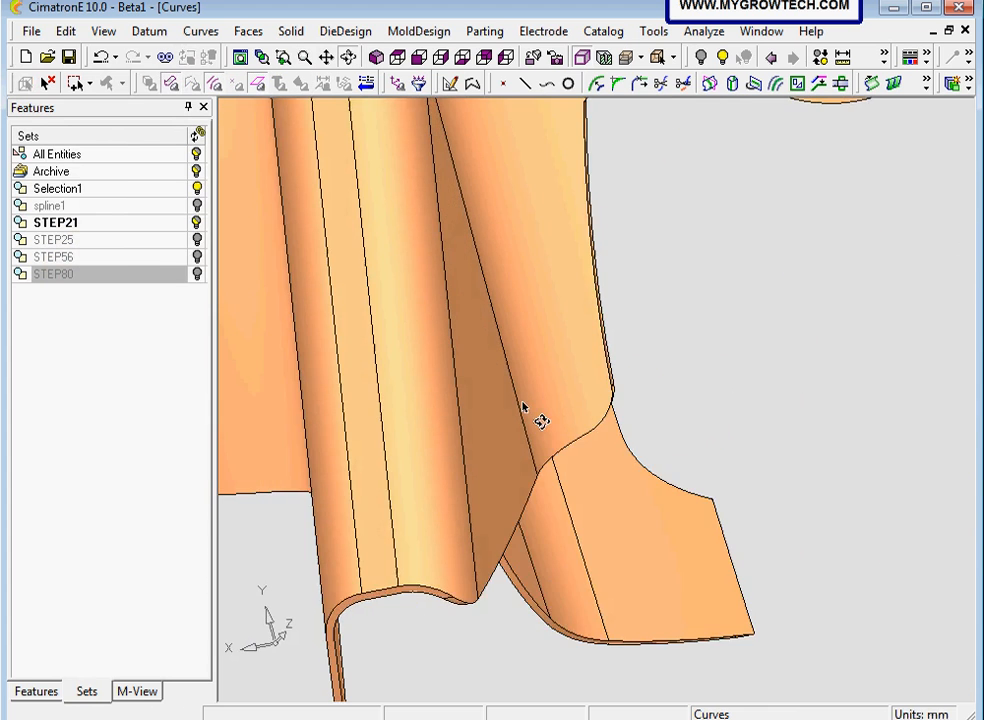
left_click_drag(522, 407, 573, 416, "ctrl")
right_click_drag(748, 668, 666, 331, "ctrl")
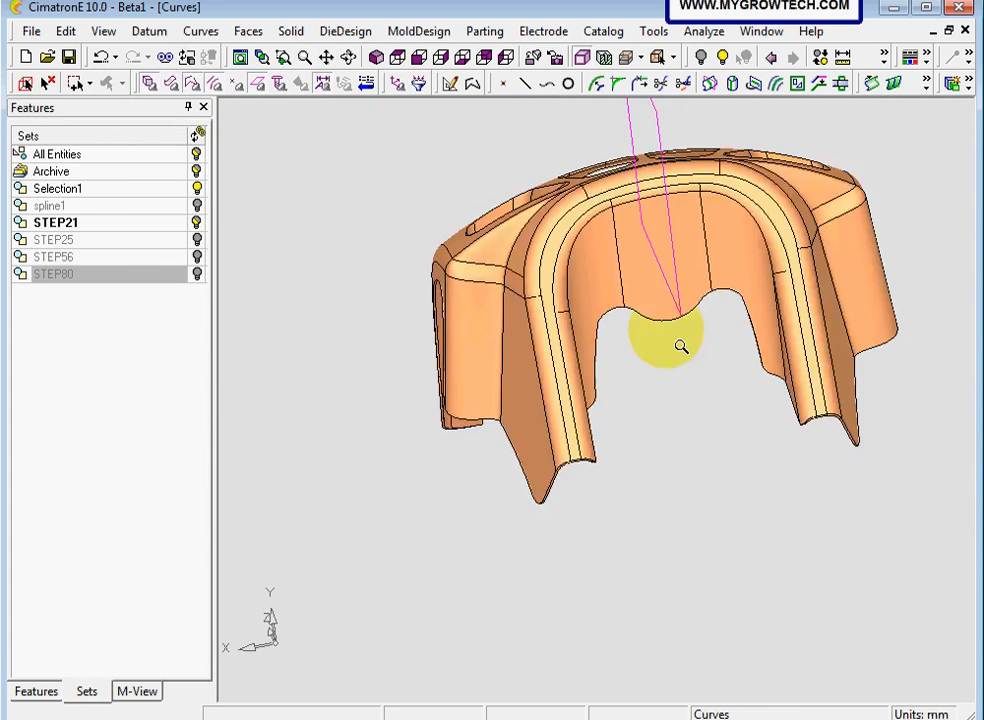
- Start a From Face curve and select the large outer face containing the window cutouts
middle_click_drag(663, 253, 601, 351, "ctrl")
left_click_drag(601, 351, 540, 330, "ctrl")
right_click_drag(540, 330, 378, 198, "ctrl")
left_click(200, 31)
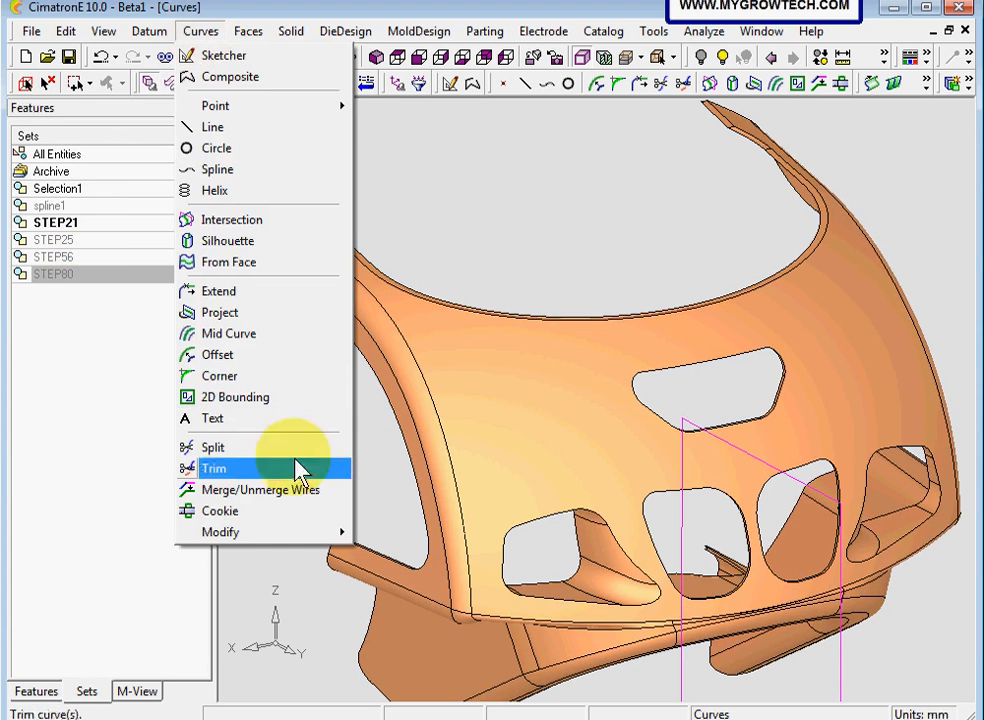
left_click(246, 261)
left_click(530, 399)
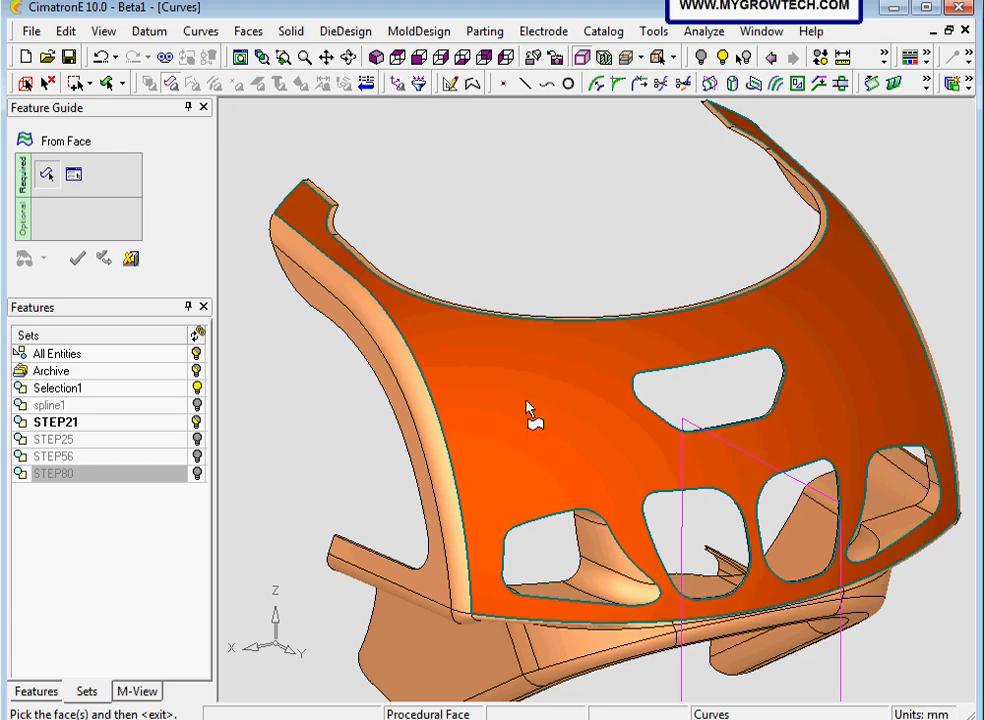
middle_click(507, 250)
- Create a By Pick Section curve across the outer face through a point on the edge of the upper trapezoidal opening
right_click_drag(522, 476, 551, 443, "ctrl")
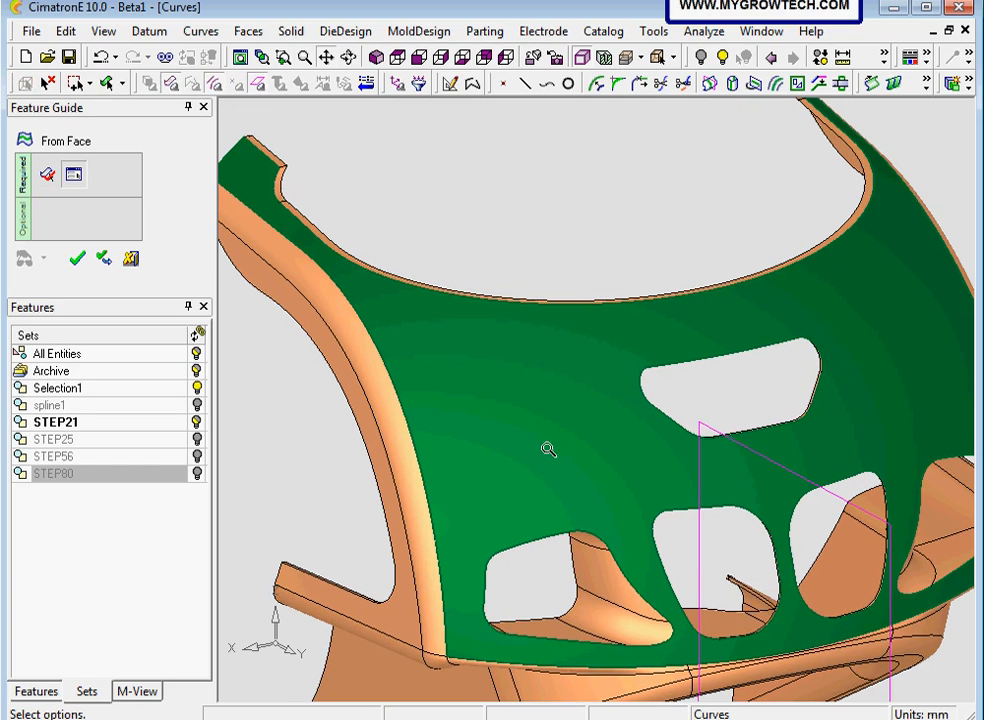
left_click(294, 125)
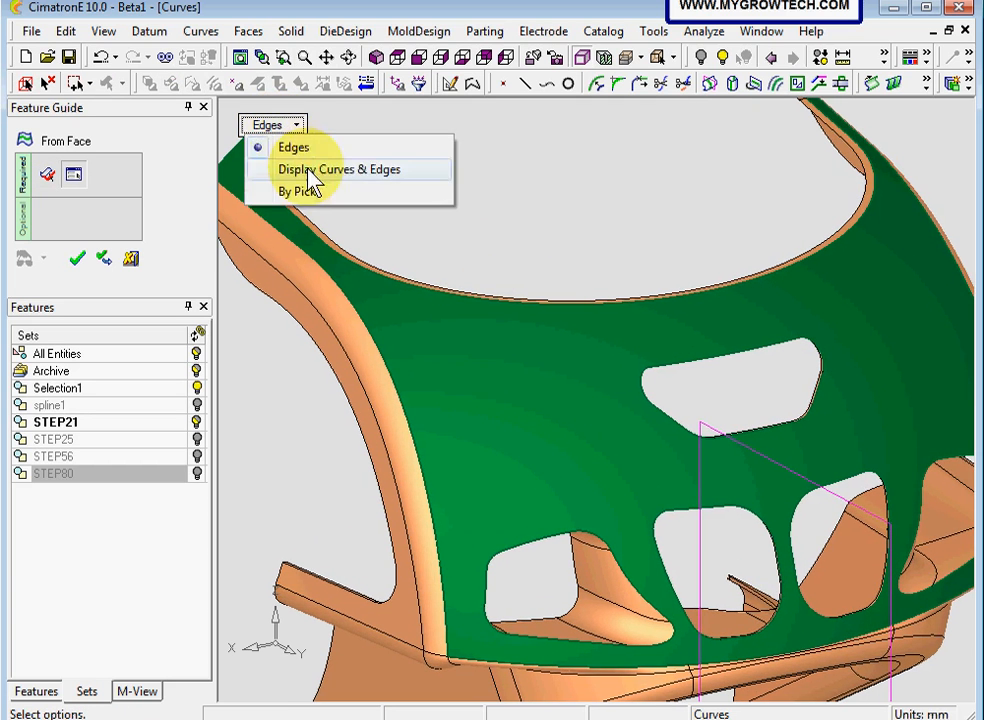
left_click(306, 194)
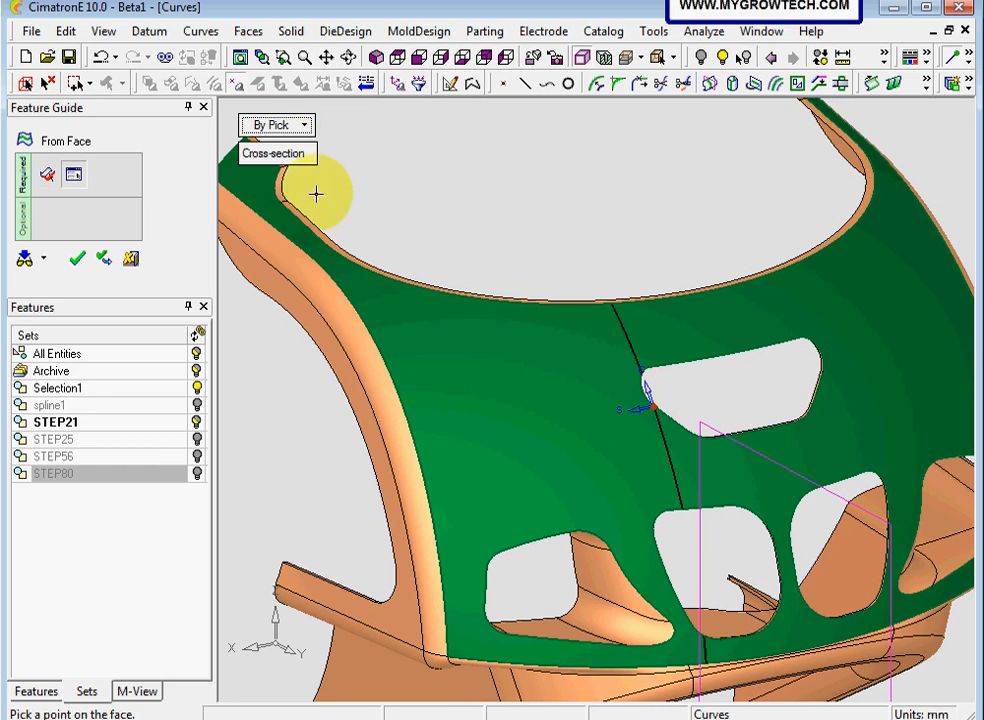
scroll(505, 274, "down", 3)
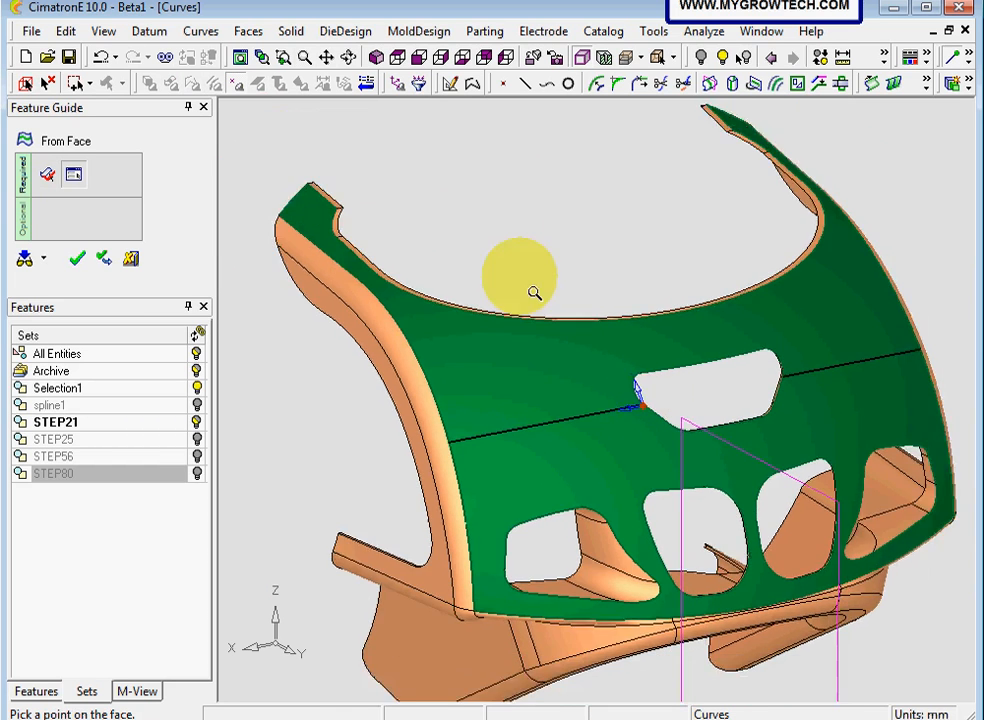
mouse_move(505, 274)
middle_mouse_down()
mouse_move(527, 285)
mouse_move(516, 296)
mouse_move(500, 283)
middle_mouse_up()
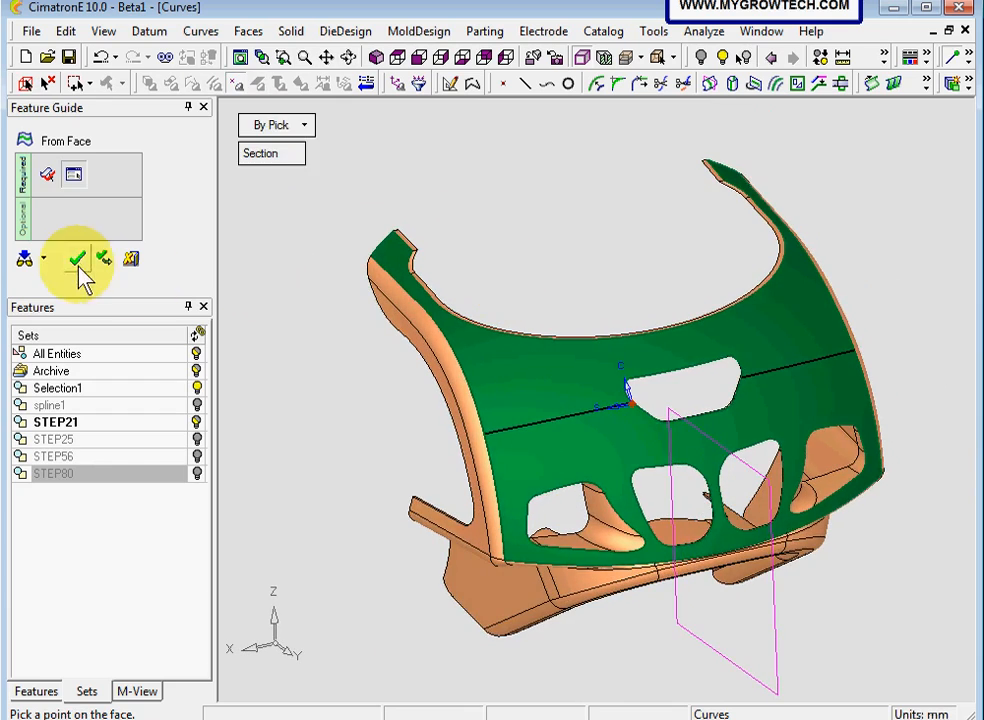
left_click(78, 260)
scroll(527, 391, "up", 5)
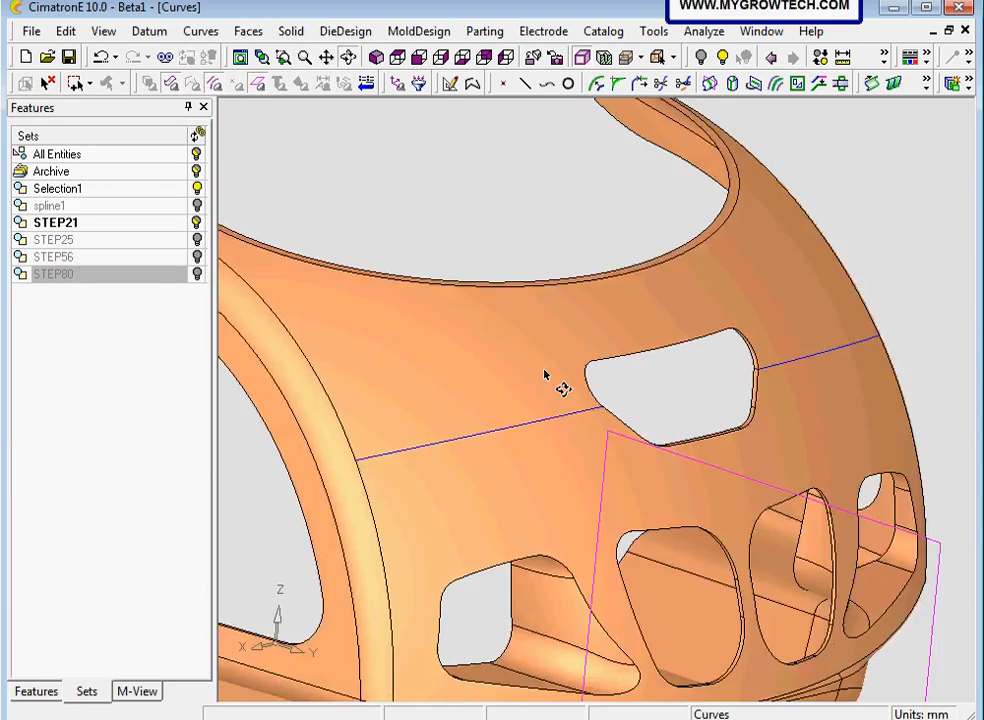
middle_click_drag(544, 374, 507, 385)
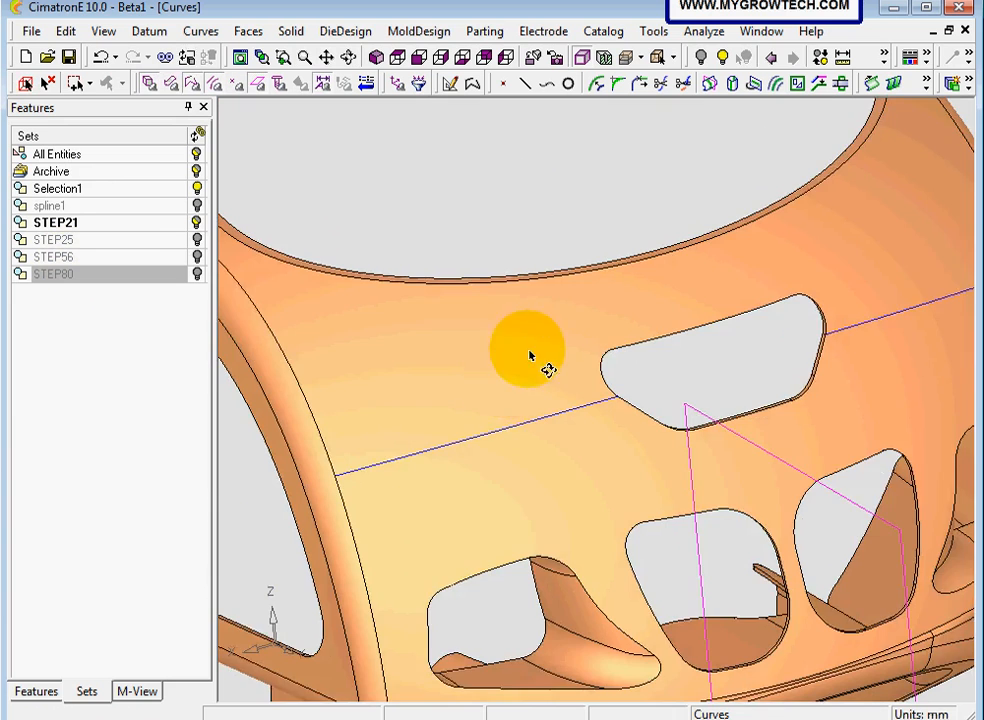
scroll(472, 369, "down", 3)
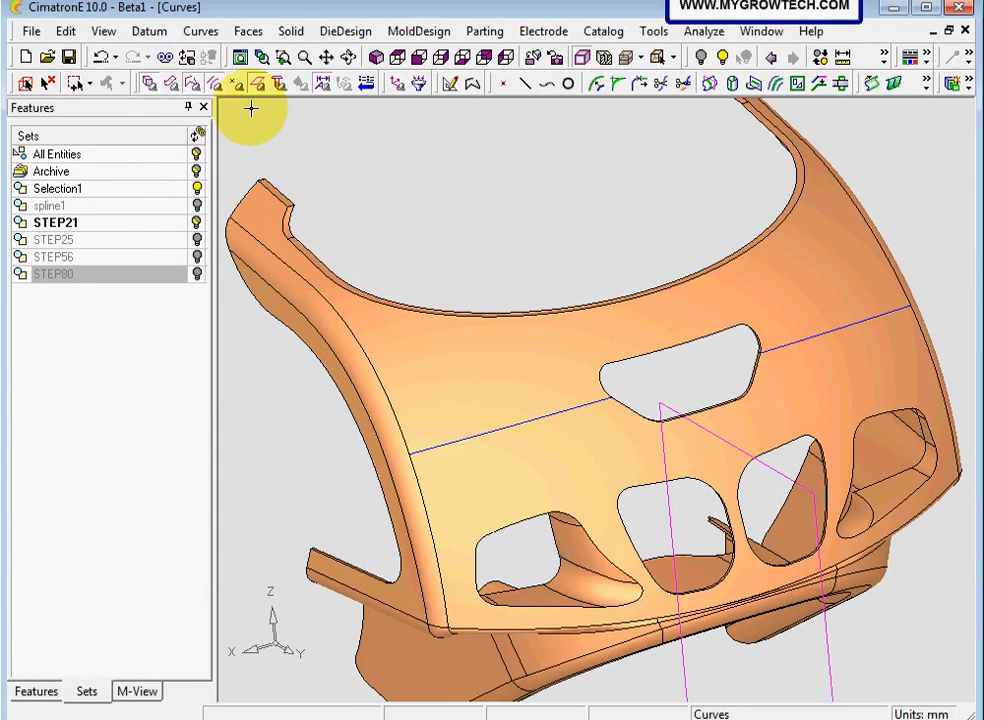
left_click(197, 33)
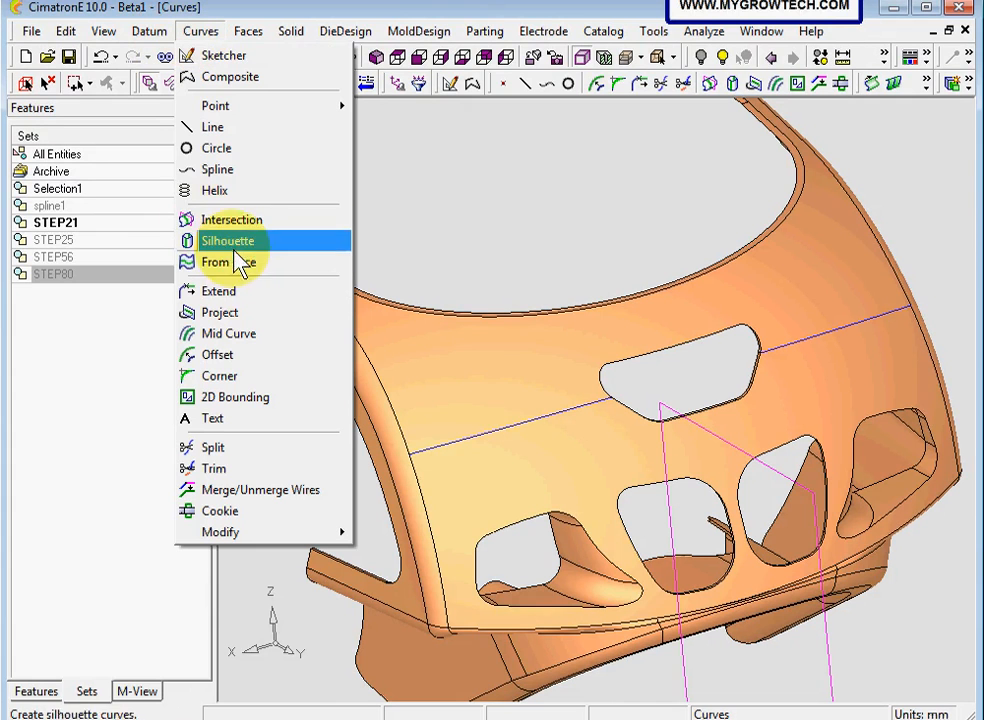
left_click(230, 420)
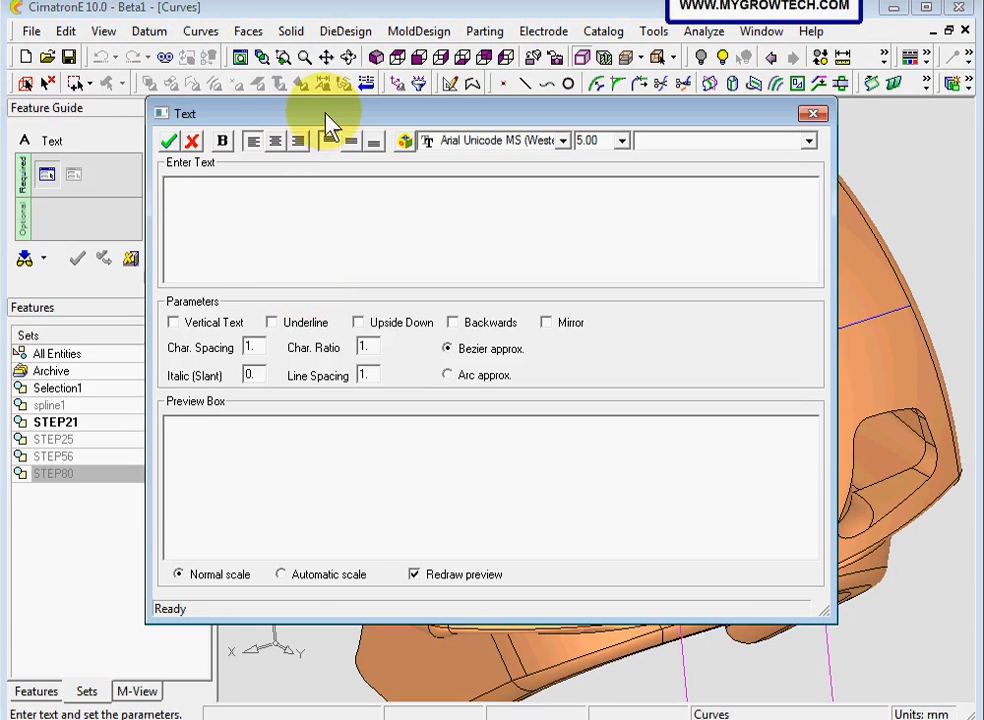
left_click_drag(325, 110, 242, 105)
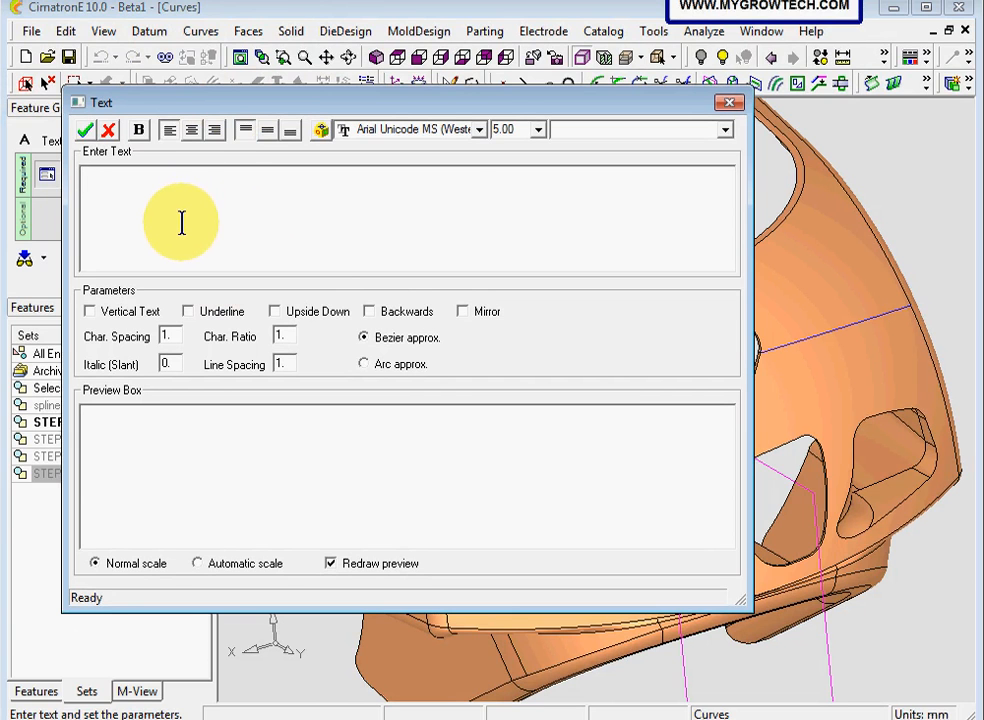
left_click(479, 129)
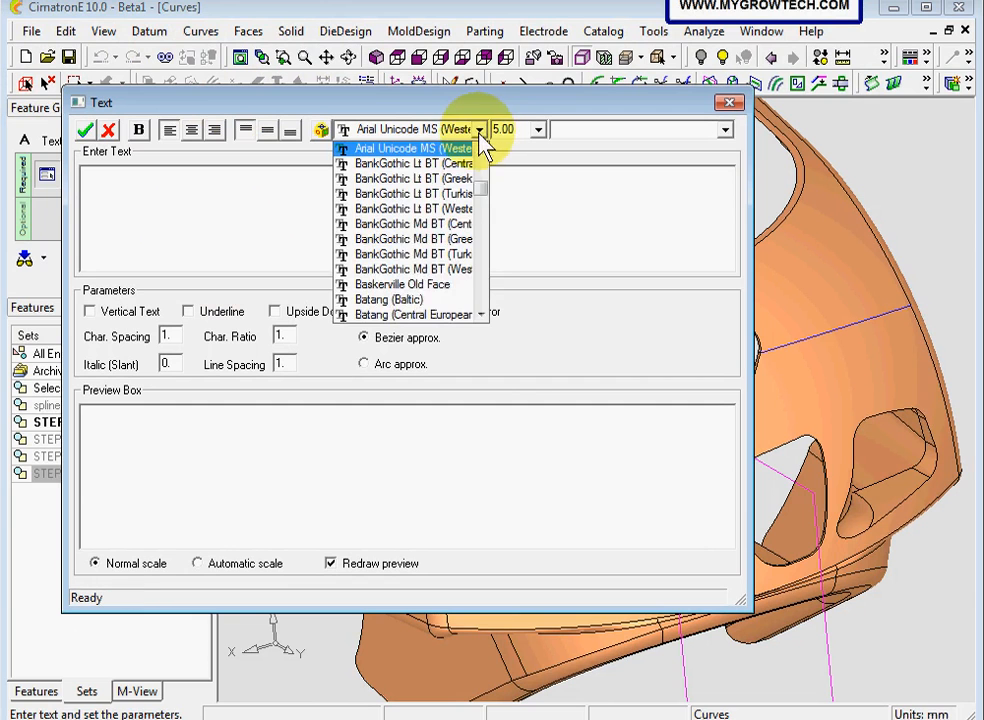
left_click_drag(487, 202, 480, 143)
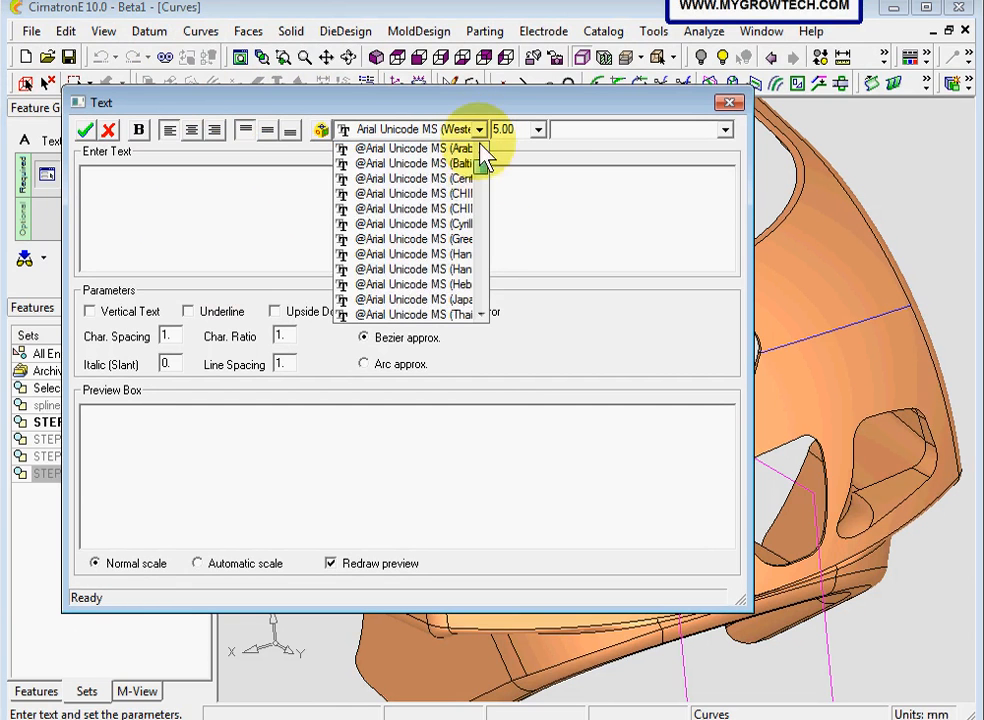
left_click(365, 206)
type("d")
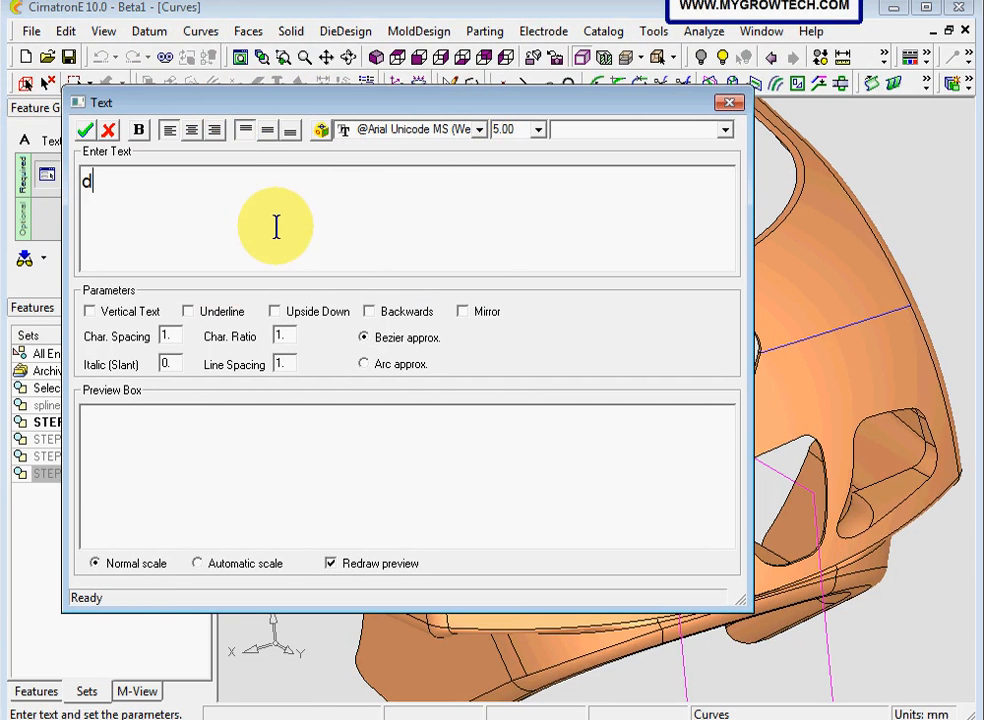
type("szfszdfsssfds")
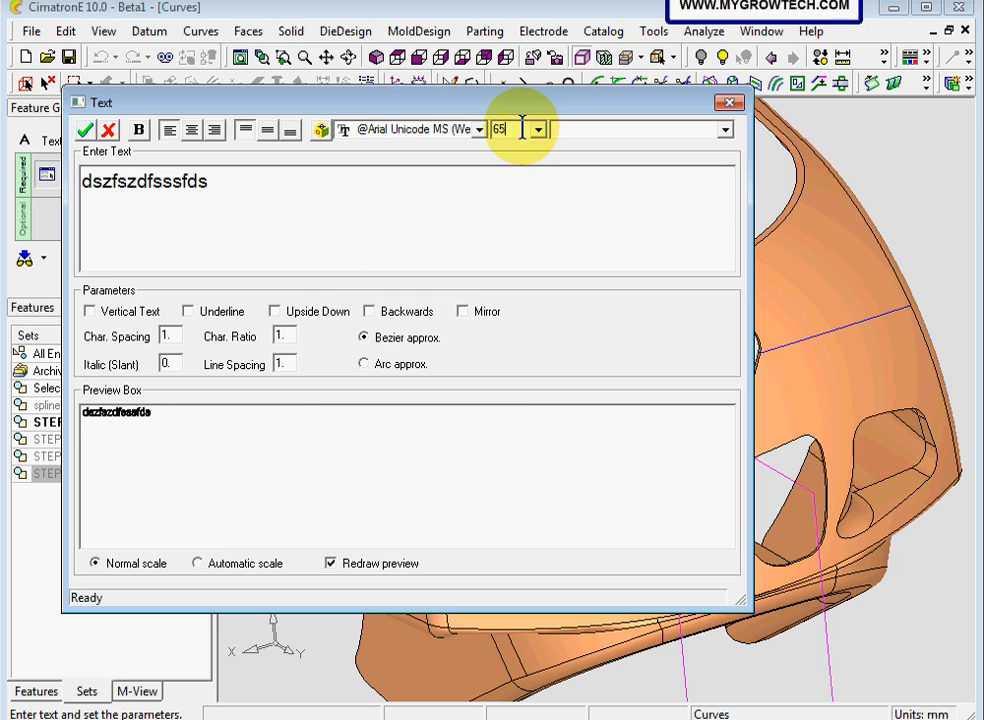
left_click(522, 130)
type("65")
key("Return")
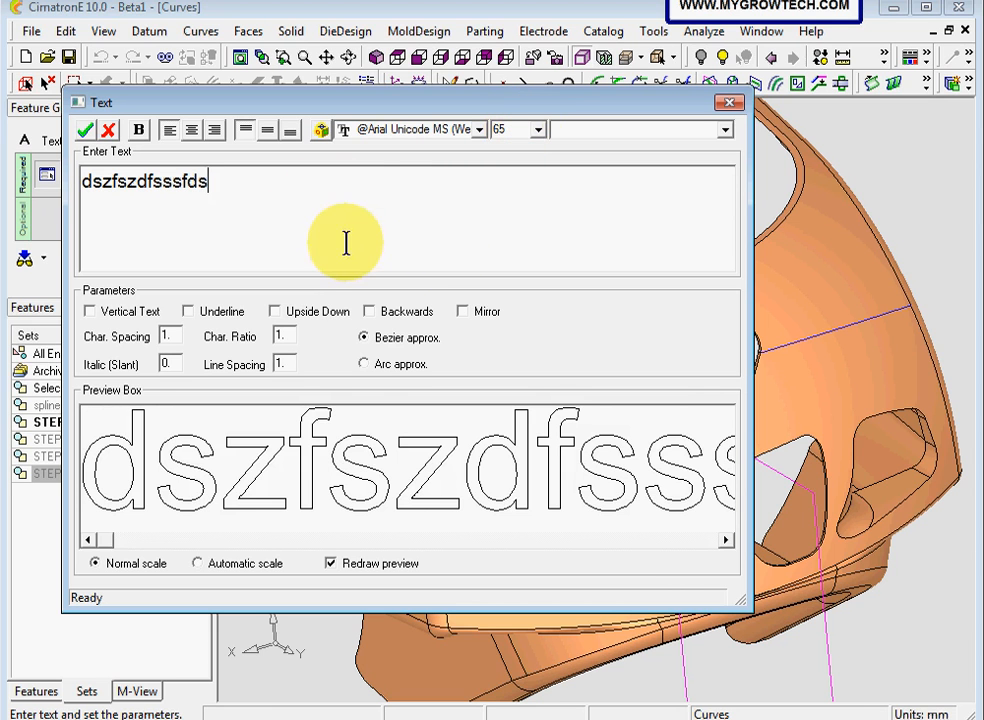
left_click(476, 130)
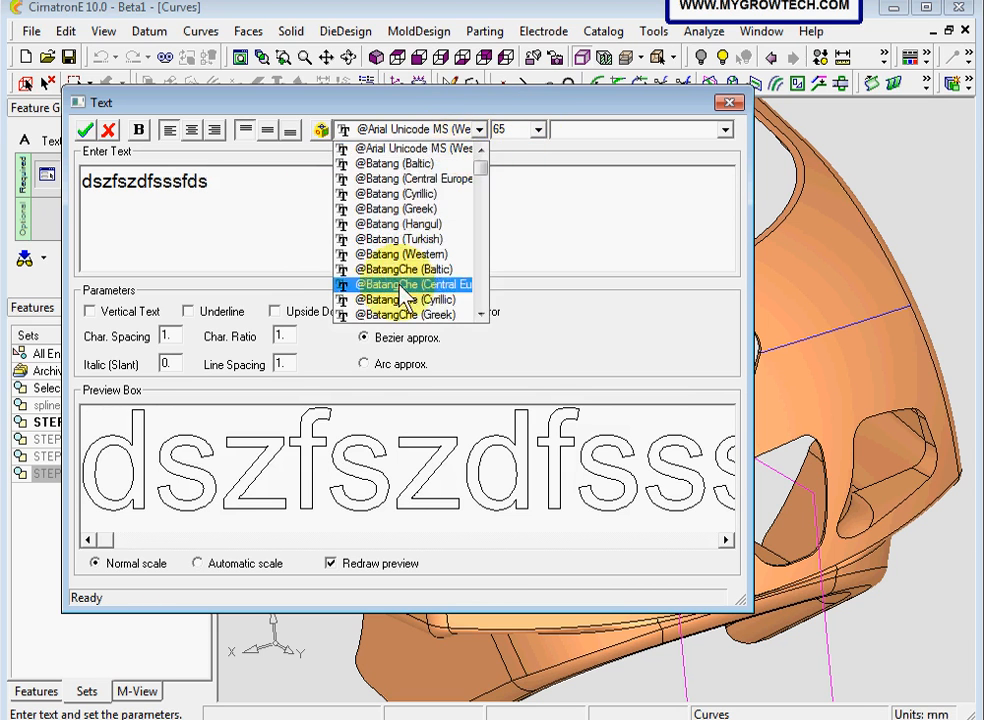
left_click(407, 285)
left_click(481, 131)
left_click(395, 308)
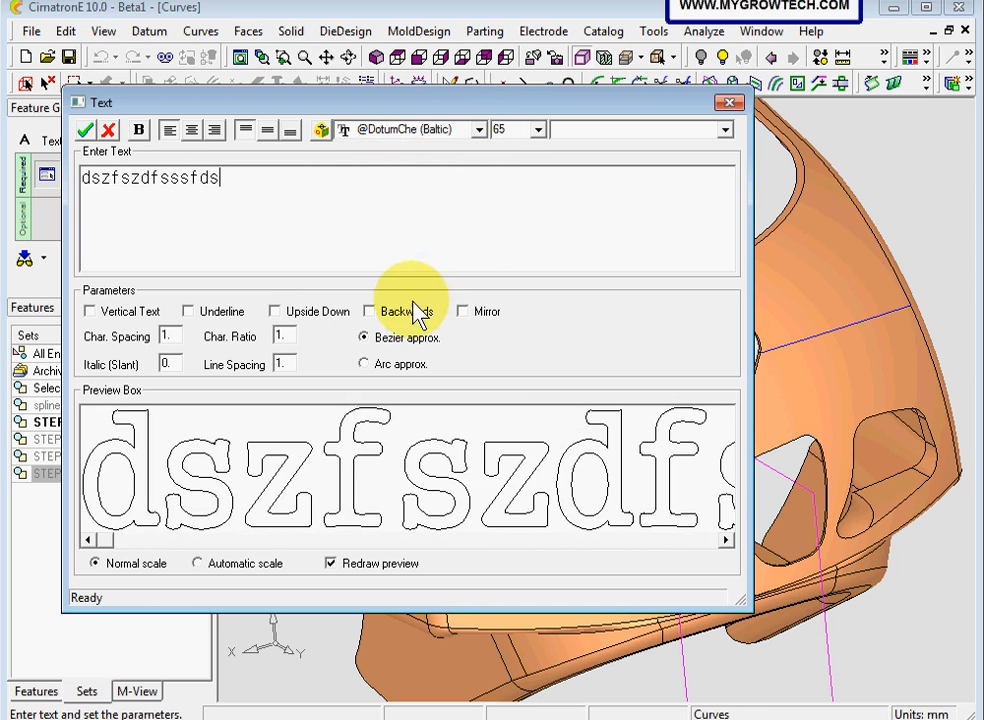
left_click(481, 131)
scroll(479, 176, "up", 5)
left_click_drag(487, 165, 488, 204)
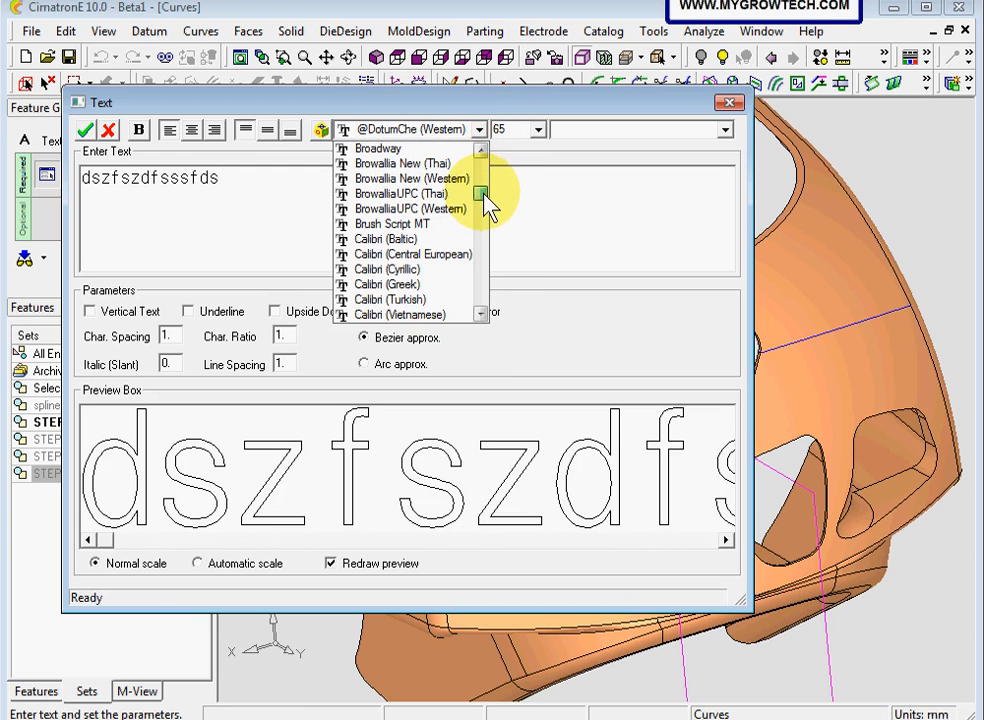
left_click(481, 314)
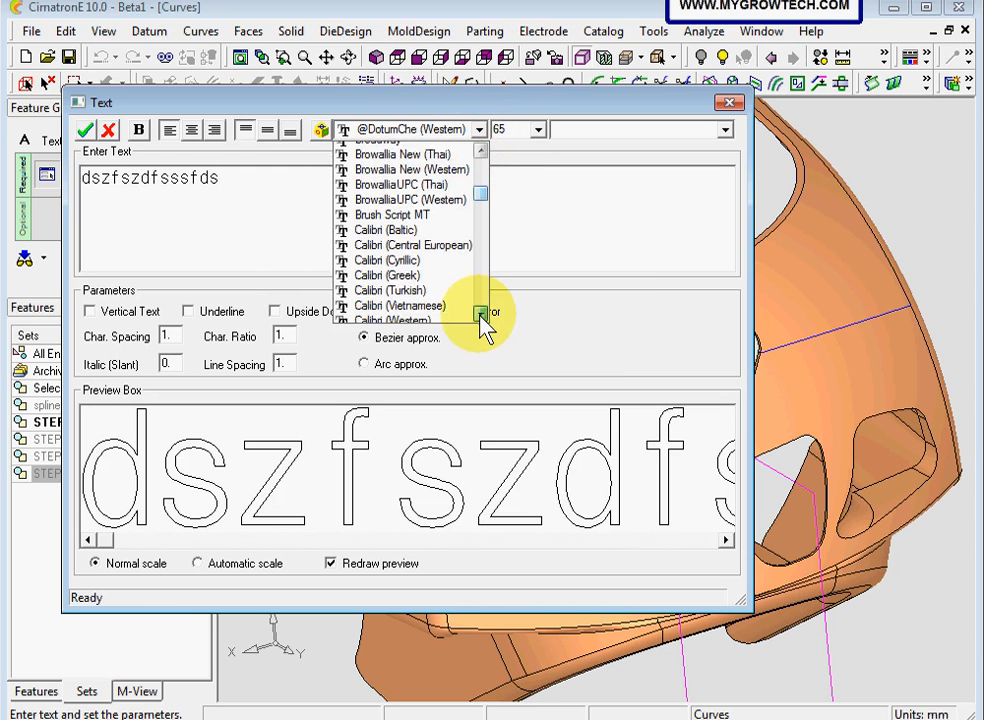
left_click(481, 314)
left_click(481, 314)
left_click(481, 314)
left_click_drag(480, 317, 482, 318)
left_click(572, 270)
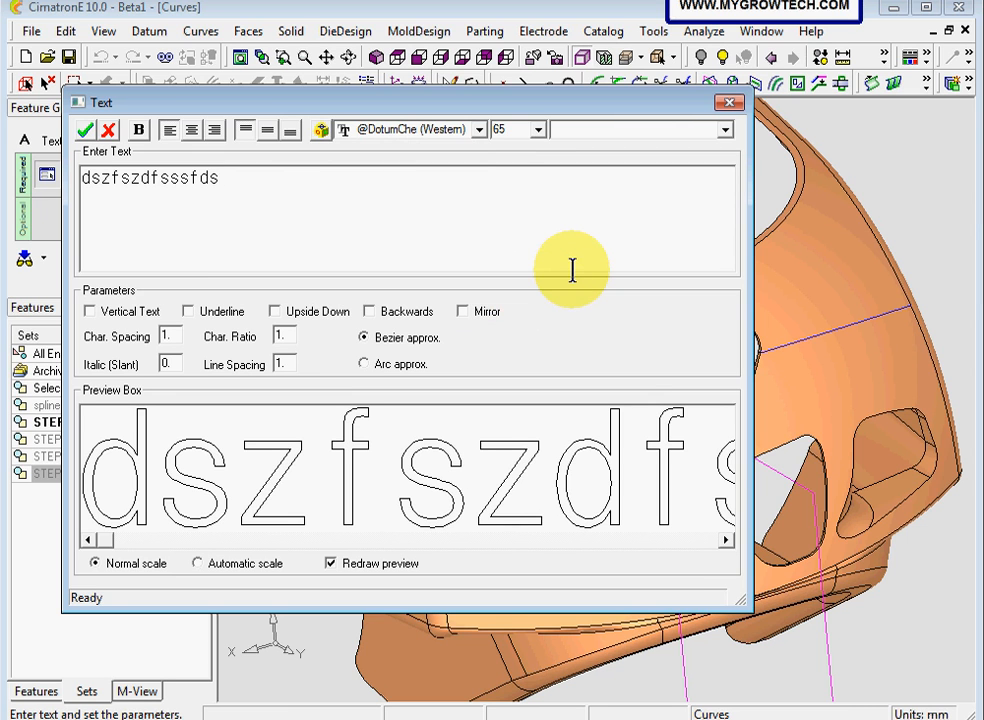
left_click(730, 103)
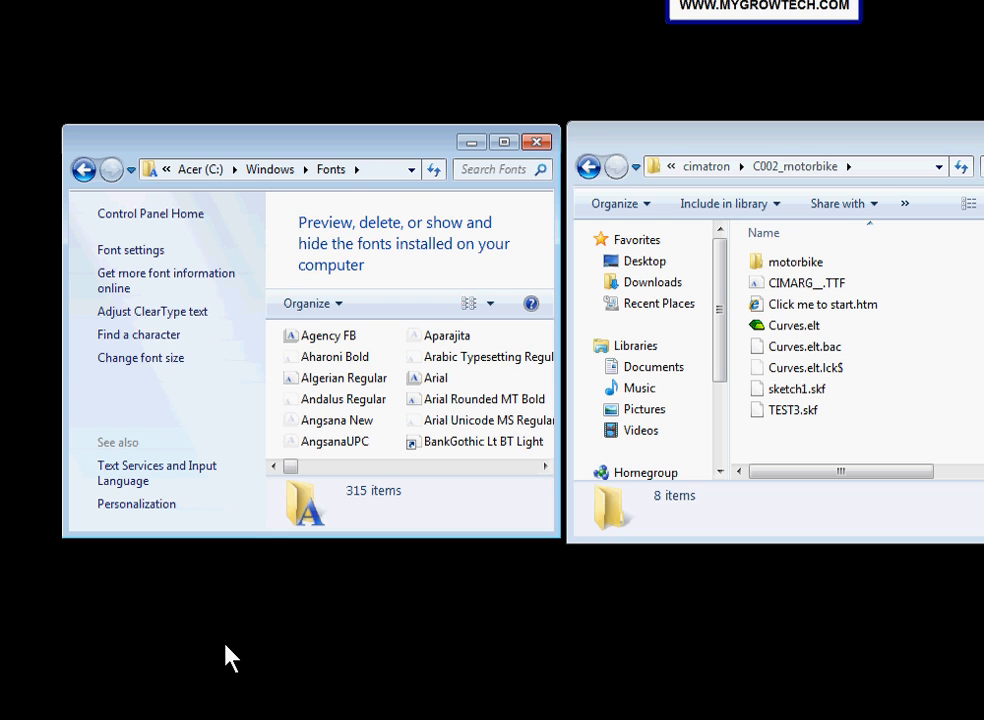
- In Windows Explorer, copy the CIMARG__.TTF font file from the C002_motorbike folder into C:\Windows\Fonts
left_click(387, 180)
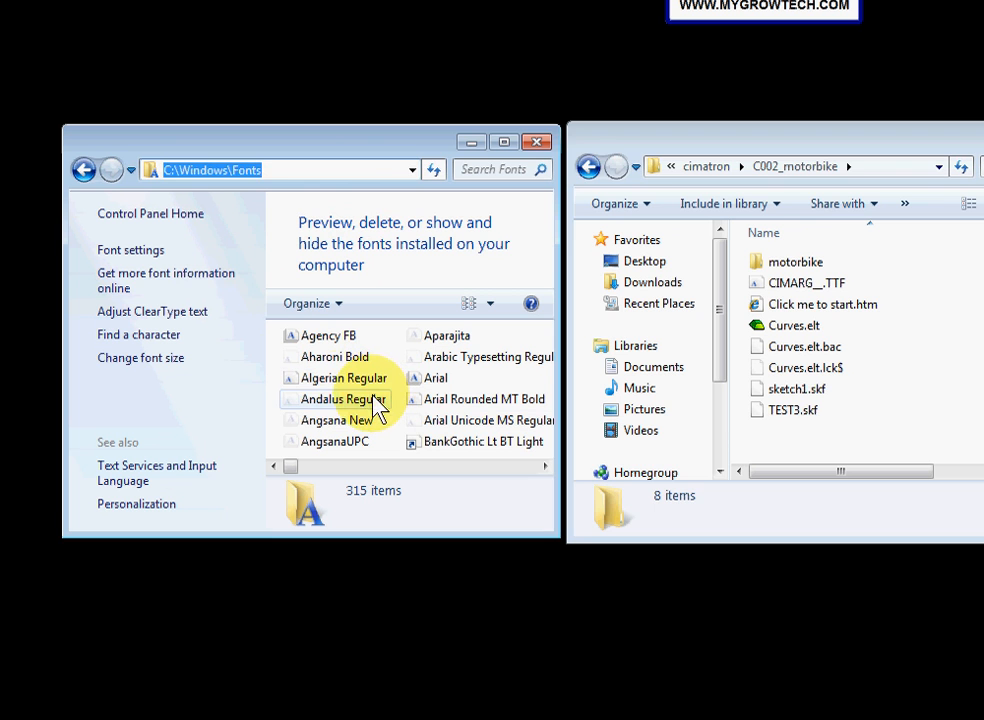
left_click(902, 413)
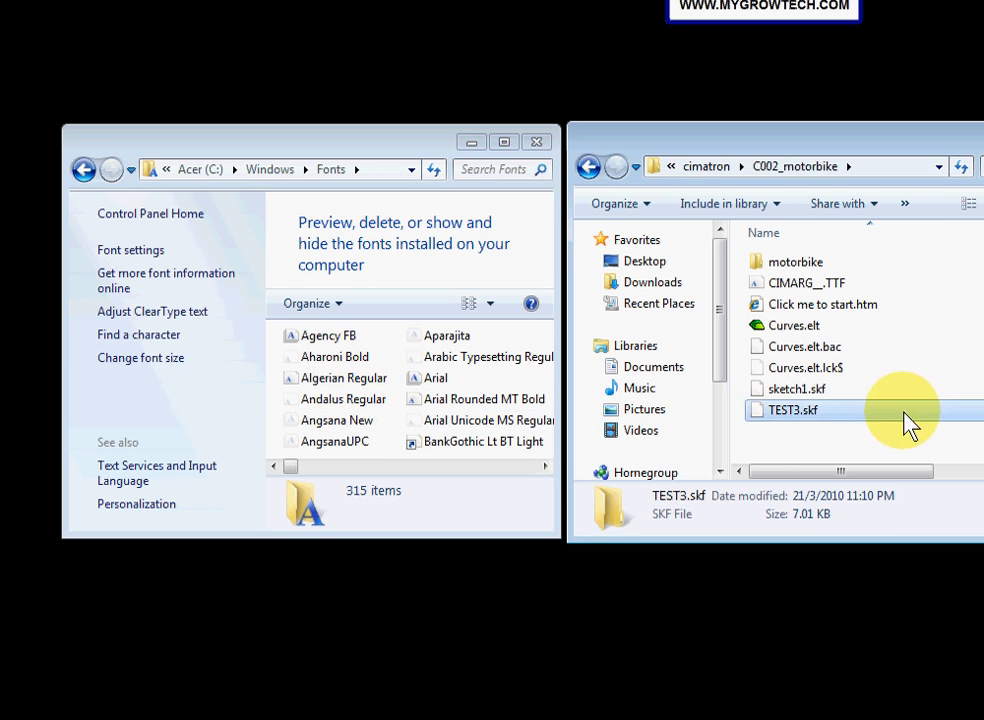
left_click(803, 285)
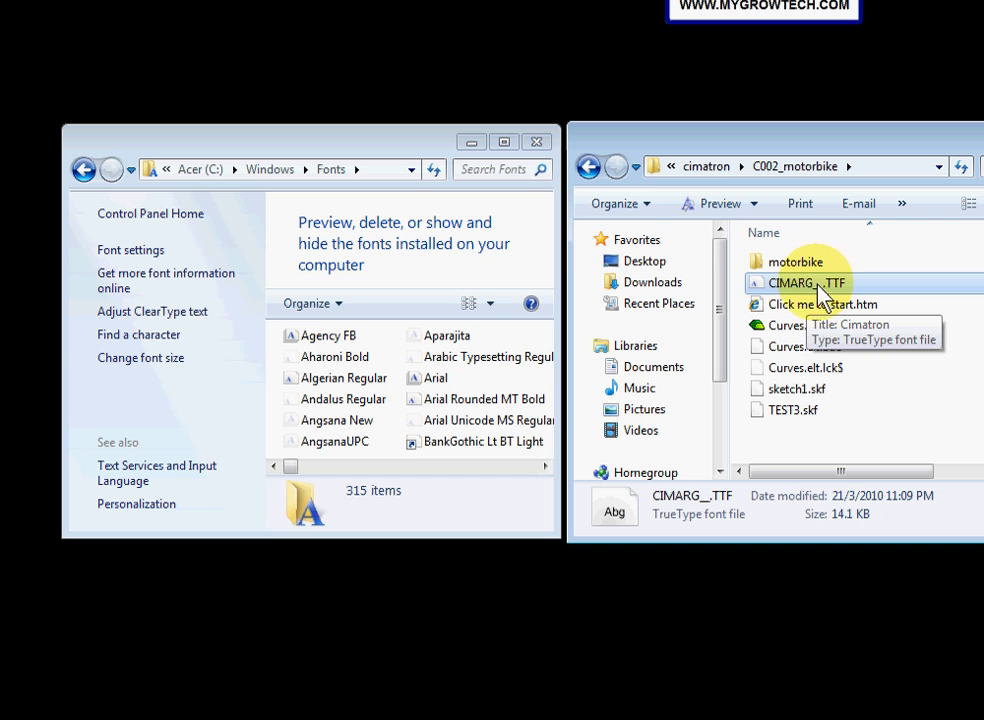
left_click_drag(788, 286, 457, 394)
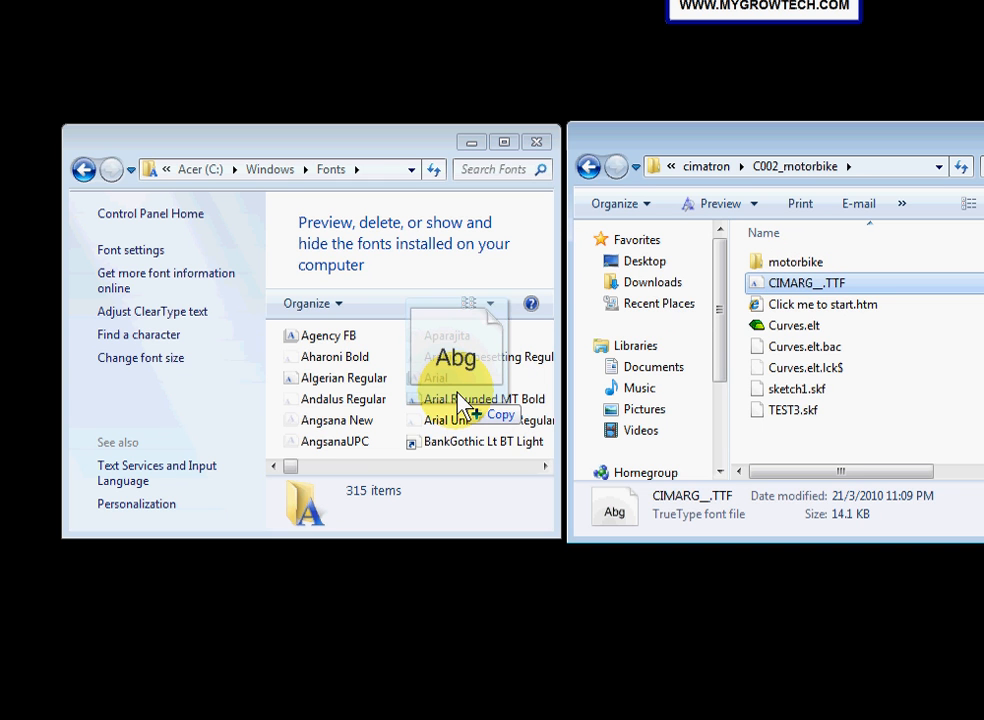
left_click_drag(457, 394, 460, 399)
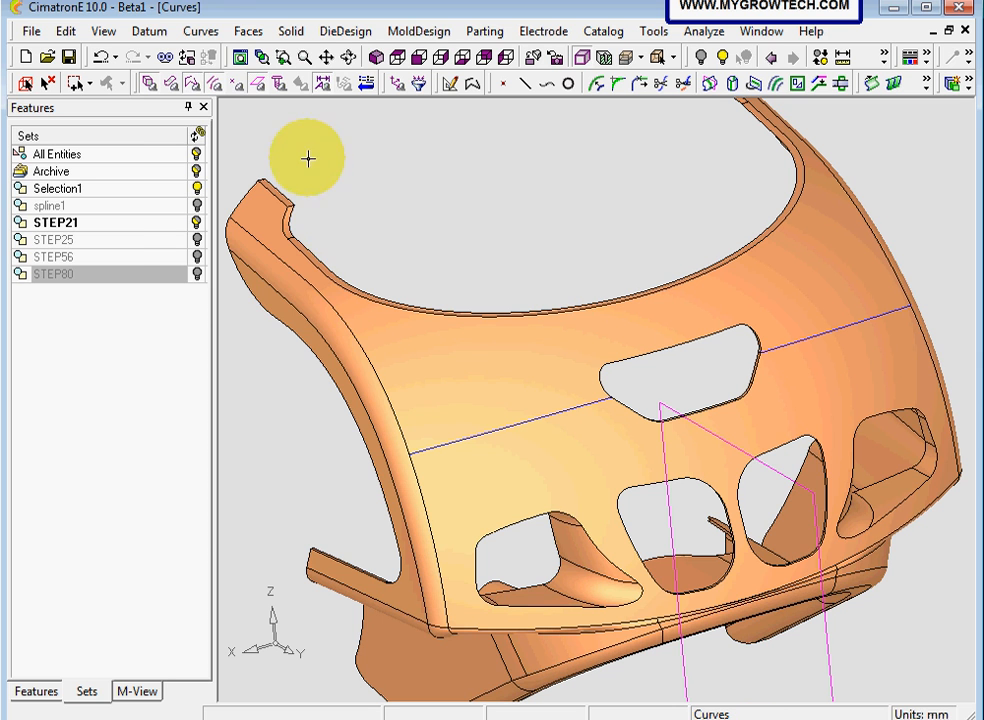
- Switch back to CimatronE, start a new text curve and set its text height to 65
left_click(200, 31)
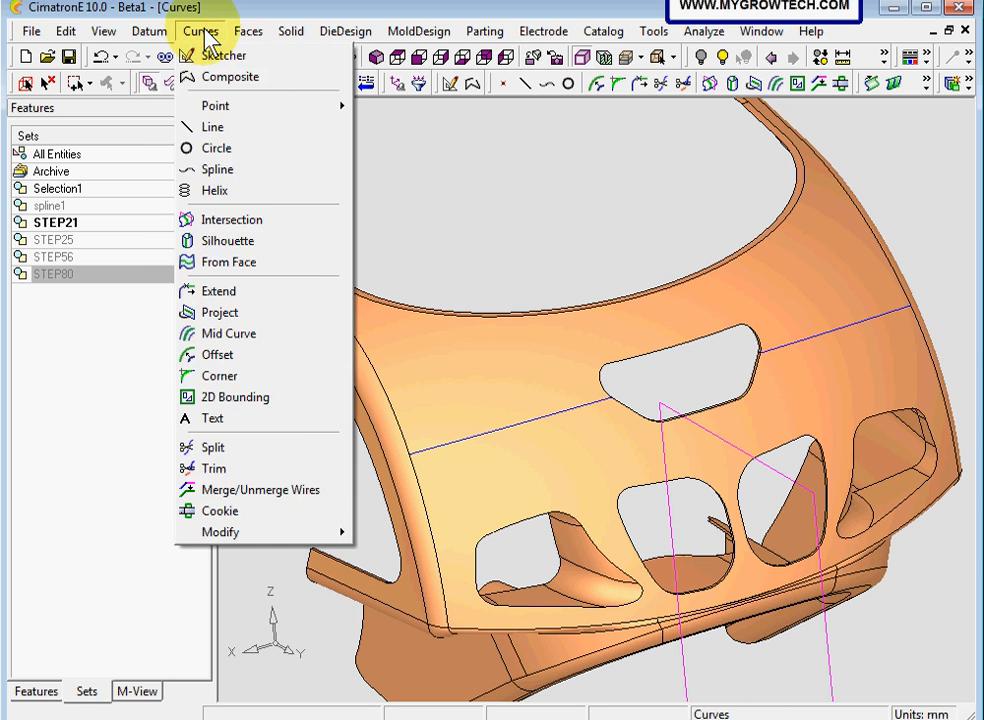
left_click(271, 421)
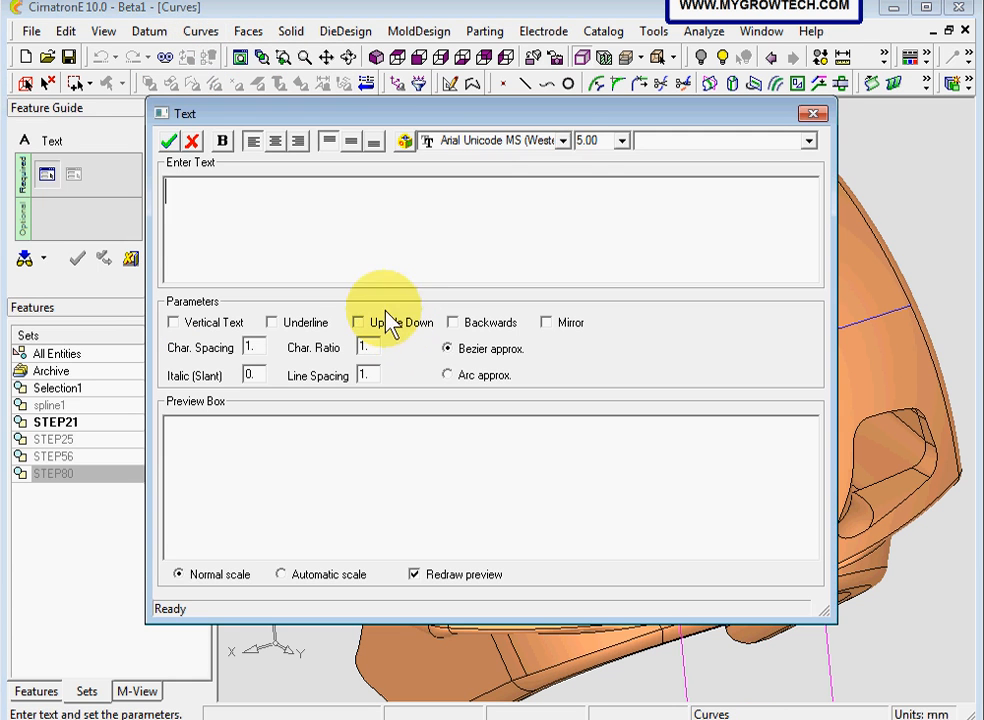
double_click(597, 141)
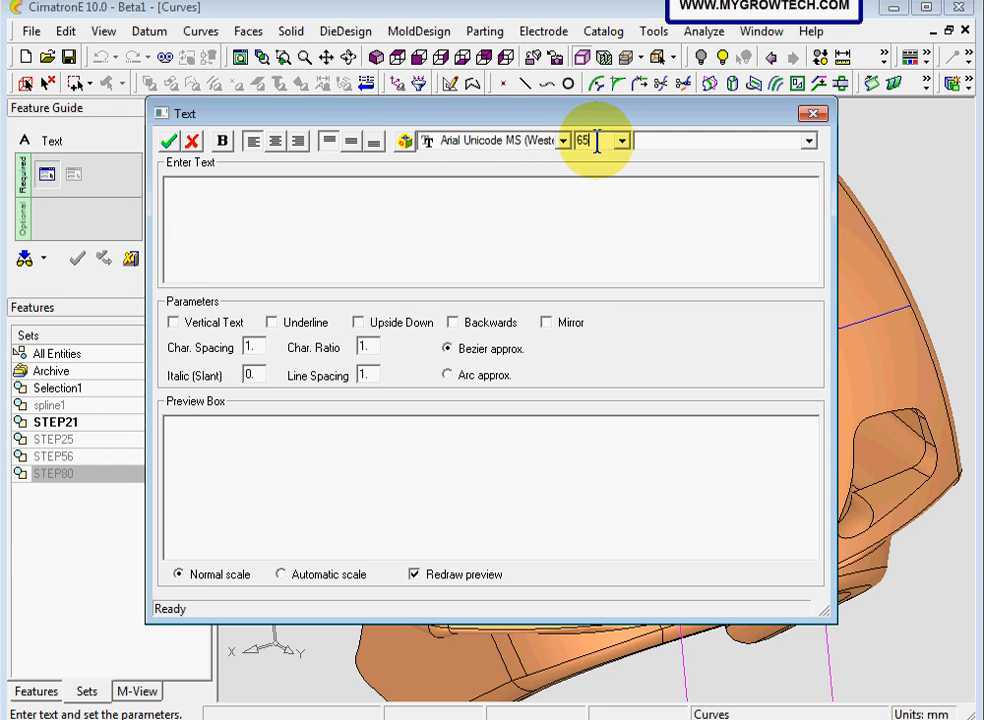
- Set the text curve's font to Cimatron
left_click(563, 141)
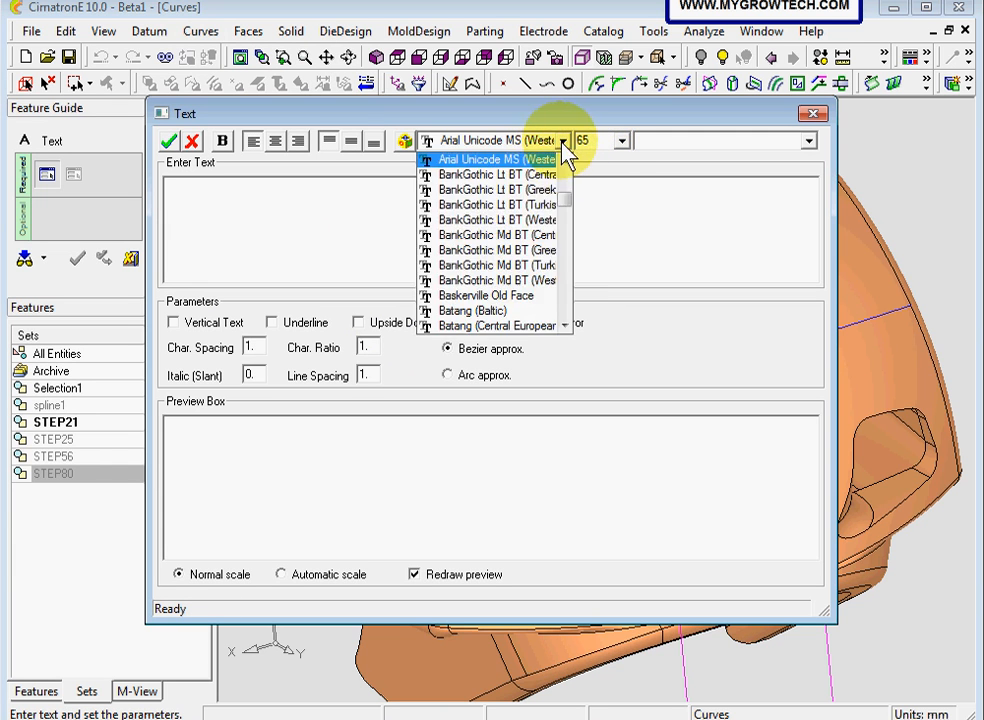
mouse_move(573, 207)
left_mouse_down()
mouse_move(575, 237)
mouse_move(575, 190)
mouse_move(580, 213)
left_mouse_up()
left_click(565, 325)
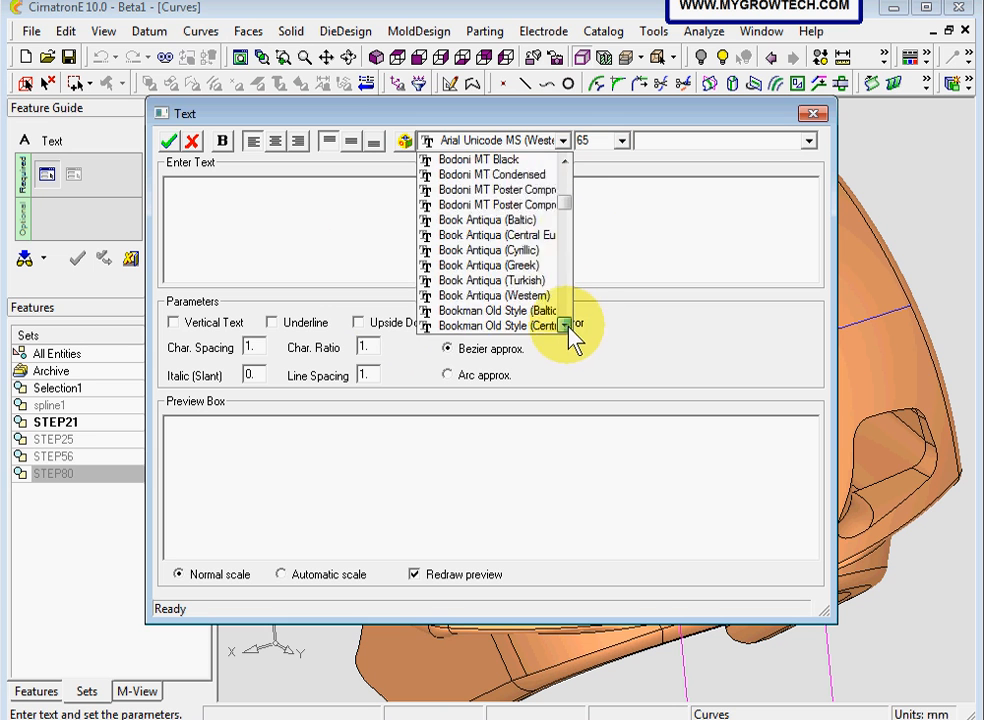
left_click(565, 325)
key("c")
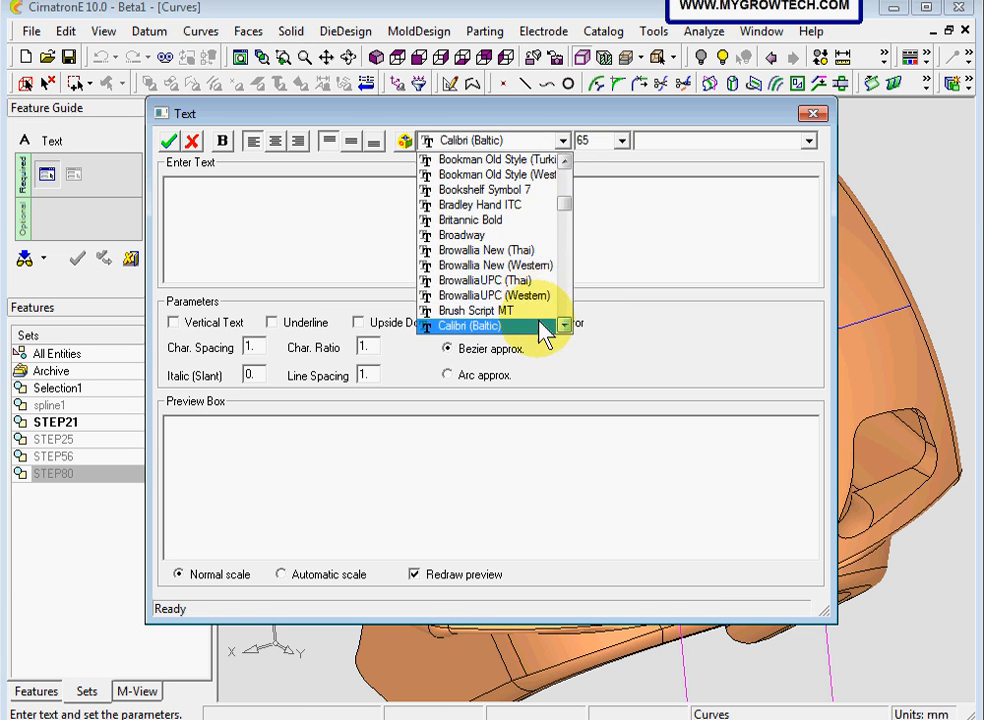
key("c")
key("c")
key("c")
key("c")
key("c")
key("c")
key("c")
key("c")
key("c")
key("c")
key("c")
key("c")
key("c")
key("c")
key("c")
key("c")
key("c")
key("c")
key("c")
key("c")
key("c")
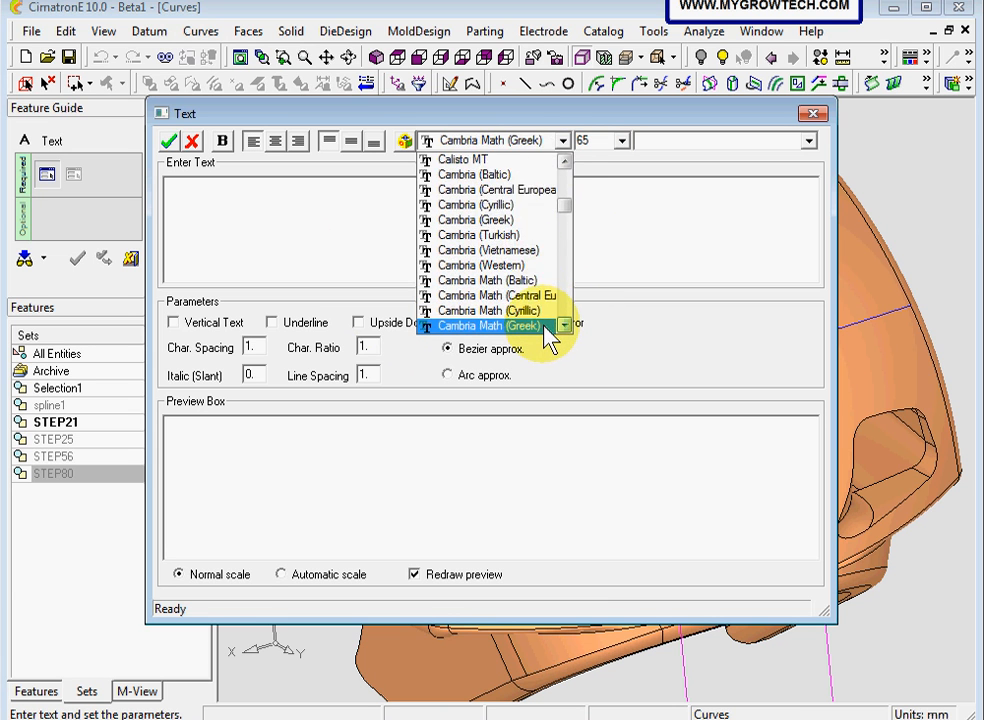
key("c")
key("c")
key("c")
key("c")
key("c")
key("c")
key("c")
key("c")
key("c")
key("c")
key("c")
key("c")
key("c")
key("c")
key("c")
key("c")
key("c")
key("c")
key("c")
key("c")
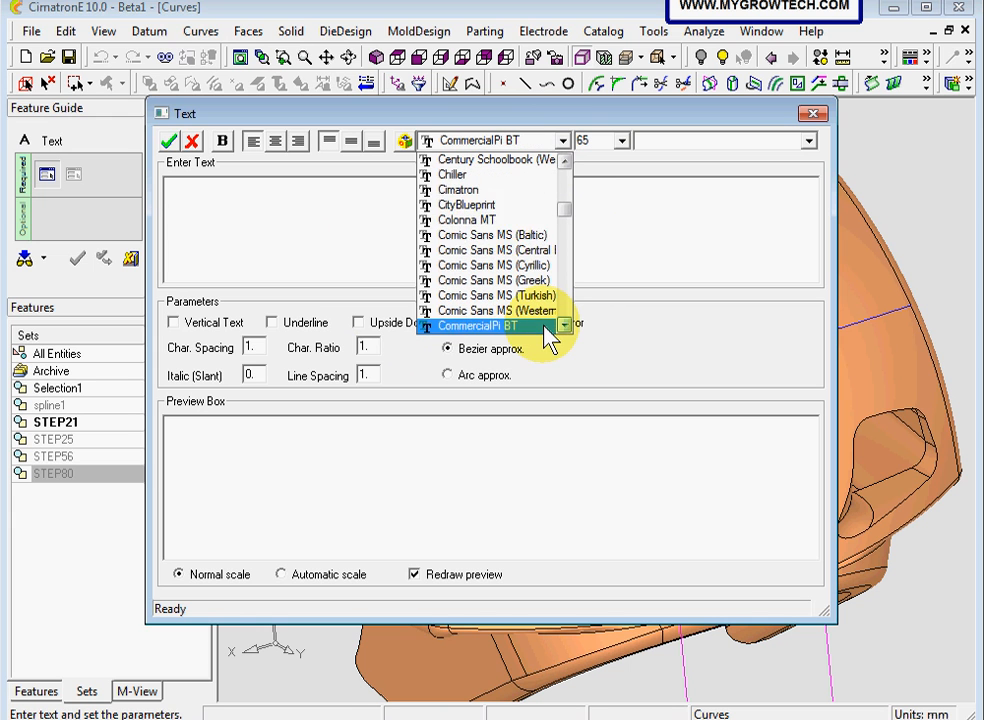
left_click(460, 190)
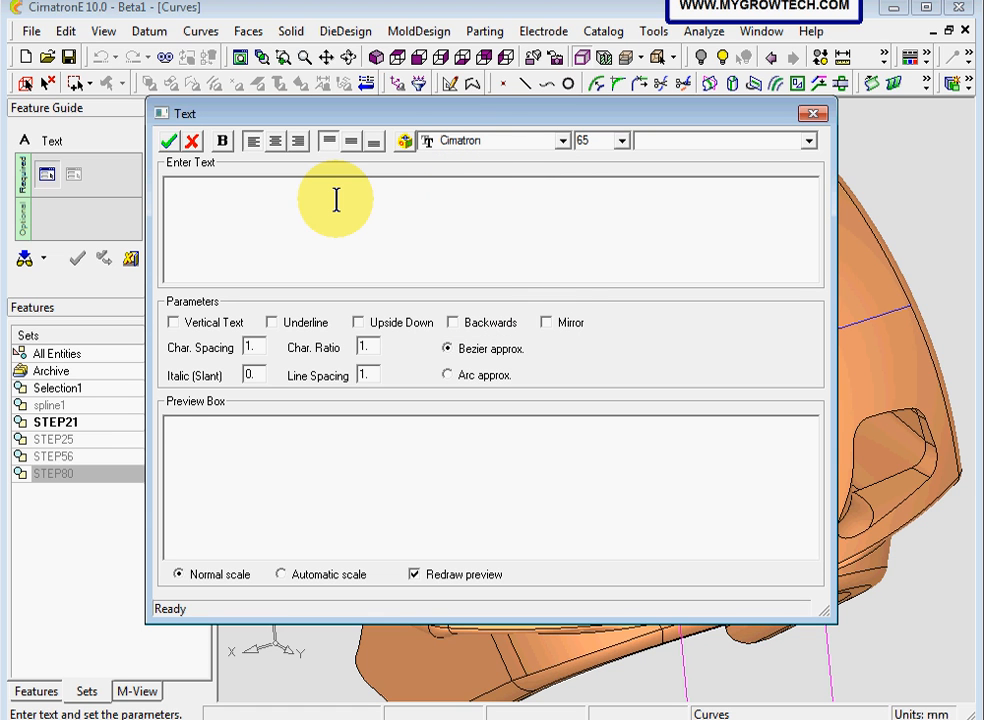
- Try the sample texts "aadaaa" and "df f" in the Cimatron font, erasing each one
type("aadaaa")
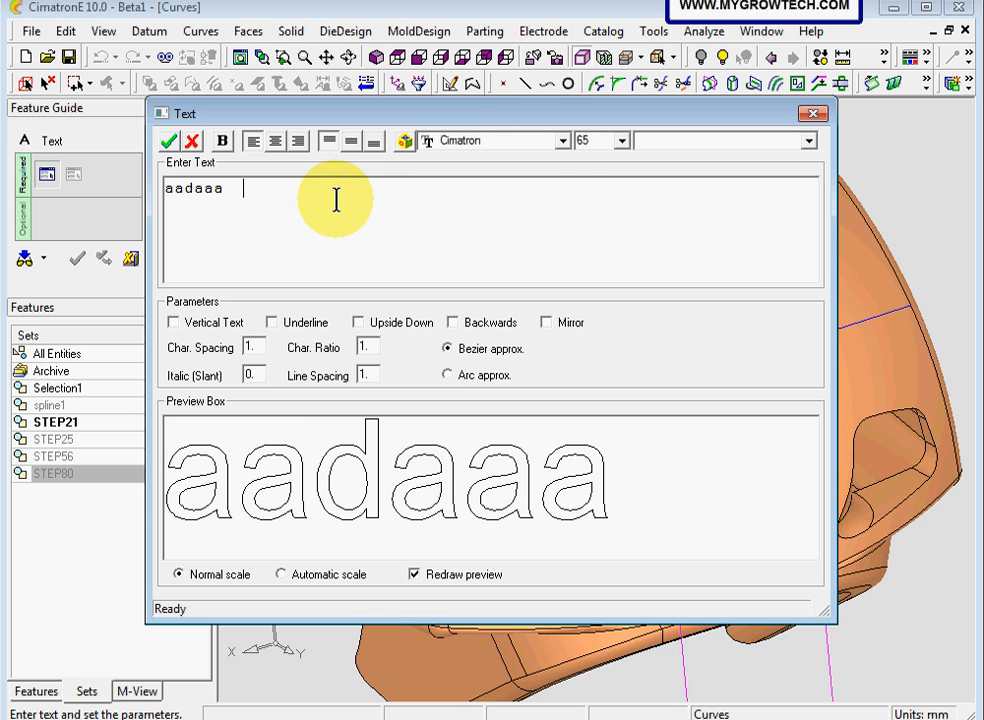
key("BackSpace")
key("BackSpace")
key("BackSpace")
key("BackSpace")
key("BackSpace")
key("BackSpace")
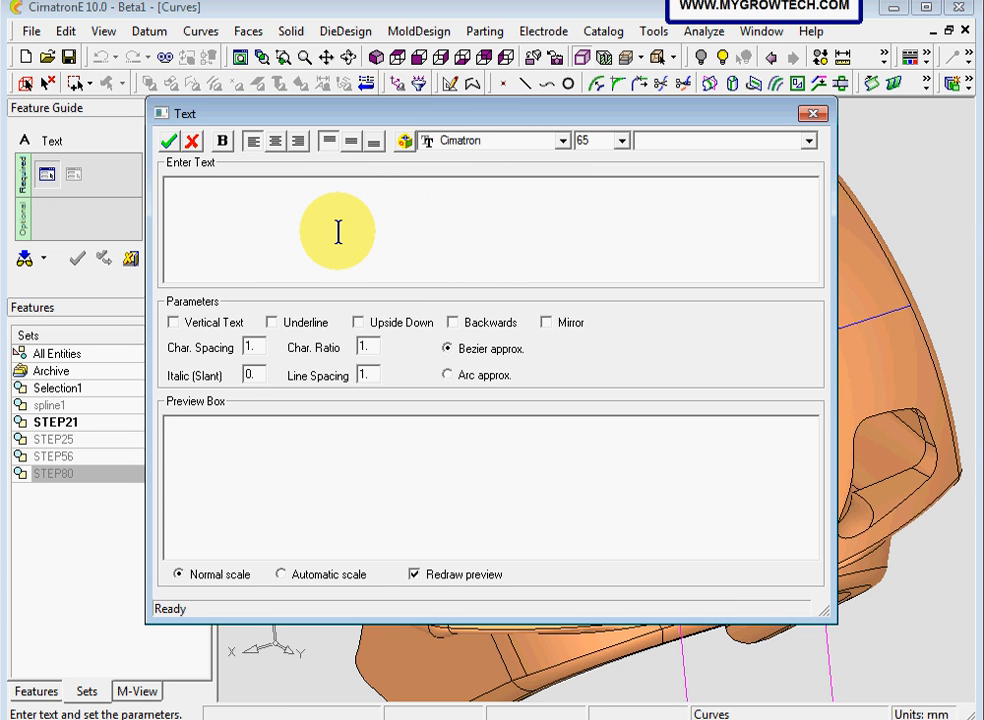
type("df     f     f     d")
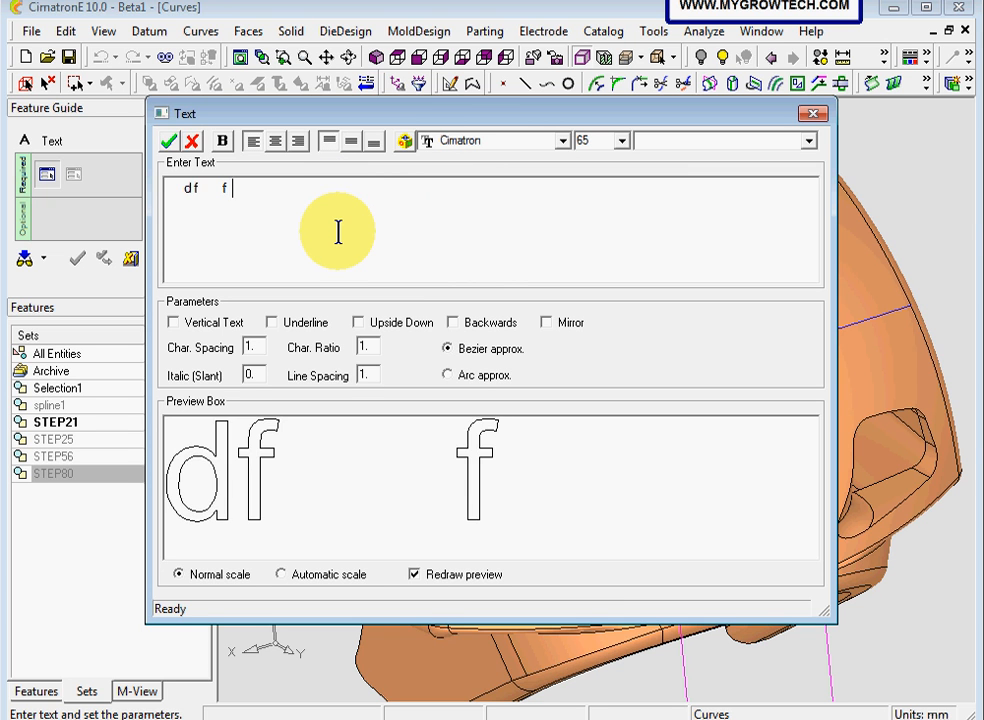
key("BackSpace")
key("BackSpace")
key("BackSpace")
key("BackSpace")
key("BackSpace")
key("BackSpace")
key("BackSpace")
key("BackSpace")
key("BackSpace")
key("BackSpace")
key("BackSpace")
key("BackSpace")
key("BackSpace")
key("BackSpace")
key("BackSpace")
key("BackSpace")
key("BackSpace")
key("BackSpace")
key("BackSpace")
key("BackSpace")
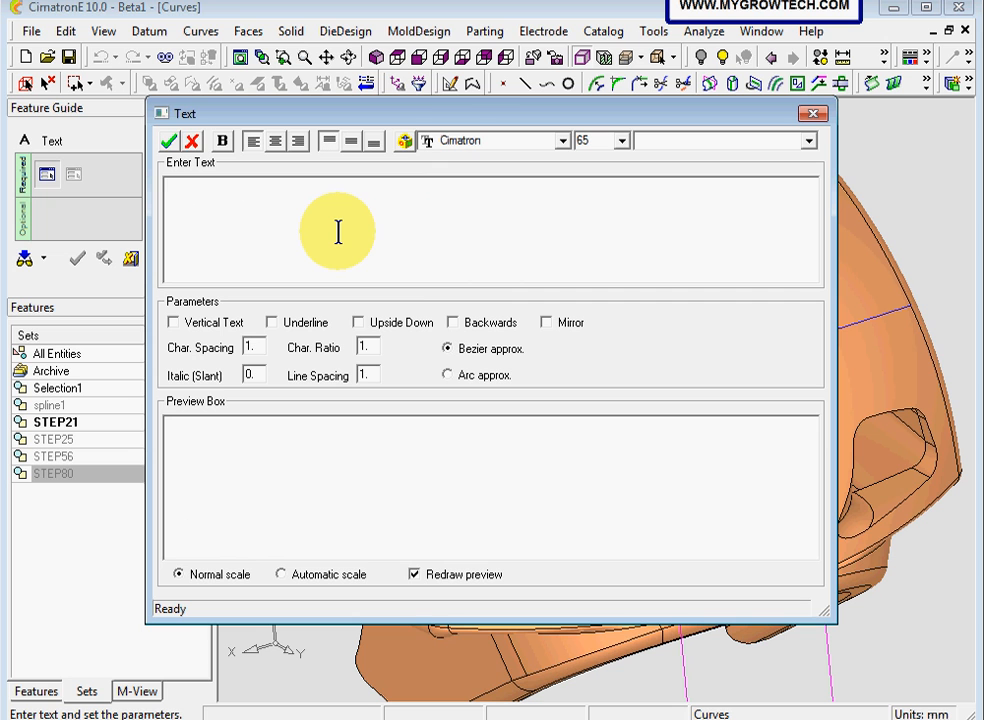
- Enter the text "c" and place it by 3D Face and a Curve on the outer face and section curve, with its reference point farther along the curve
type("c")
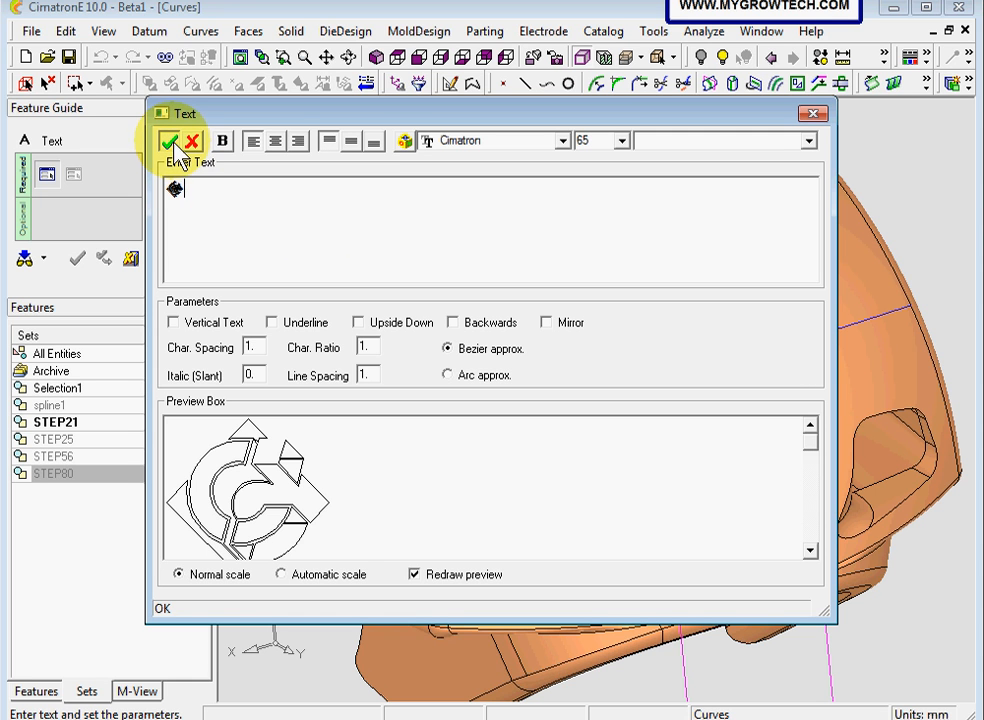
left_click(170, 142)
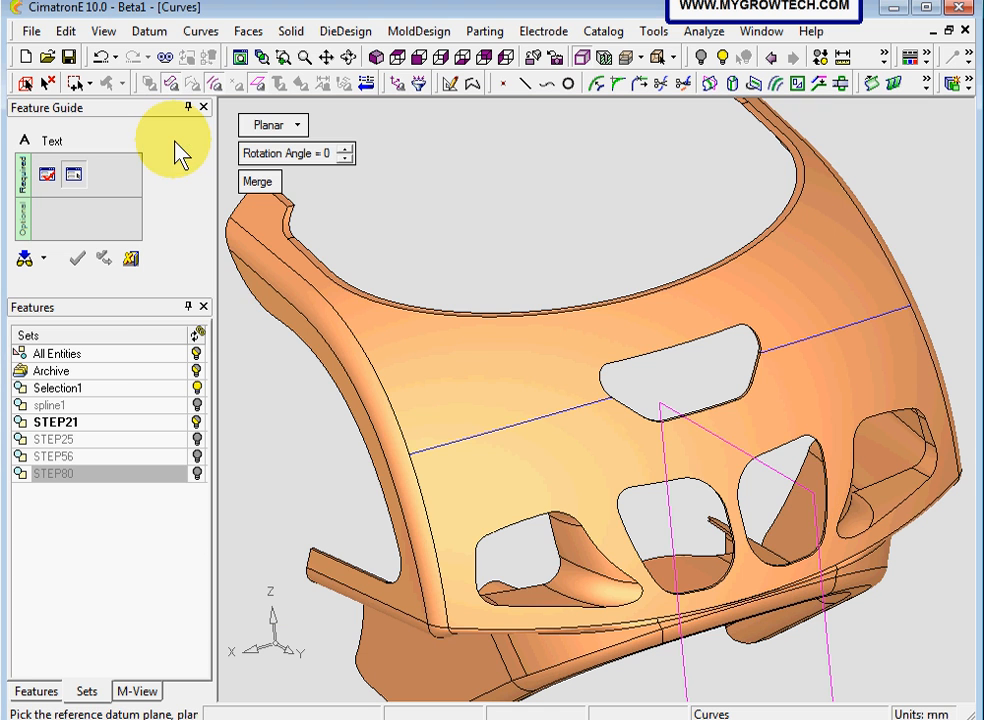
left_click(296, 126)
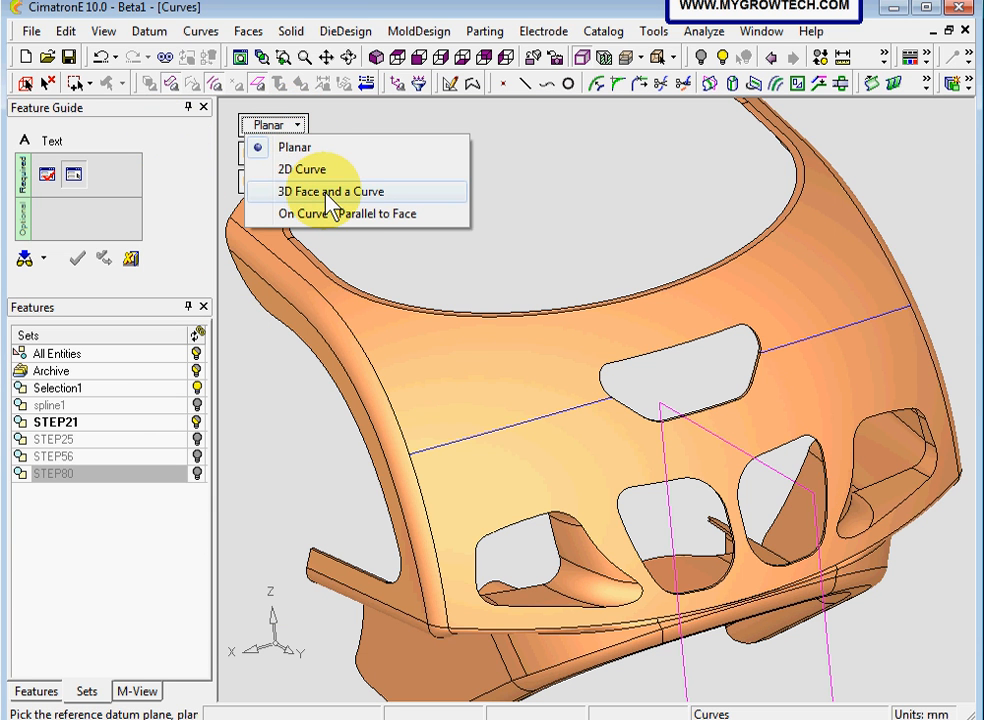
left_click(328, 192)
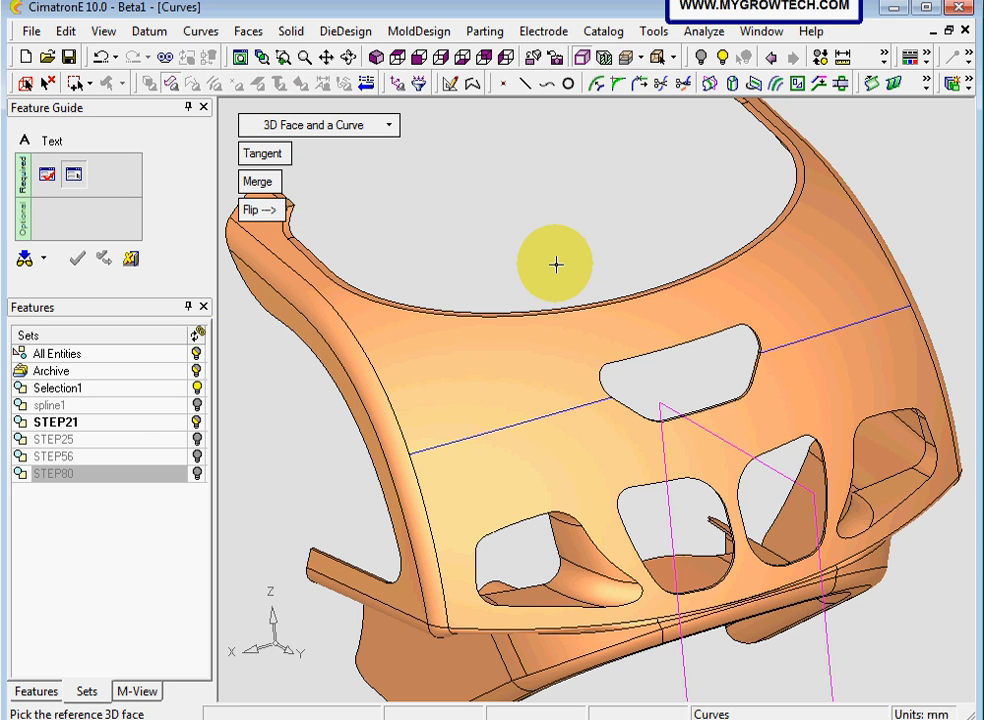
left_click(478, 472)
left_click(472, 436)
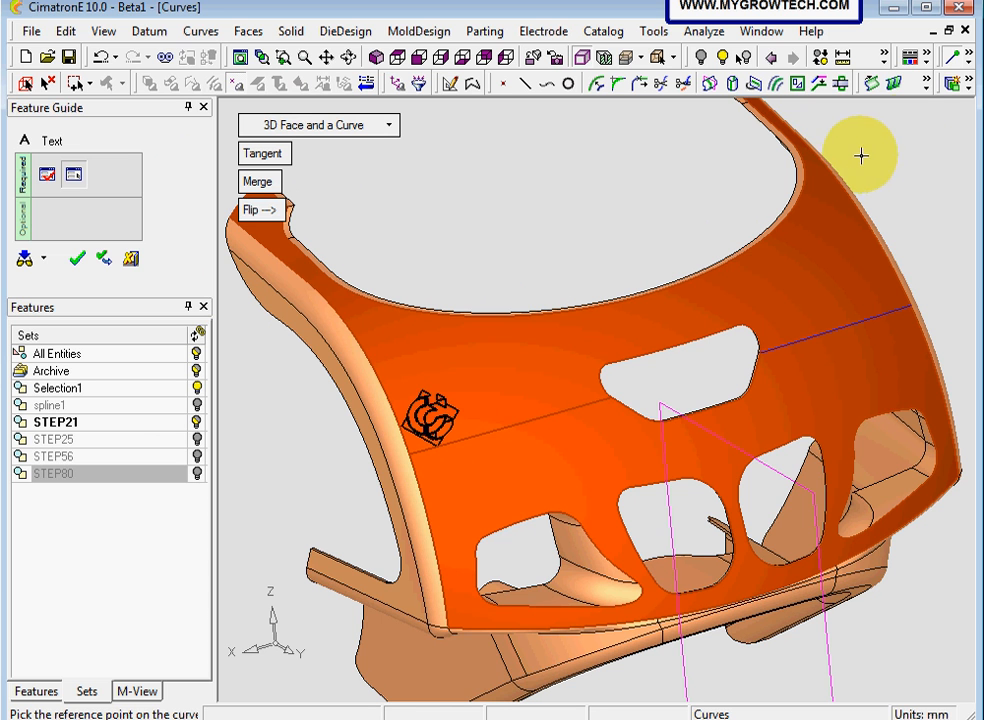
left_click(969, 56)
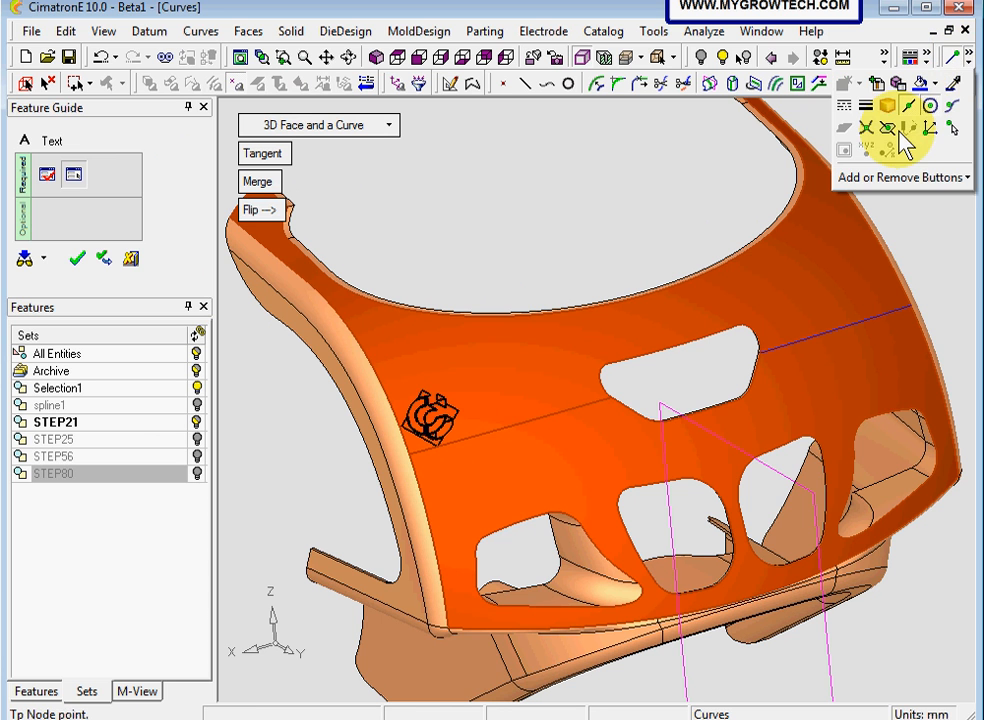
left_click(953, 110)
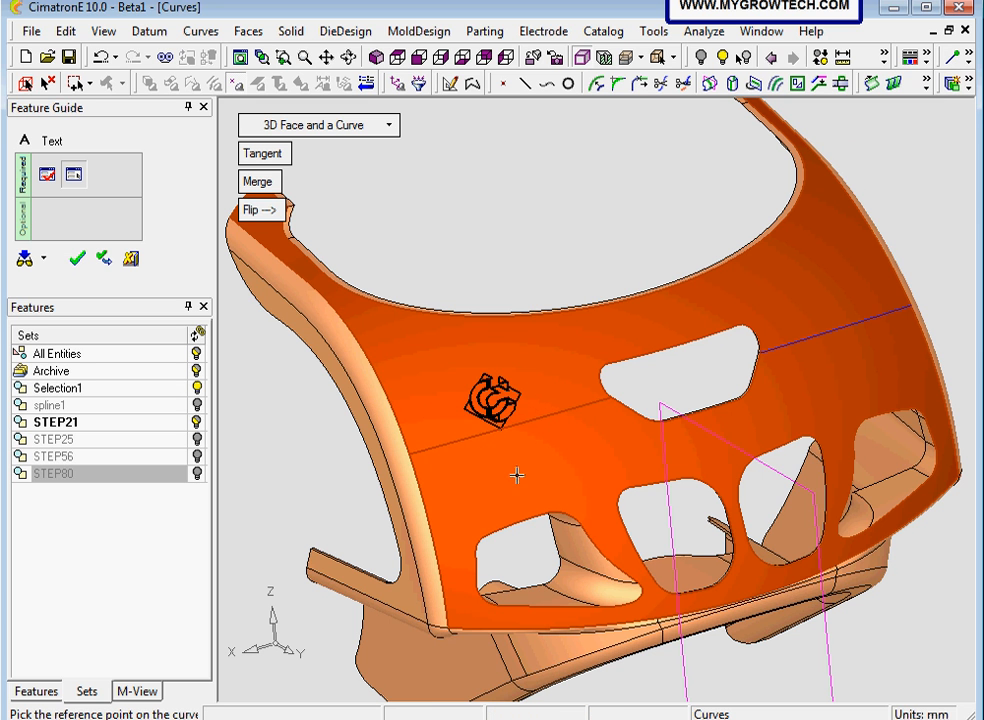
- Set the logo text's height to 80 and complete the text curves on the outer face
scroll(591, 314, "up", 5)
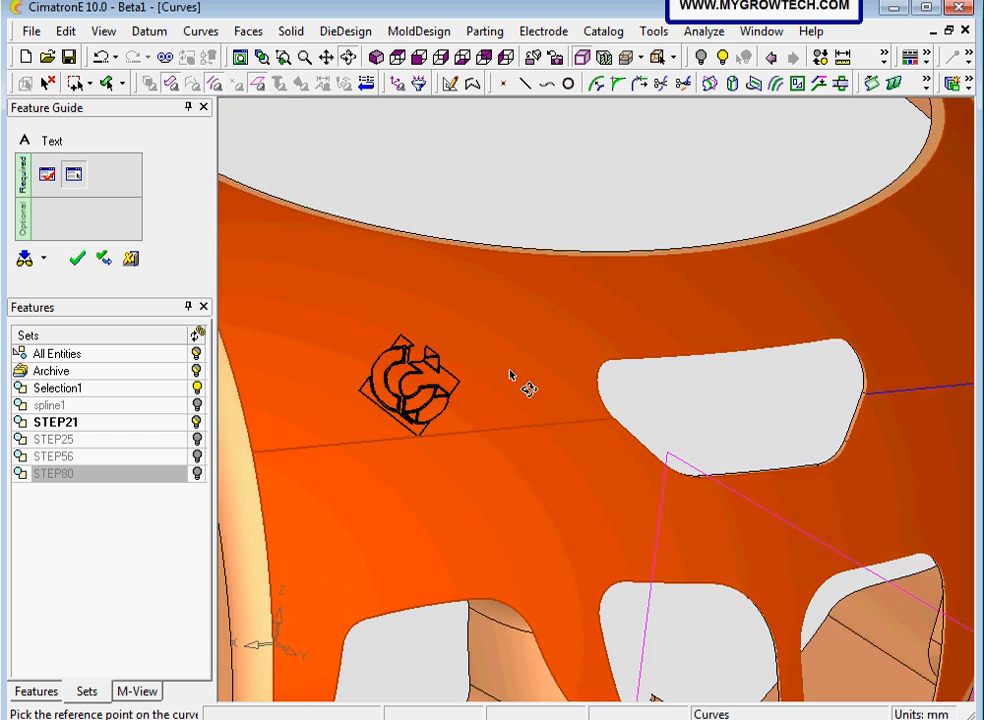
left_click_drag(509, 374, 494, 355, "ctrl")
right_click_drag(494, 355, 488, 396, "ctrl")
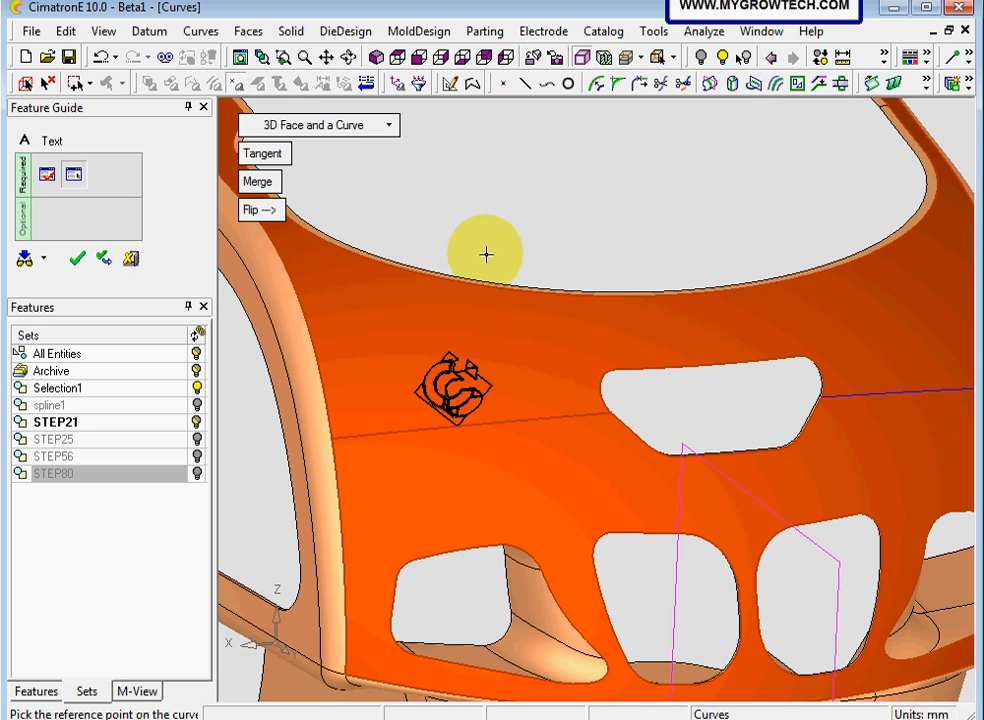
left_click(46, 175)
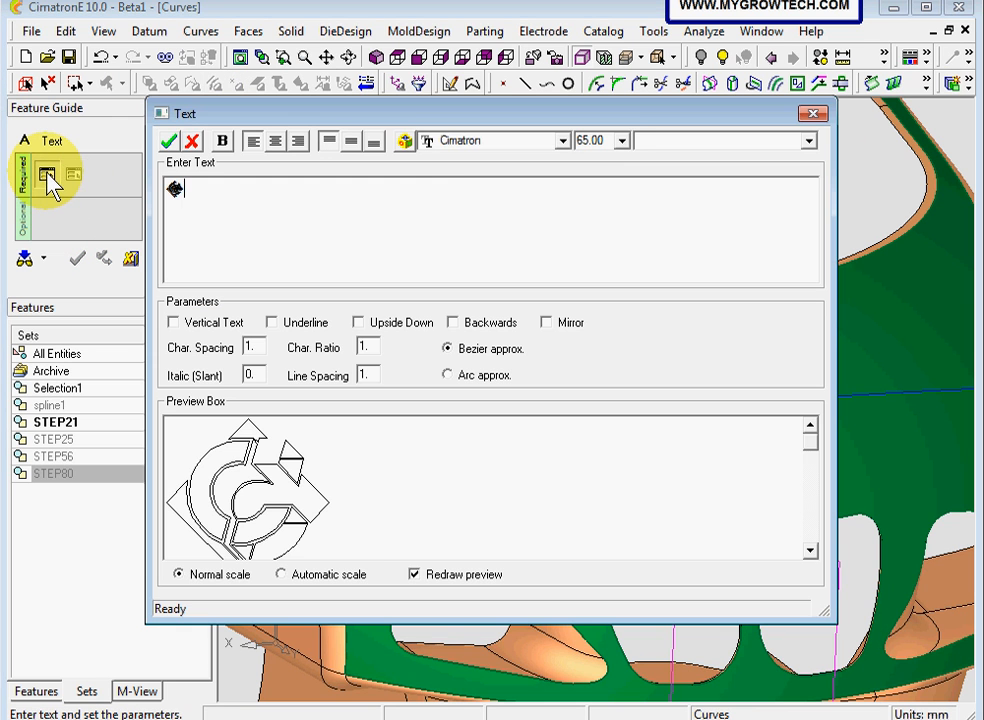
double_click(608, 140)
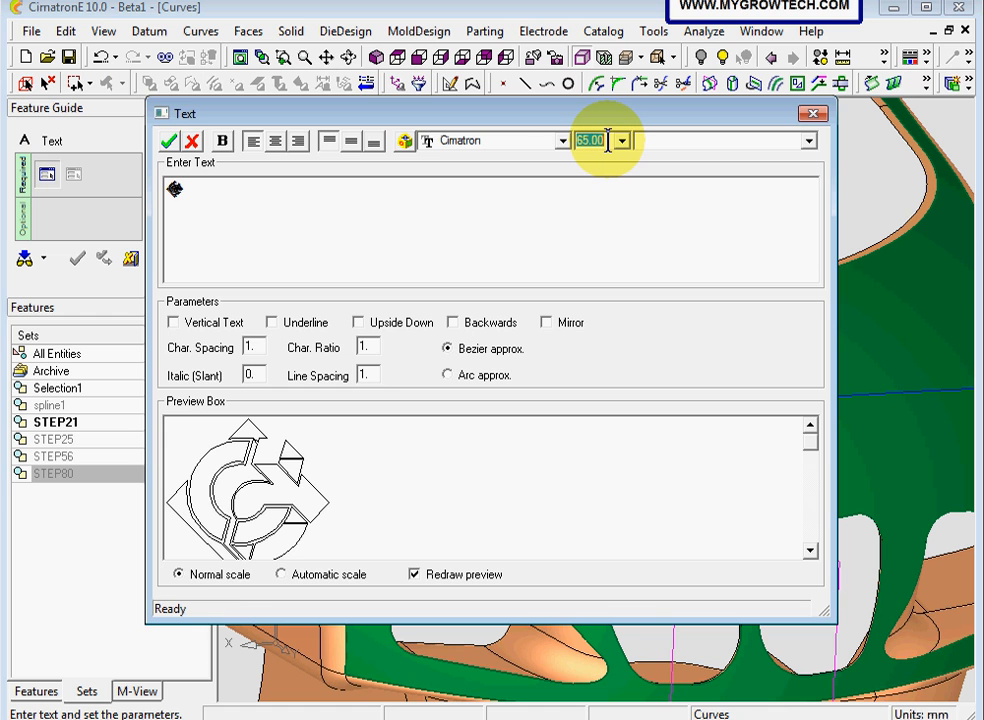
type("80")
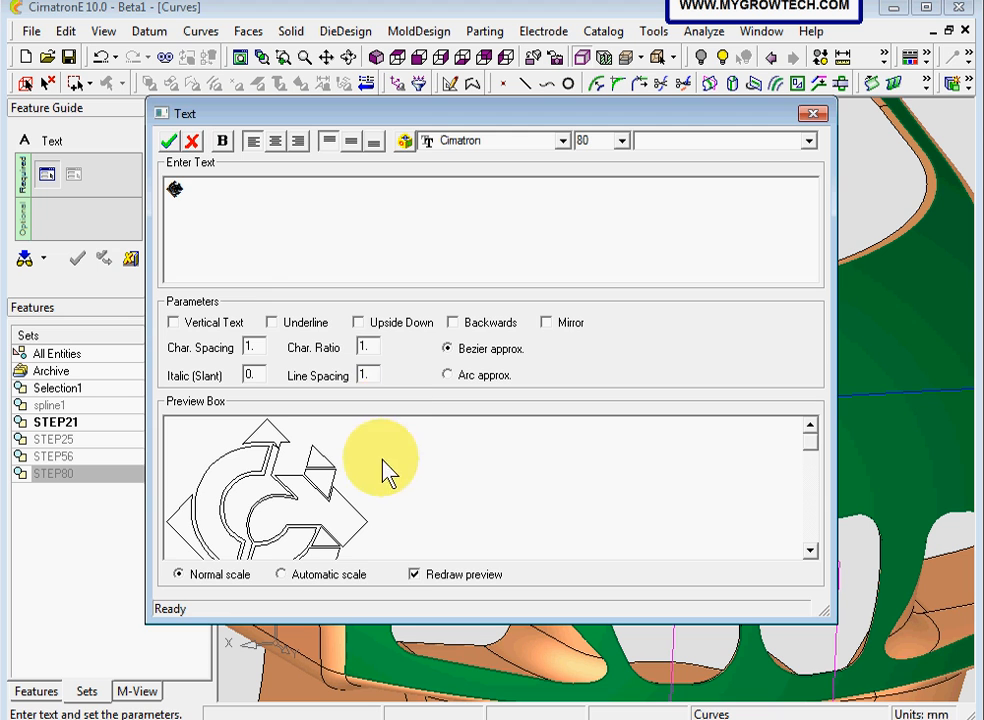
left_click(169, 142)
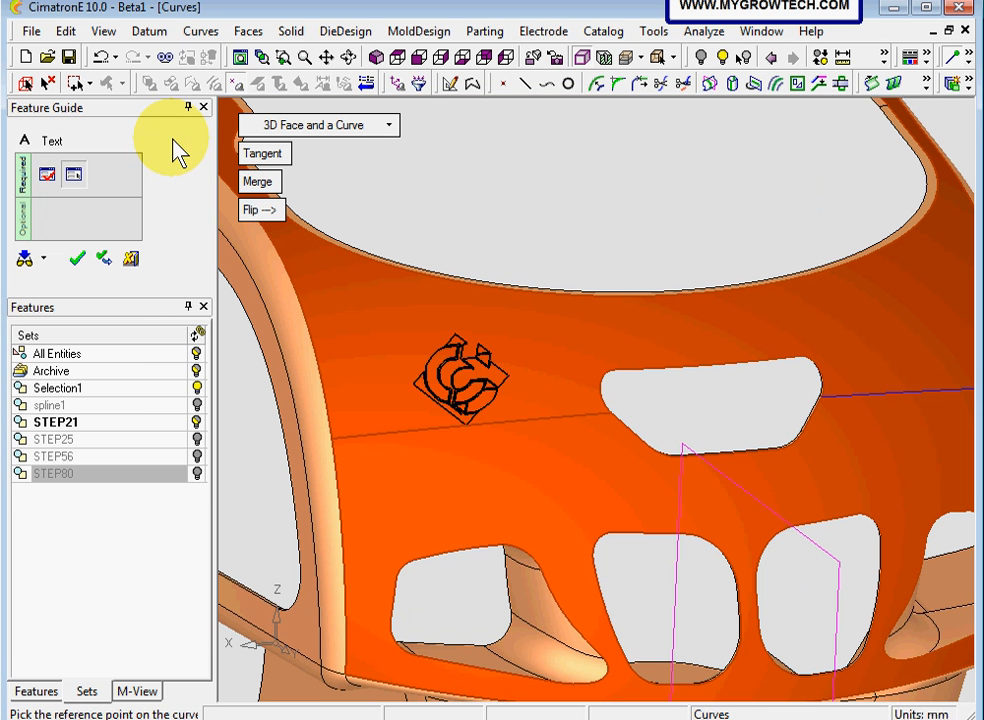
left_click(86, 268)
- Examine the logo text curves and their placement above the section curve on the outer face
scroll(595, 364, "up", 3)
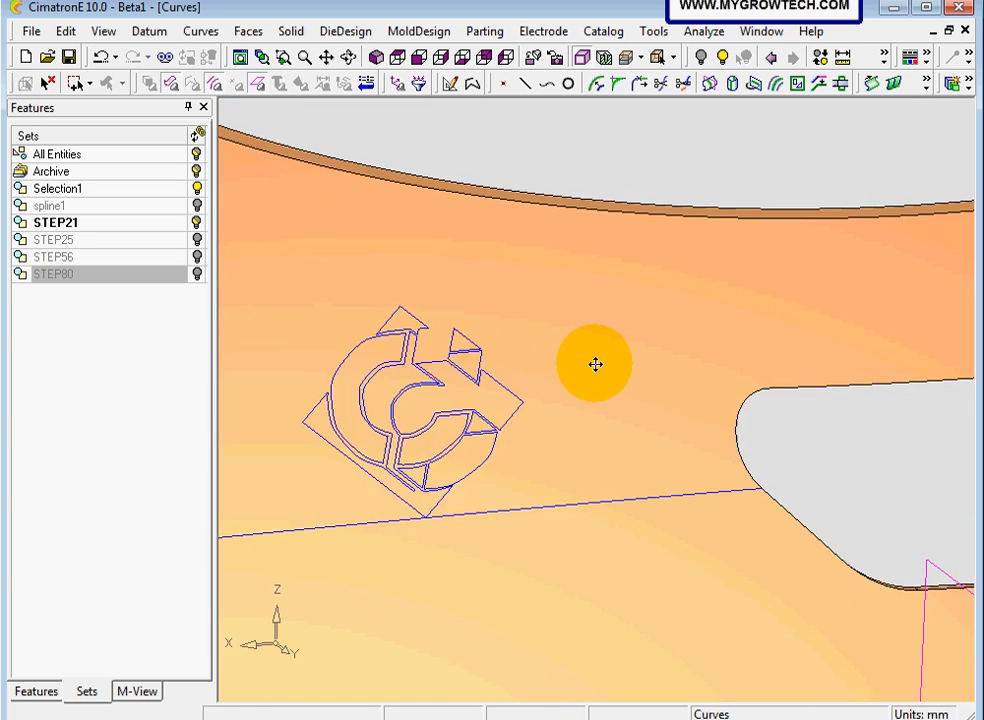
middle_click_drag(595, 364, 705, 374, "ctrl")
left_click_drag(463, 398, 553, 479, "ctrl")
right_click_drag(553, 479, 573, 313, "ctrl")
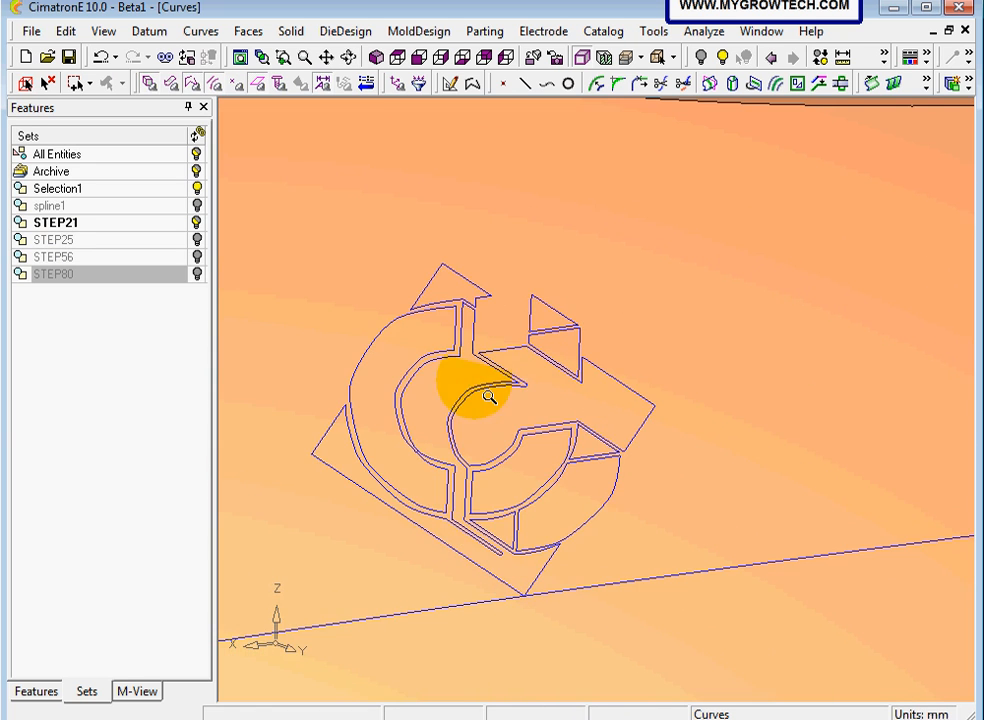
left_click_drag(448, 320, 444, 316, "ctrl")
right_click_drag(450, 330, 571, 506, "ctrl")
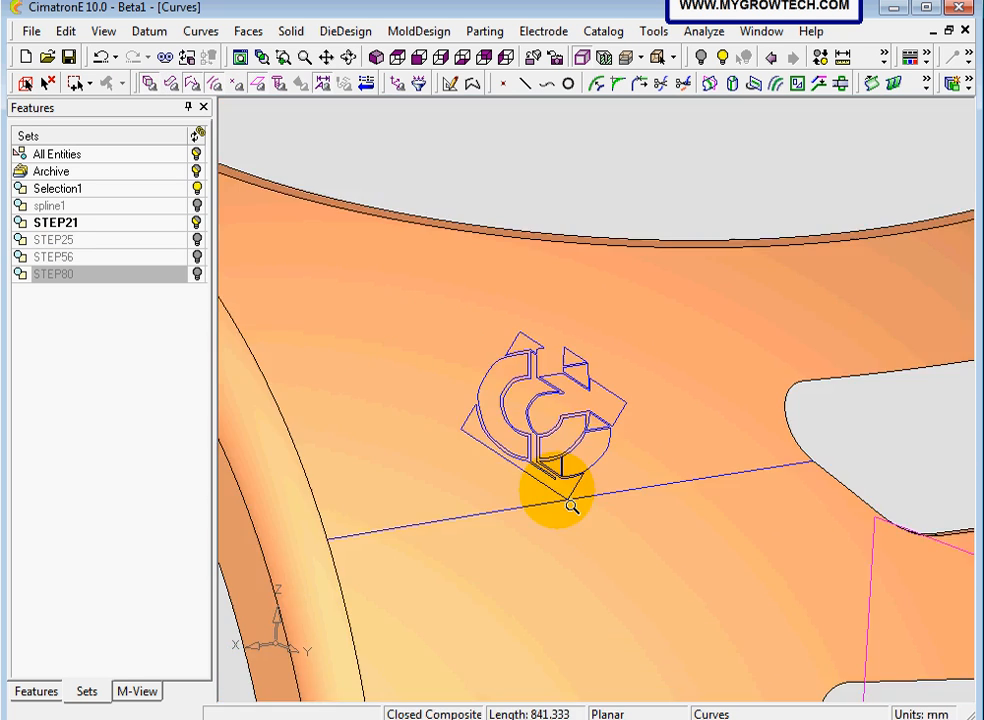
left_click_drag(571, 506, 494, 336, "ctrl")
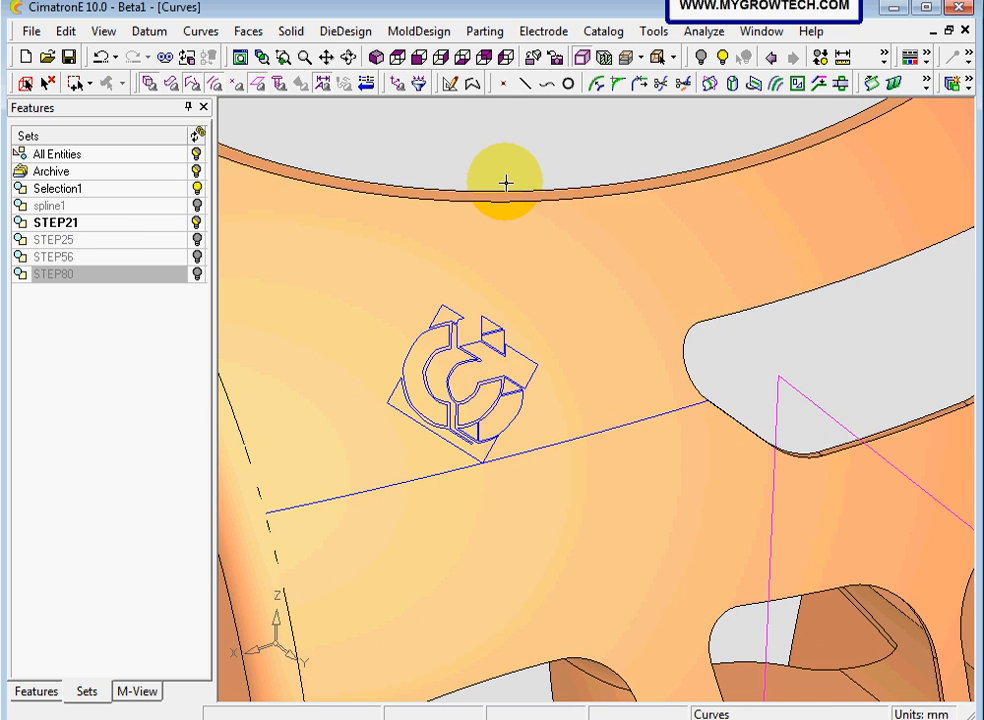
right_click_drag(505, 183, 474, 133, "ctrl")
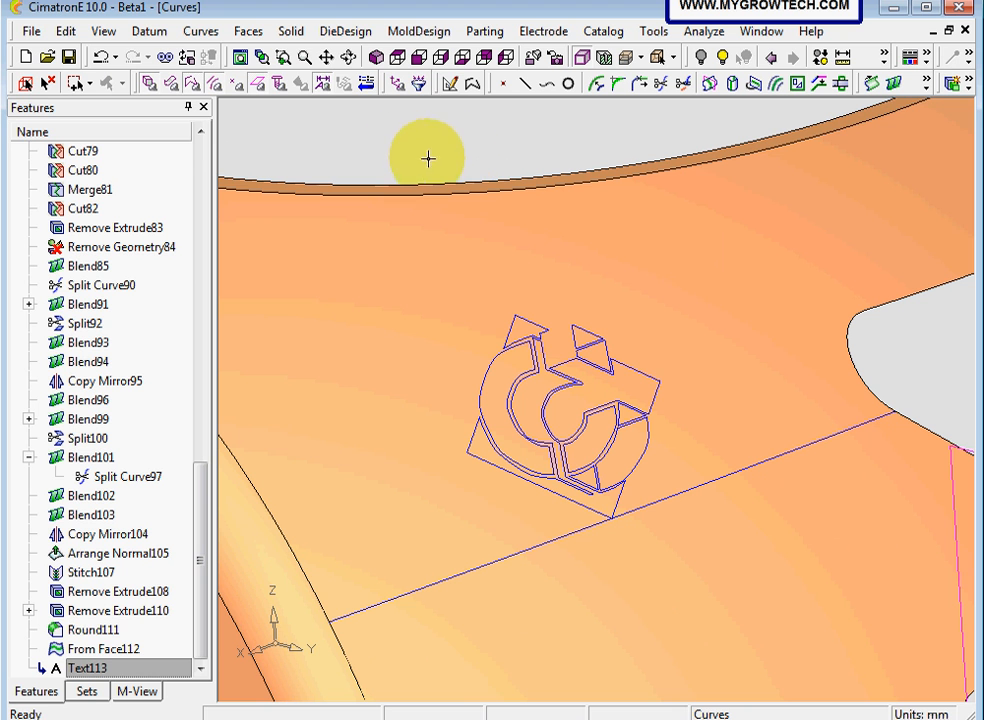
- Start a Remove Extrude on the part using the logo text curves as the contour
left_click(291, 31)
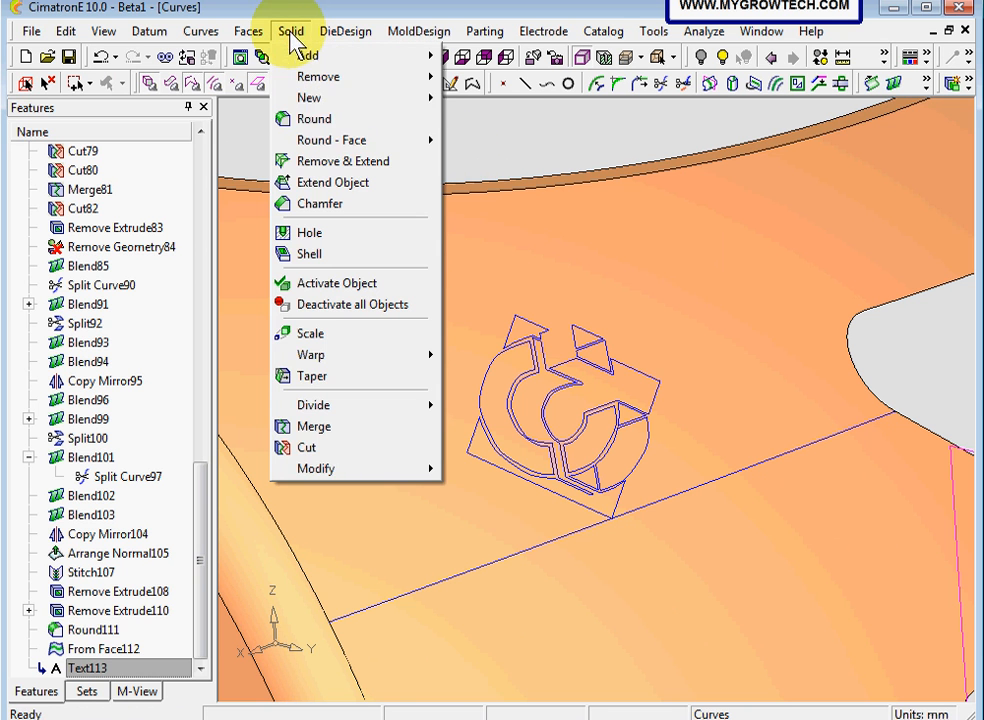
mouse_move(360, 92)
left_click(487, 80)
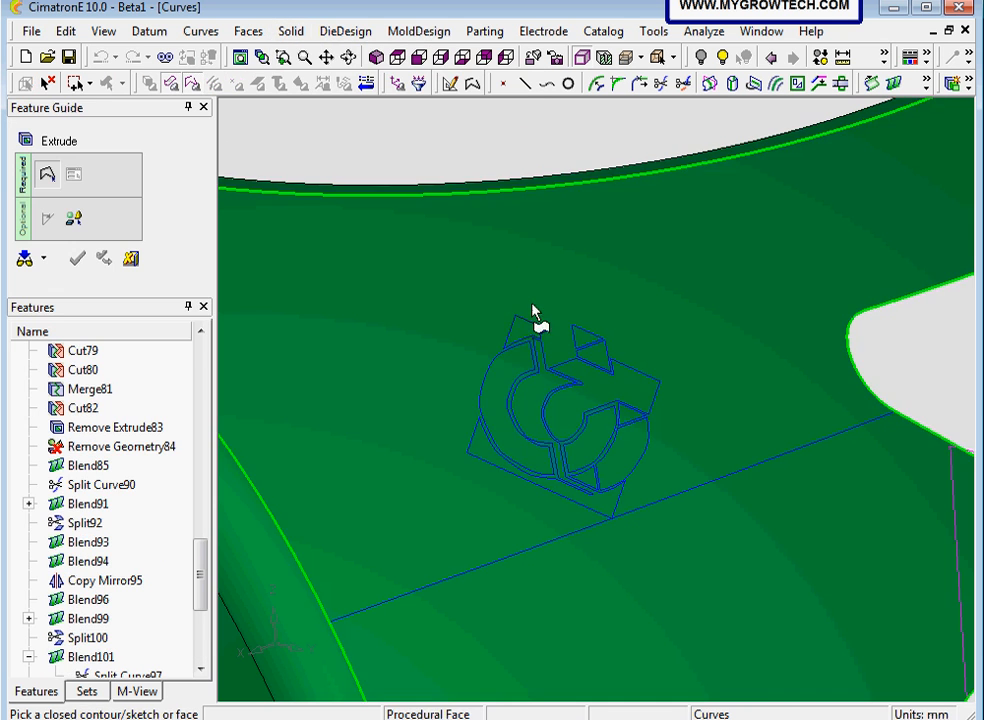
left_click(548, 345)
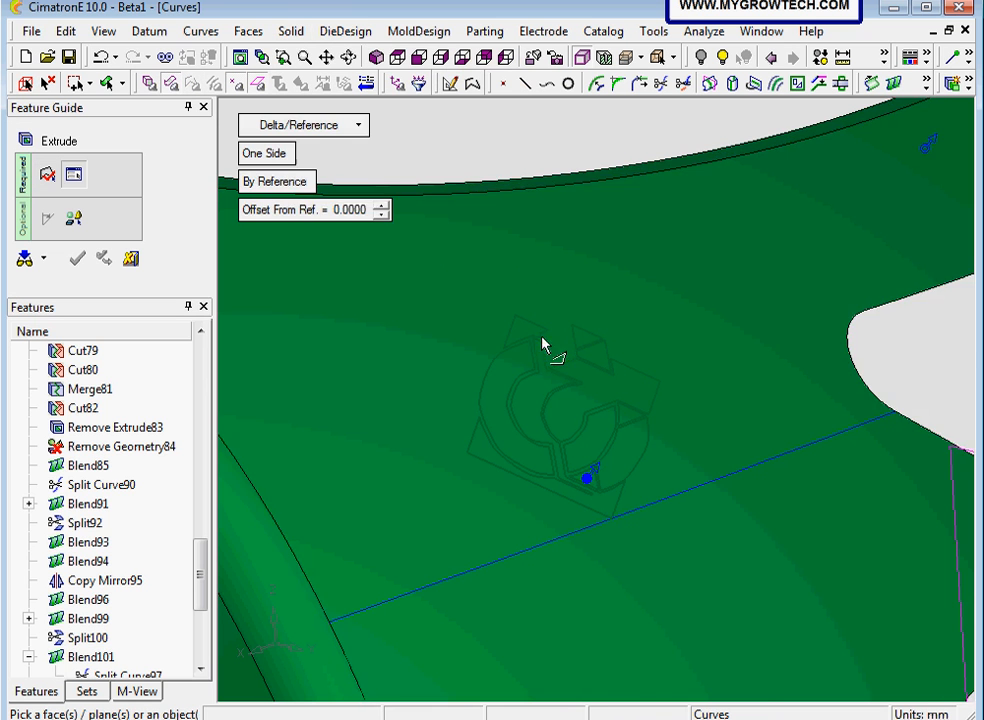
- Reverse the extrusion direction towards the inside and choose the part's inner face as the extrusion's end reference
scroll(603, 382, "down", 2)
middle_click_drag(603, 382, 637, 259)
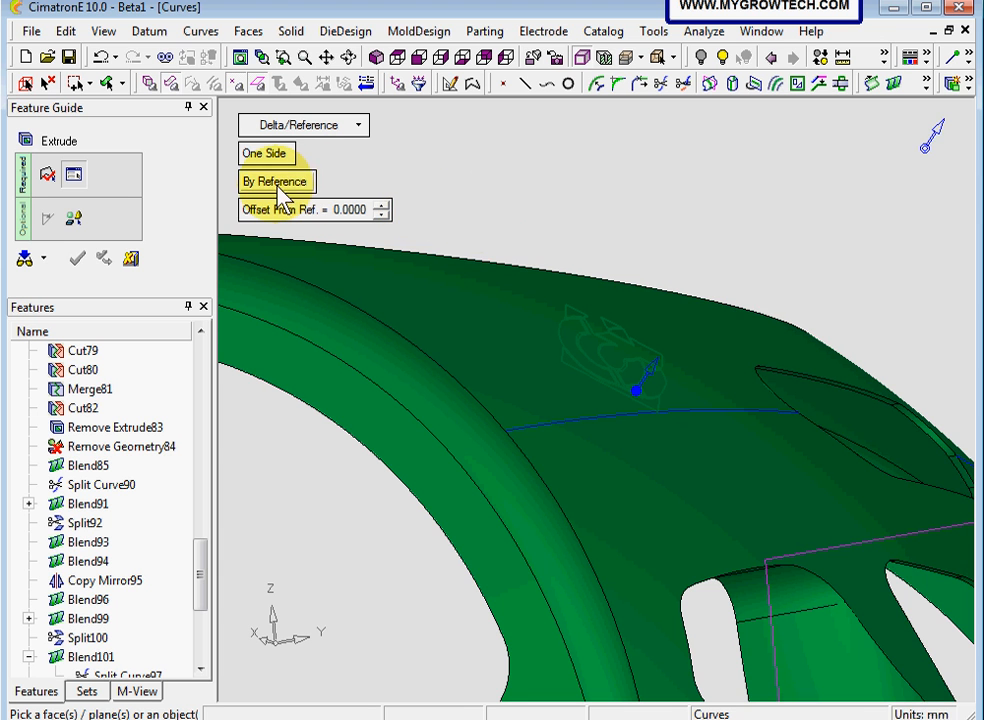
left_click(670, 282)
middle_click_drag(655, 366, 531, 345)
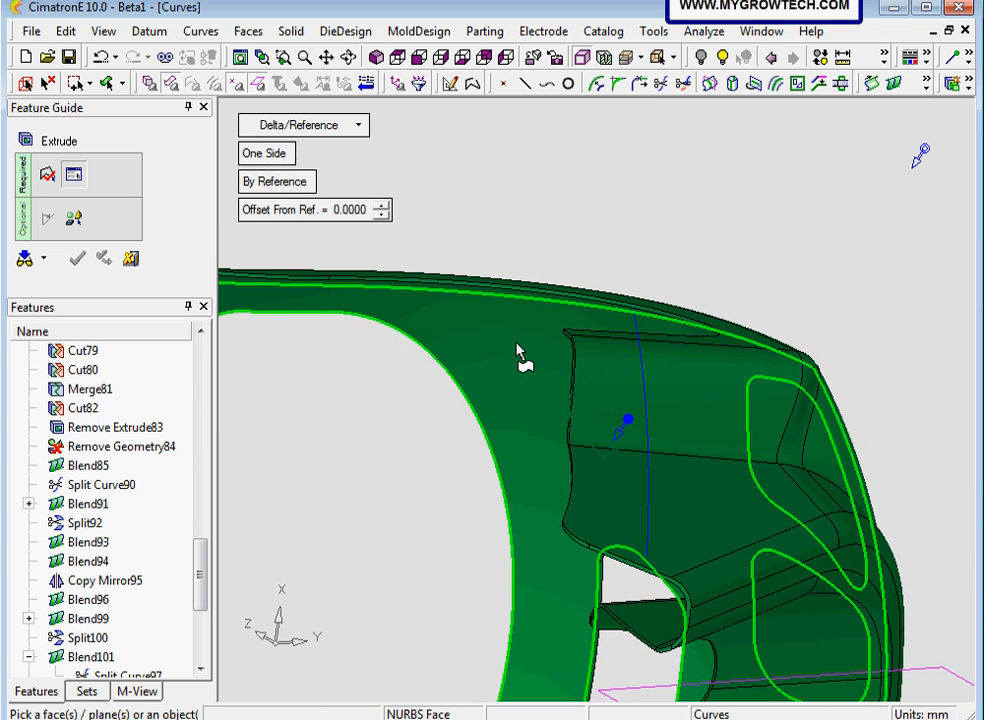
left_click(517, 344)
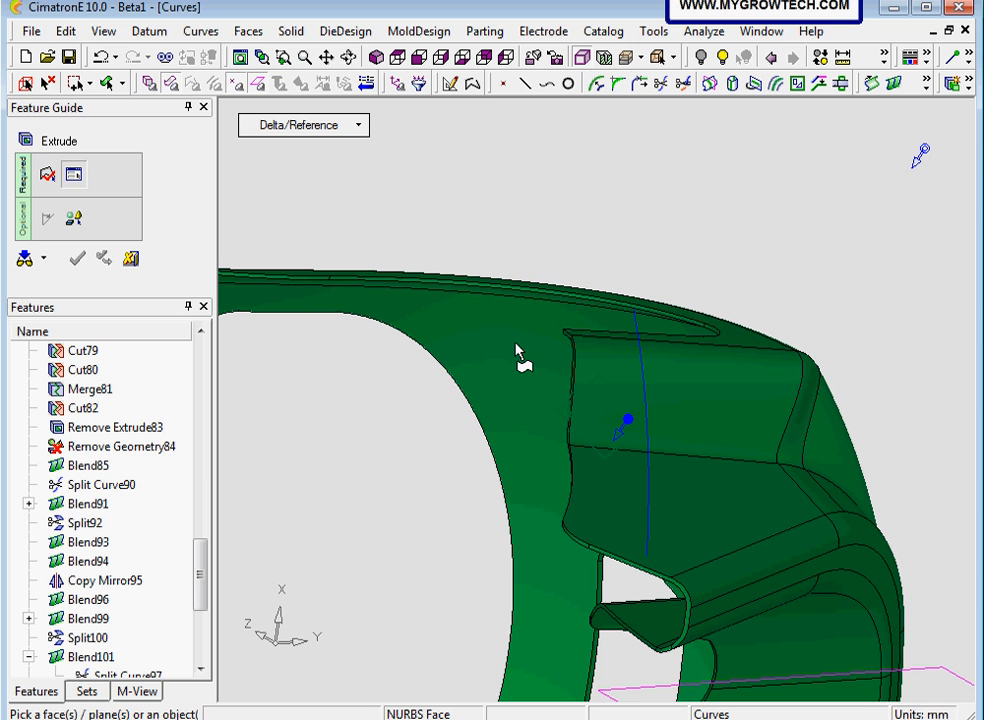
left_click(517, 350)
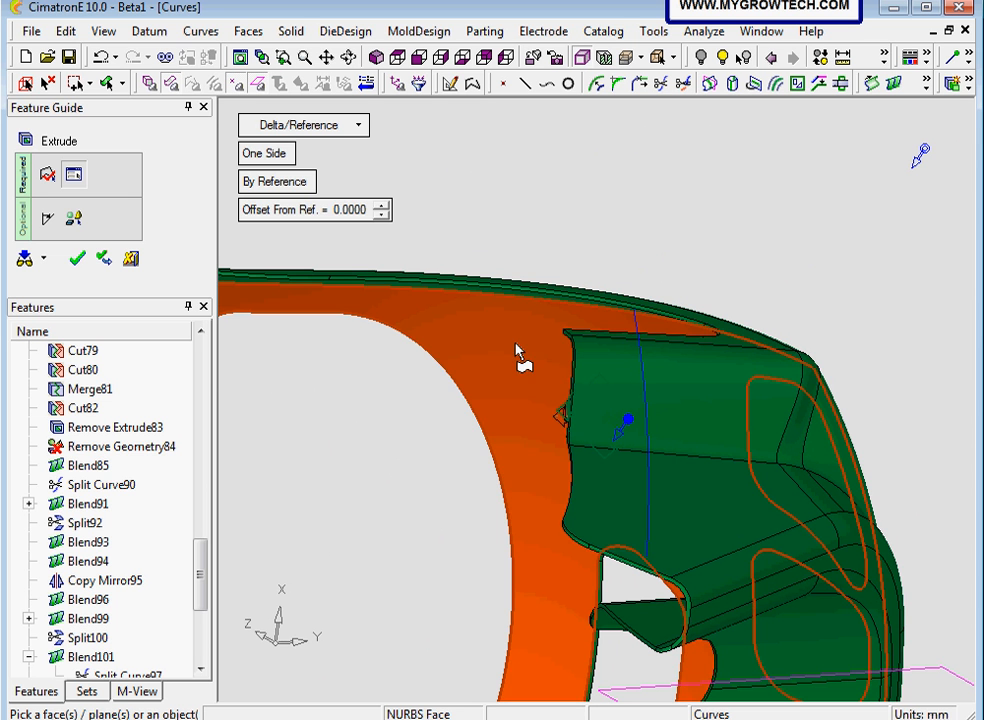
- Set the offset from the reference face to -1 and complete the logo's Remove Extrude
middle_click_drag(523, 358, 690, 290)
right_click_drag(688, 433, 679, 281, "ctrl")
middle_click_drag(625, 400, 504, 363, "ctrl")
left_click_drag(504, 363, 571, 275, "ctrl")
right_click_drag(571, 275, 553, 417, "ctrl")
middle_click_drag(545, 410, 586, 377, "ctrl")
right_click_drag(577, 448, 624, 386, "ctrl")
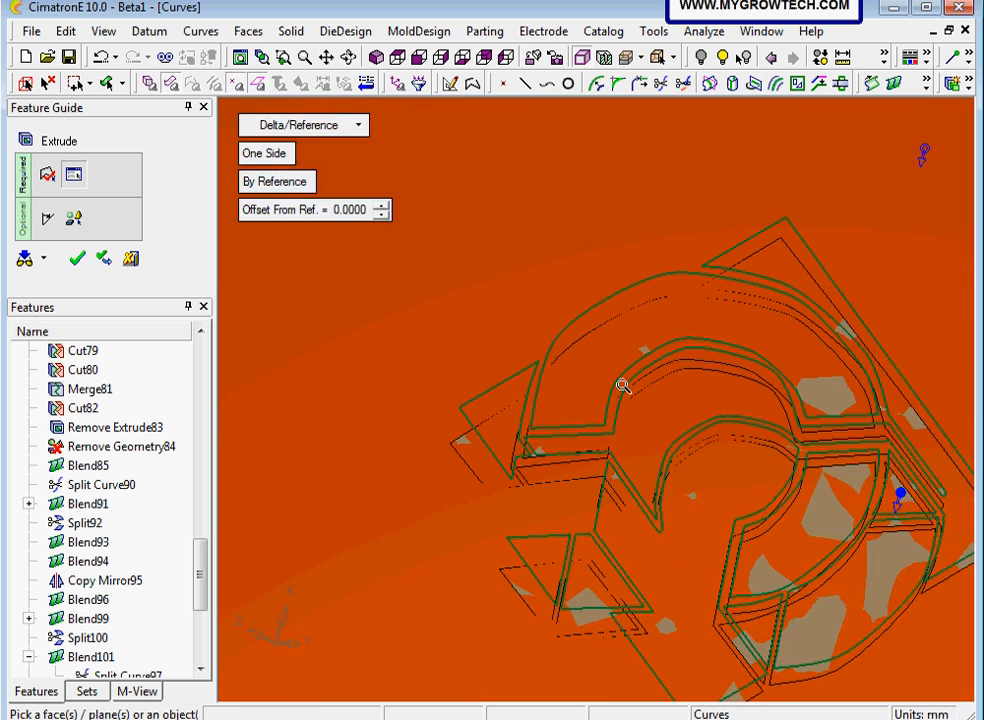
middle_click_drag(624, 386, 544, 434, "ctrl")
right_click_drag(571, 276, 538, 391, "ctrl")
left_click_drag(538, 391, 525, 355, "ctrl")
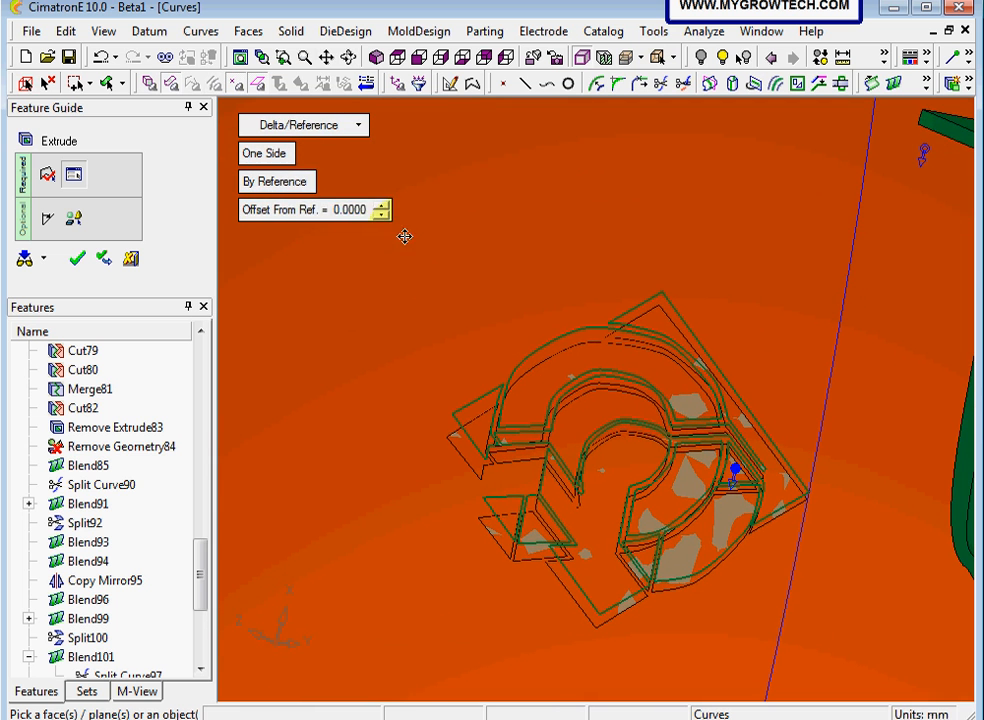
left_click(354, 224)
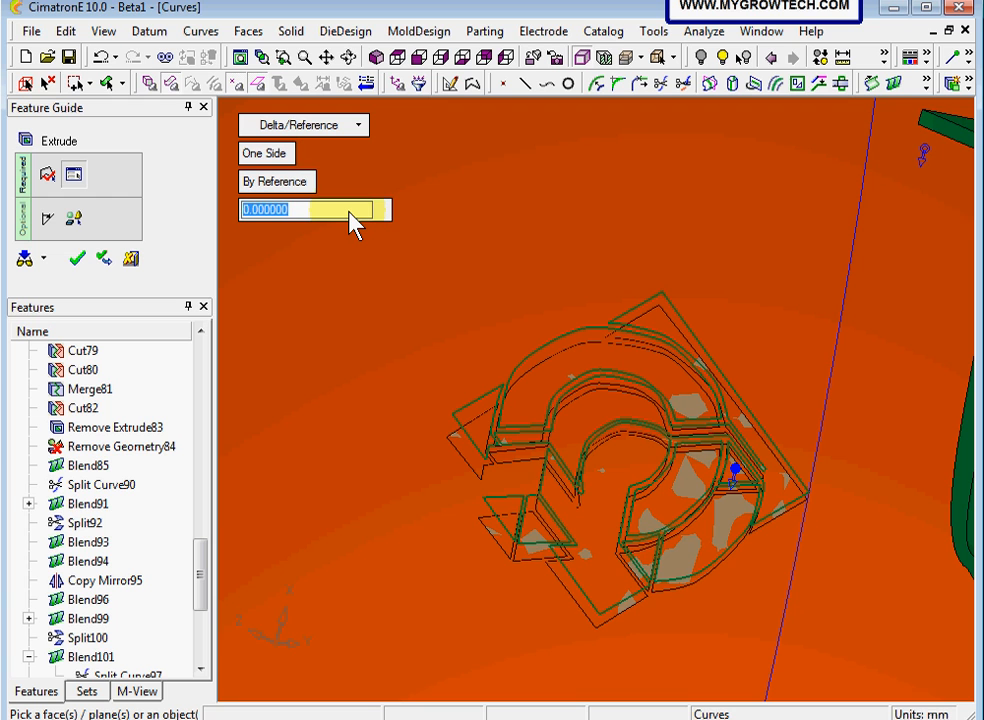
type("-1")
key("Return")
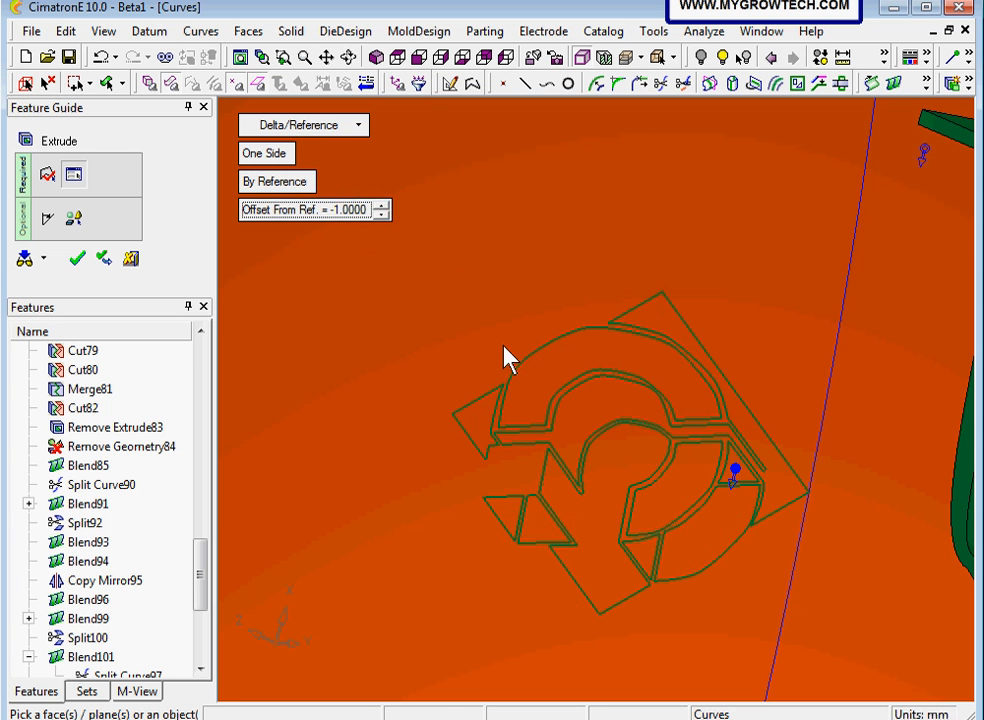
left_click(79, 259)
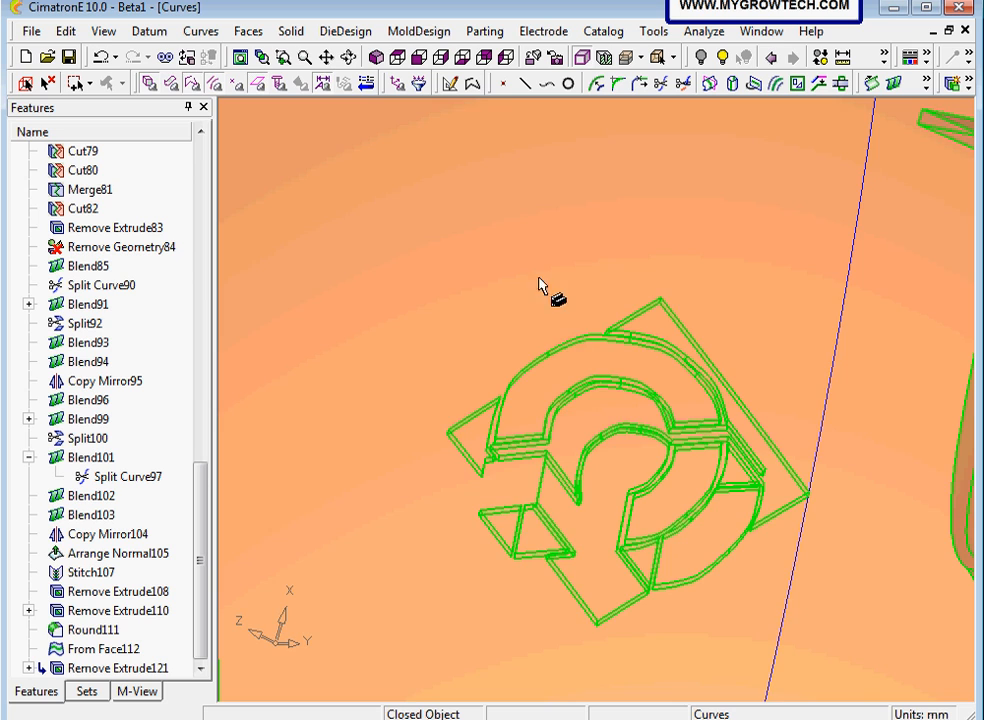
- Measure the remaining wall thickness between the floor of the logo's half-ring recess and a face point on the inner face
right_click_drag(560, 273, 560, 522, "ctrl")
left_click_drag(590, 310, 446, 448, "ctrl")
right_click_drag(718, 400, 718, 150, "ctrl")
middle_click_drag(597, 400, 523, 351, "ctrl")
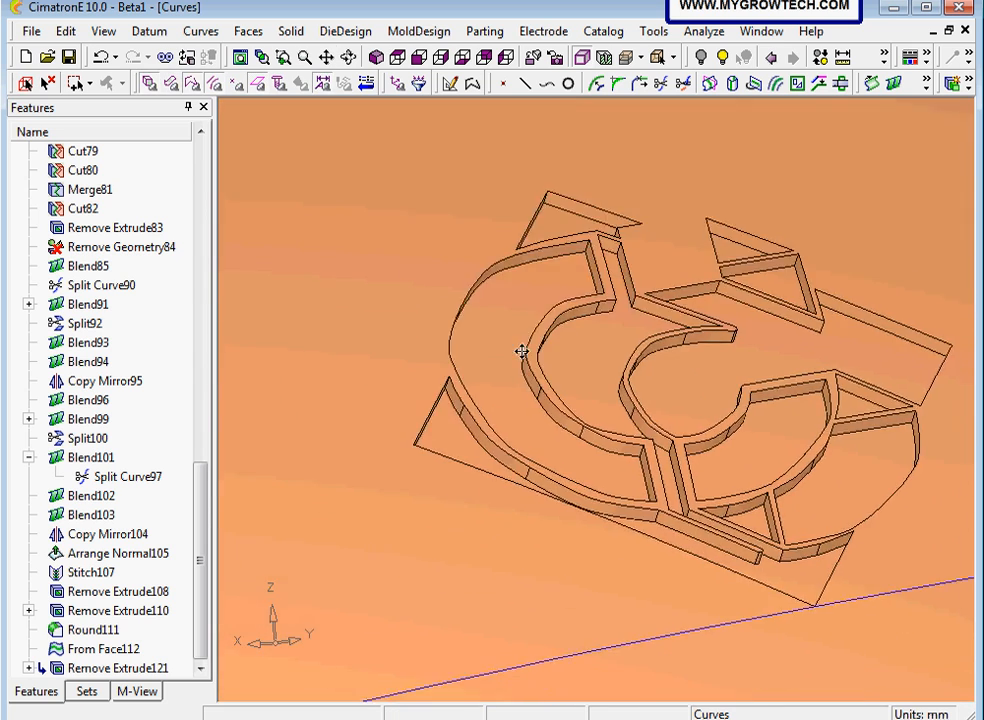
right_click_drag(525, 400, 545, 270, "ctrl")
left_click_drag(545, 300, 567, 283, "ctrl")
left_click(845, 59)
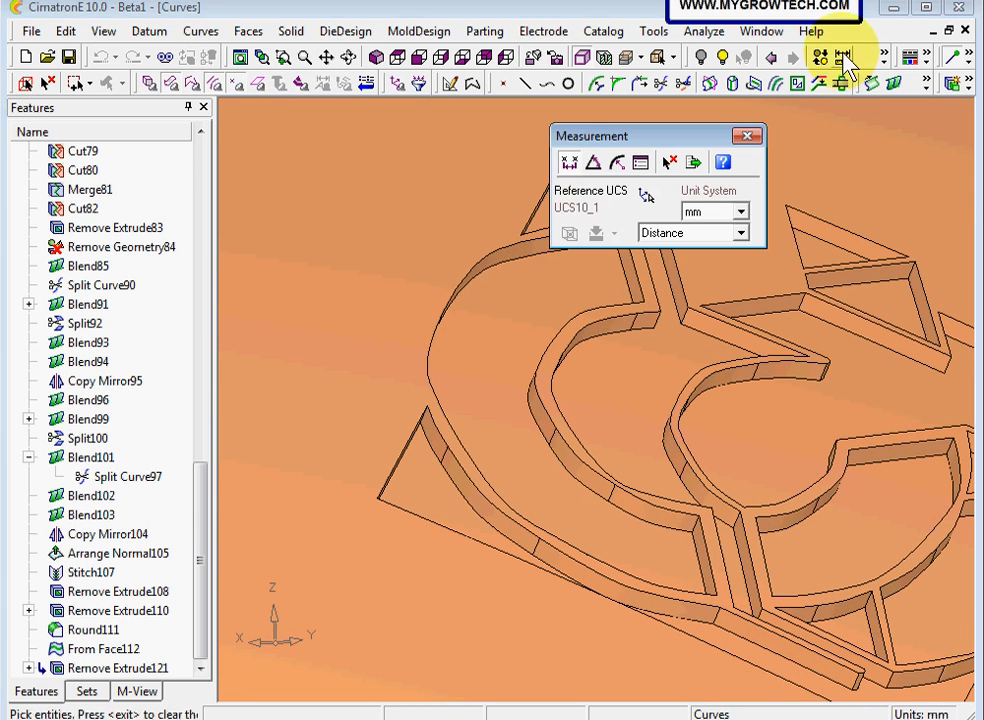
left_click(492, 353)
left_click_drag(492, 353, 637, 243, "ctrl")
left_click_drag(554, 411, 549, 372, "ctrl")
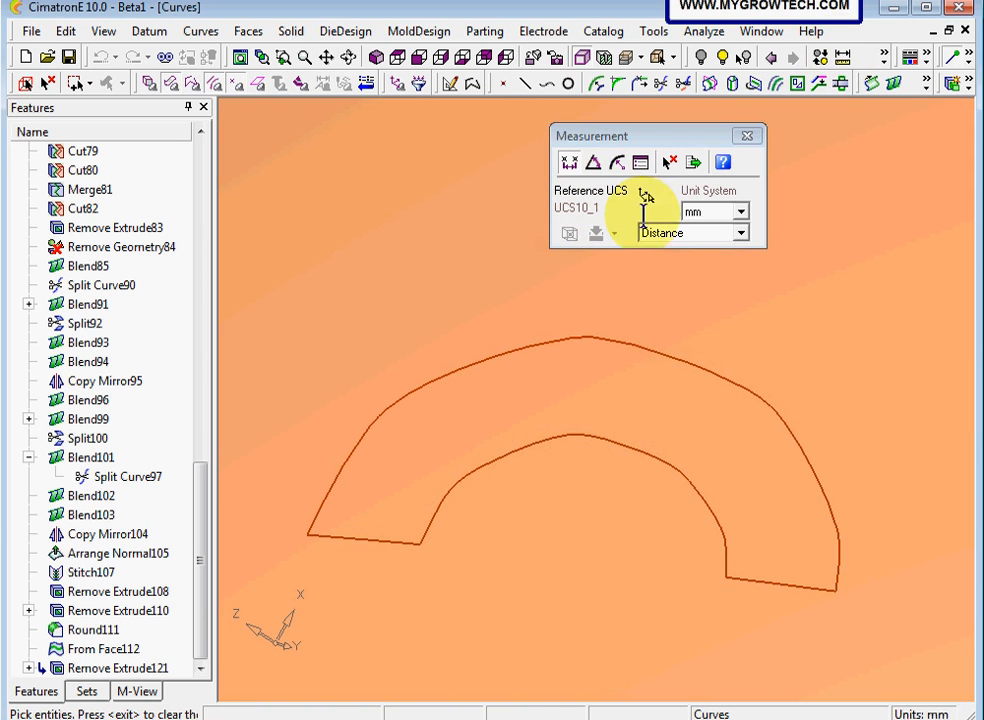
left_click(963, 60)
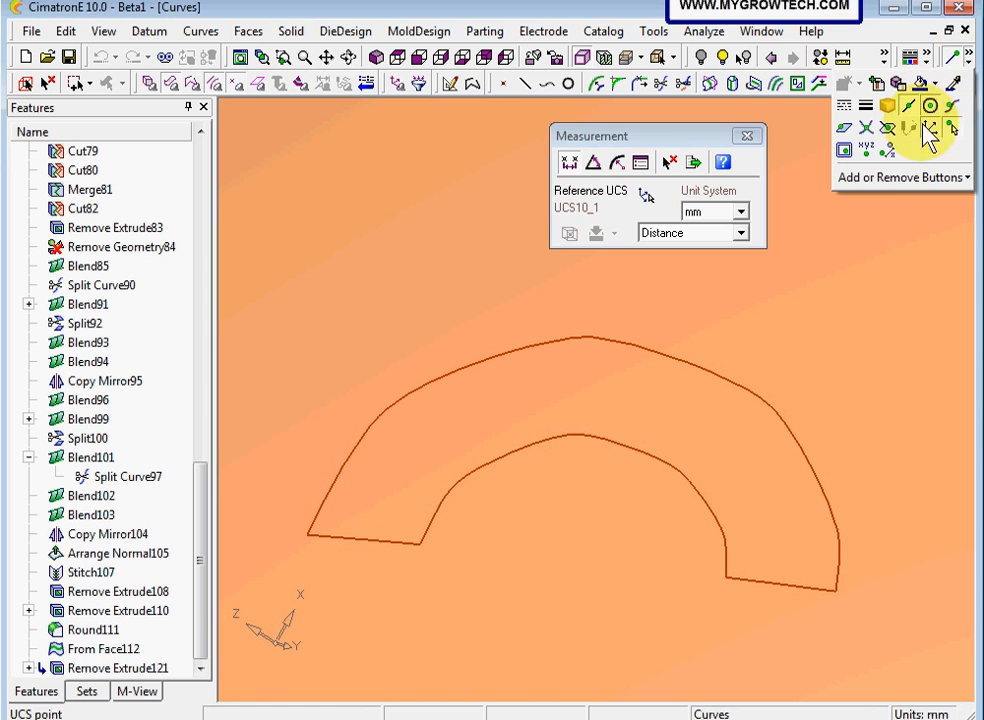
left_click(846, 134)
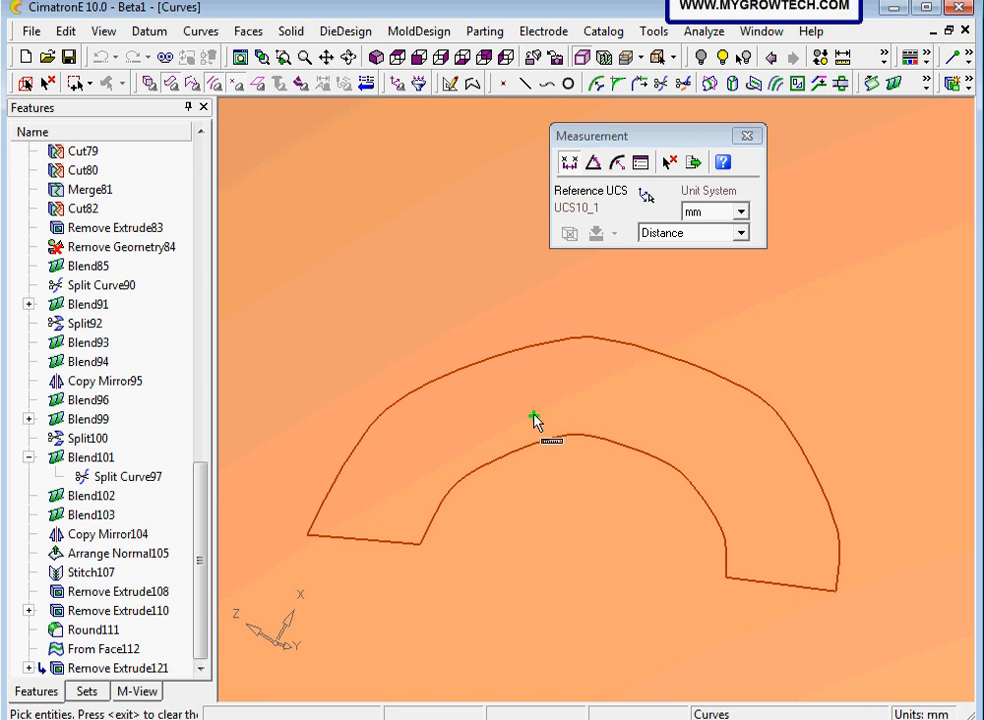
mouse_move(612, 401)
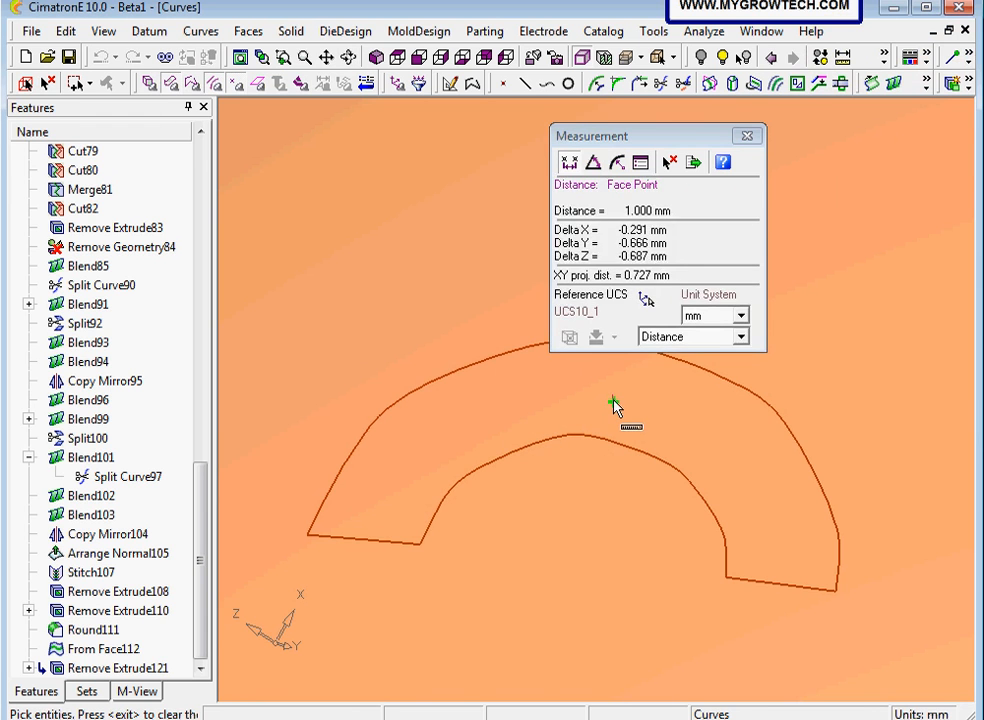
middle_click(740, 477)
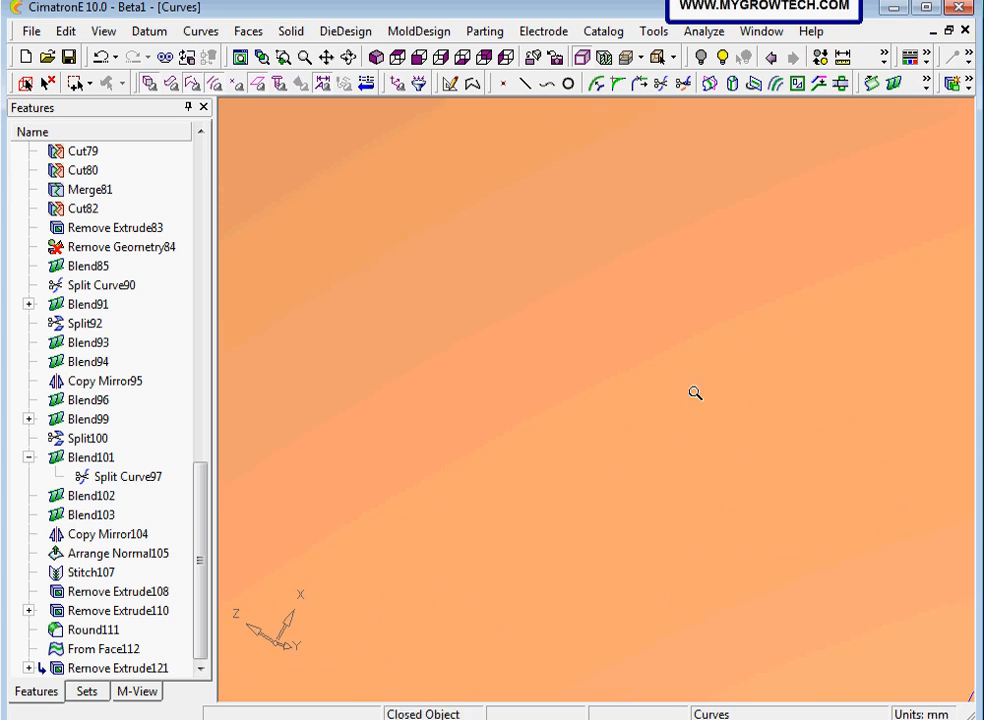
- Examine the engraved logo's recesses from the outer side of the part
right_click_drag(695, 393, 615, 300, "ctrl")
left_click_drag(590, 392, 457, 479, "ctrl")
middle_click_drag(613, 394, 384, 448, "ctrl")
left_click_drag(525, 322, 510, 317, "ctrl")
right_click_drag(510, 317, 556, 277, "ctrl")
middle_click_drag(493, 319, 506, 386, "ctrl")
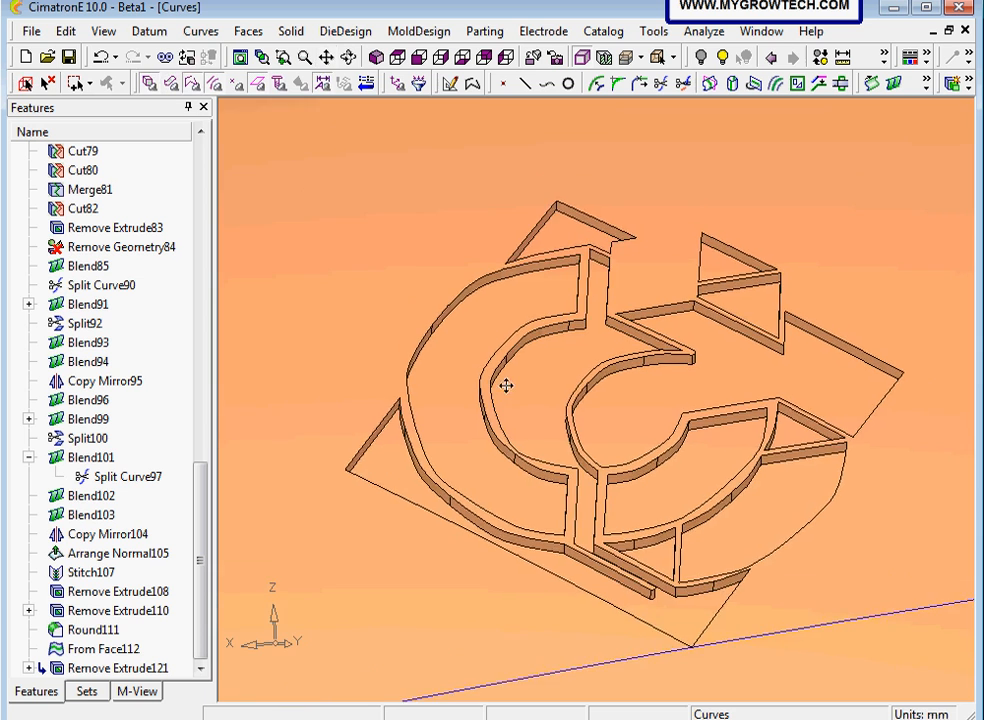
mouse_move(491, 345)
left_mouse_down("ctrl")
mouse_move(490, 315)
mouse_move(488, 324)
left_mouse_up("ctrl")
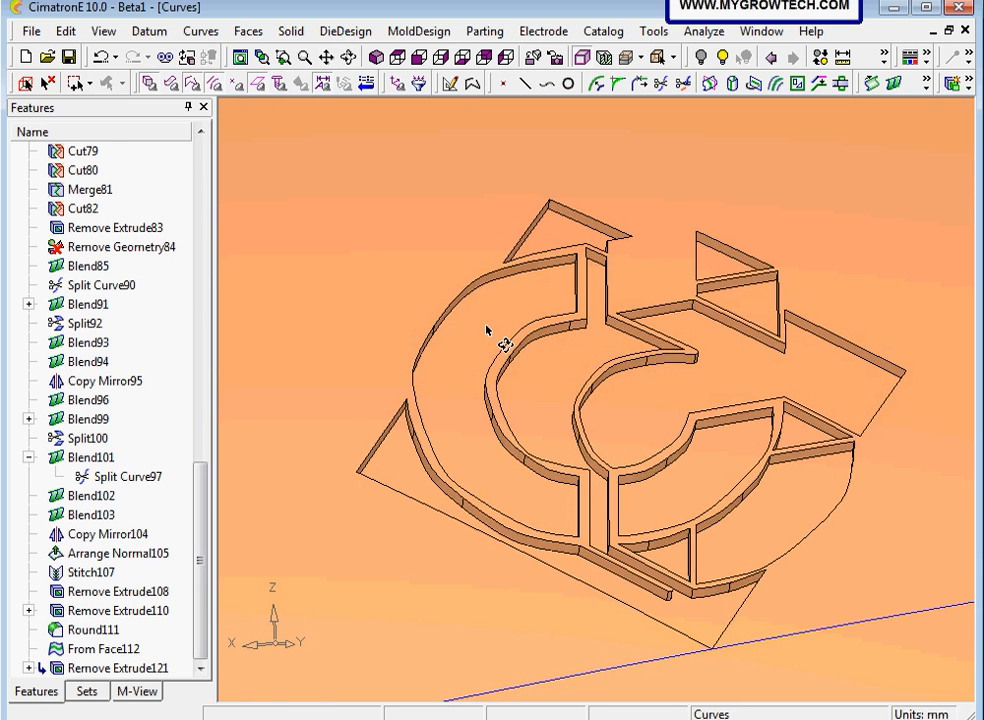
right_click_drag(480, 342, 474, 375, "ctrl")
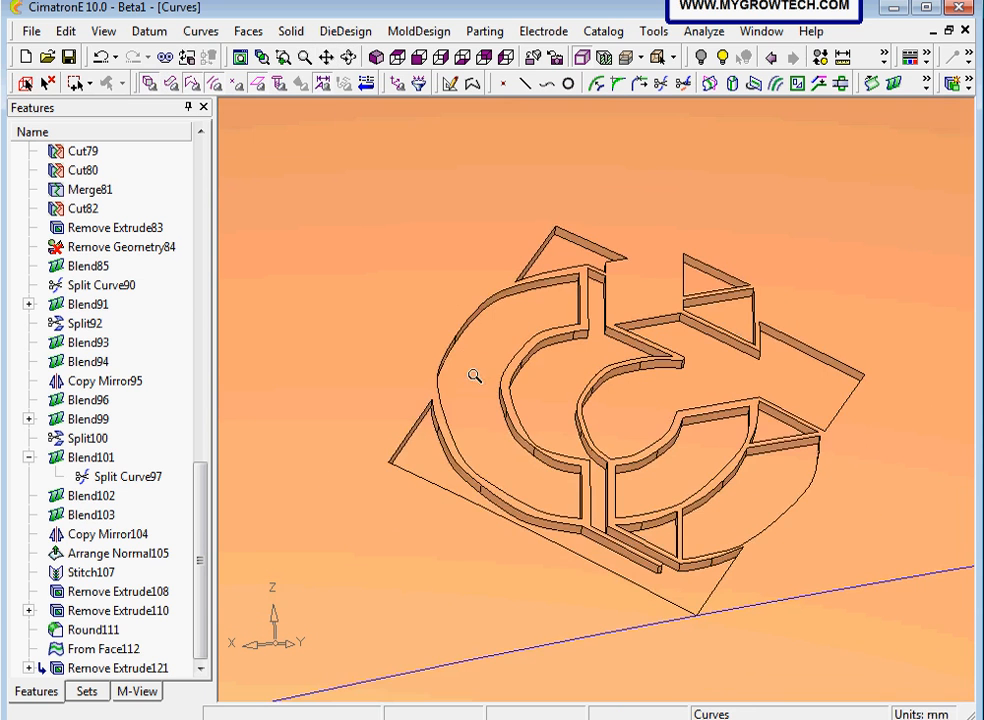